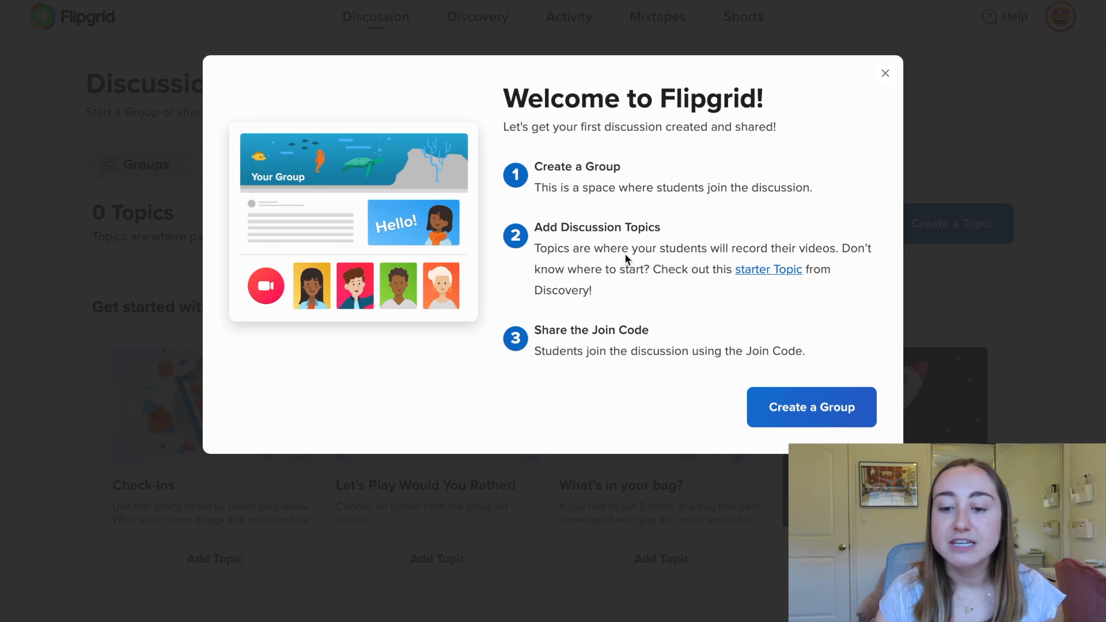
Start a new group and set its cover to the Featured image of colorful cartoon characters on a light blue background
left_click(829, 422)
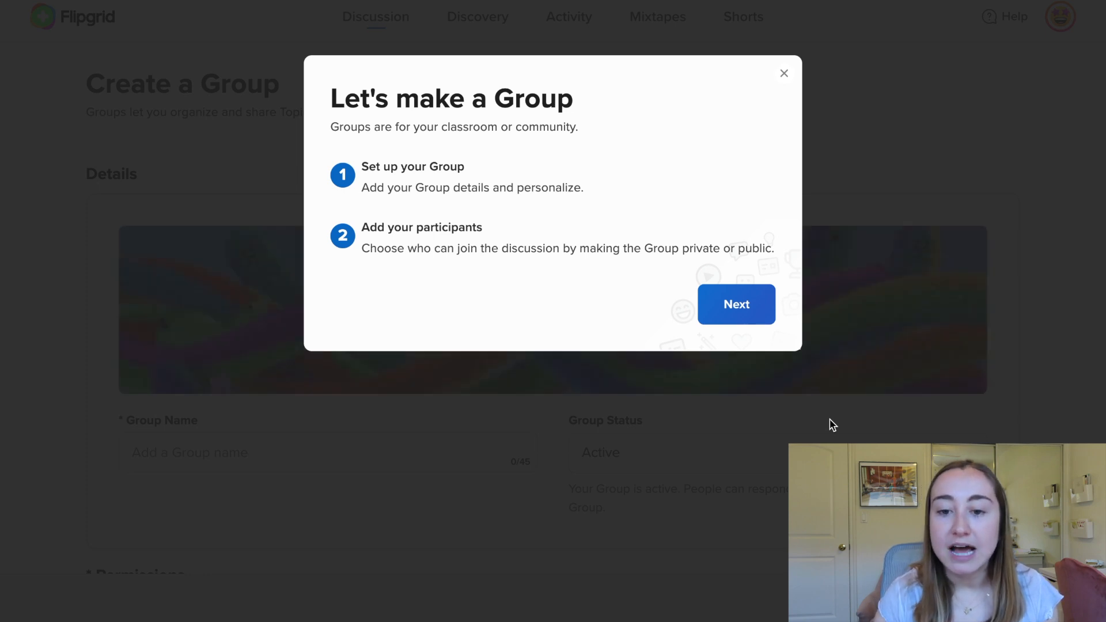
left_click(734, 318)
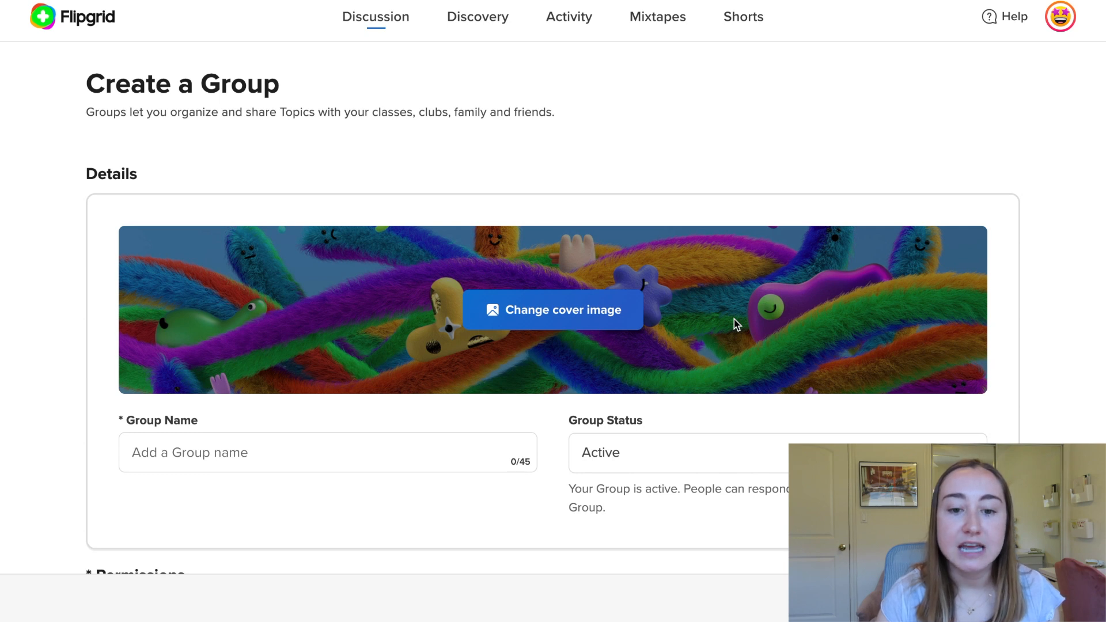
scroll(733, 319, "down", 3)
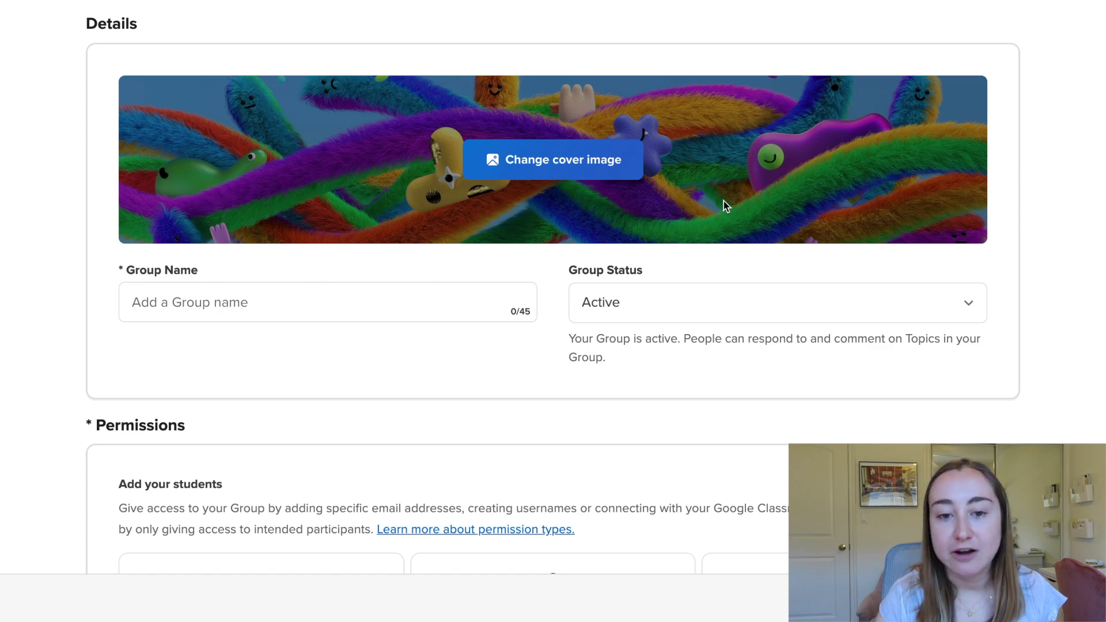
left_click(597, 172)
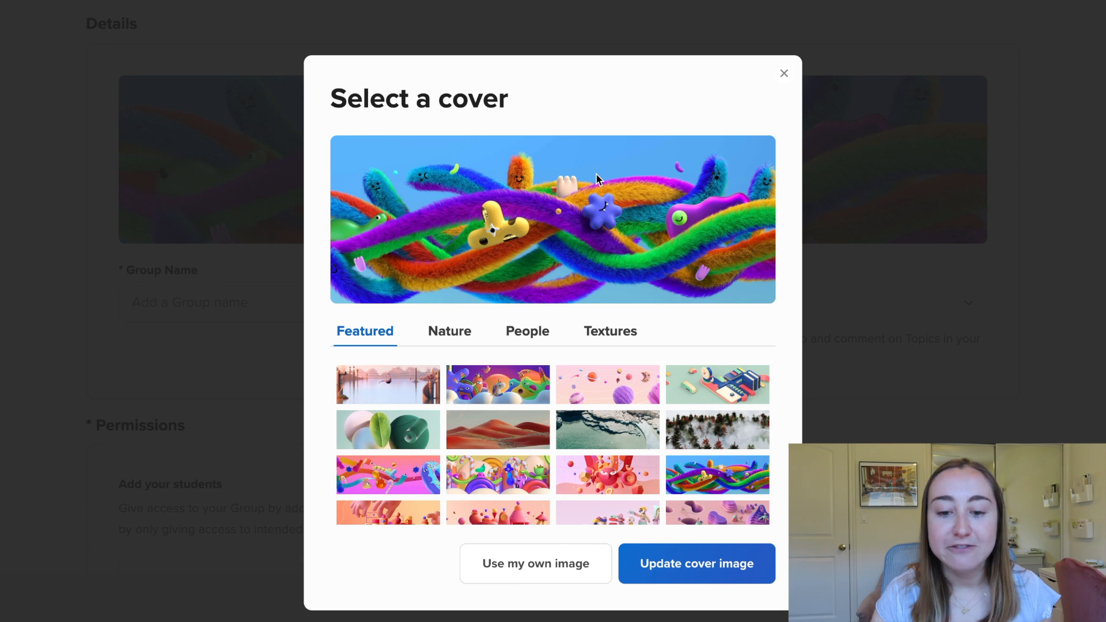
scroll(553, 406, "down", 2)
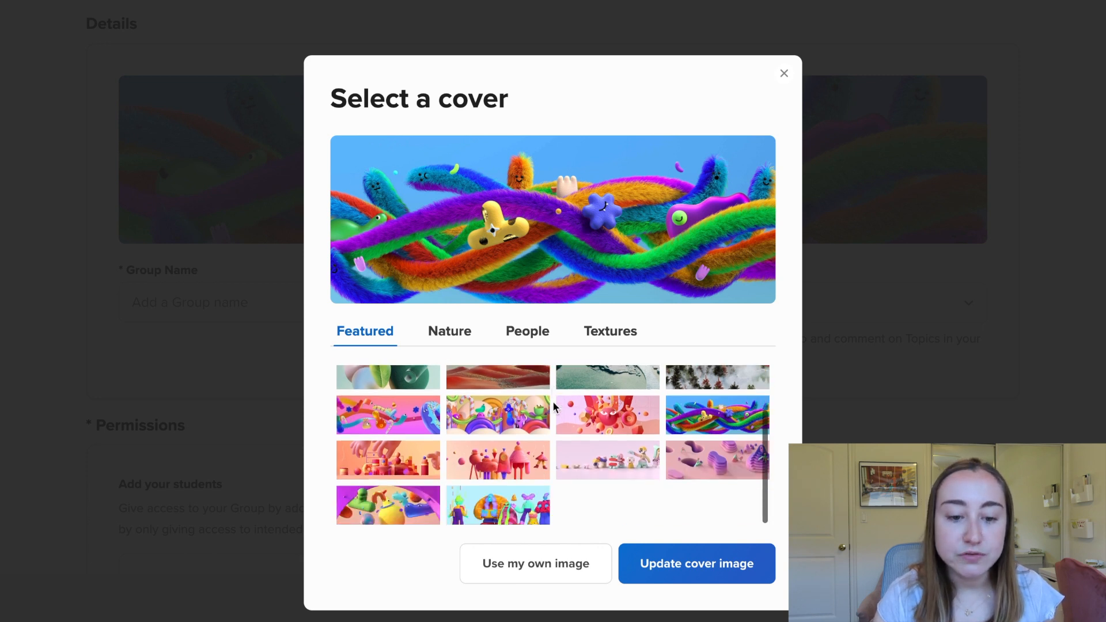
left_click(488, 520)
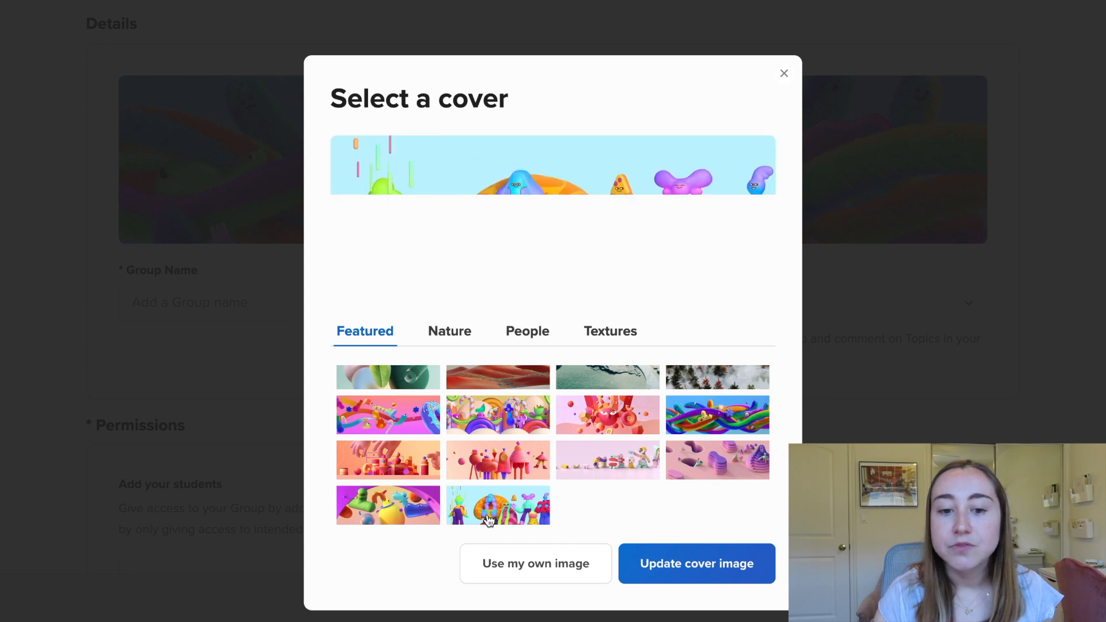
left_click(458, 333)
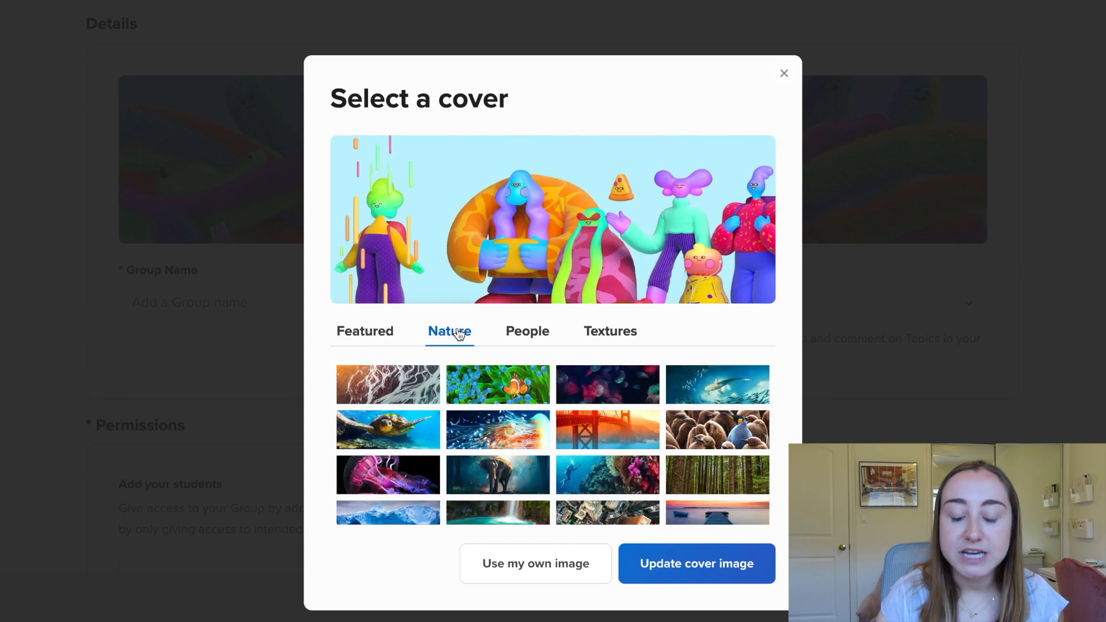
left_click(538, 332)
left_click(600, 334)
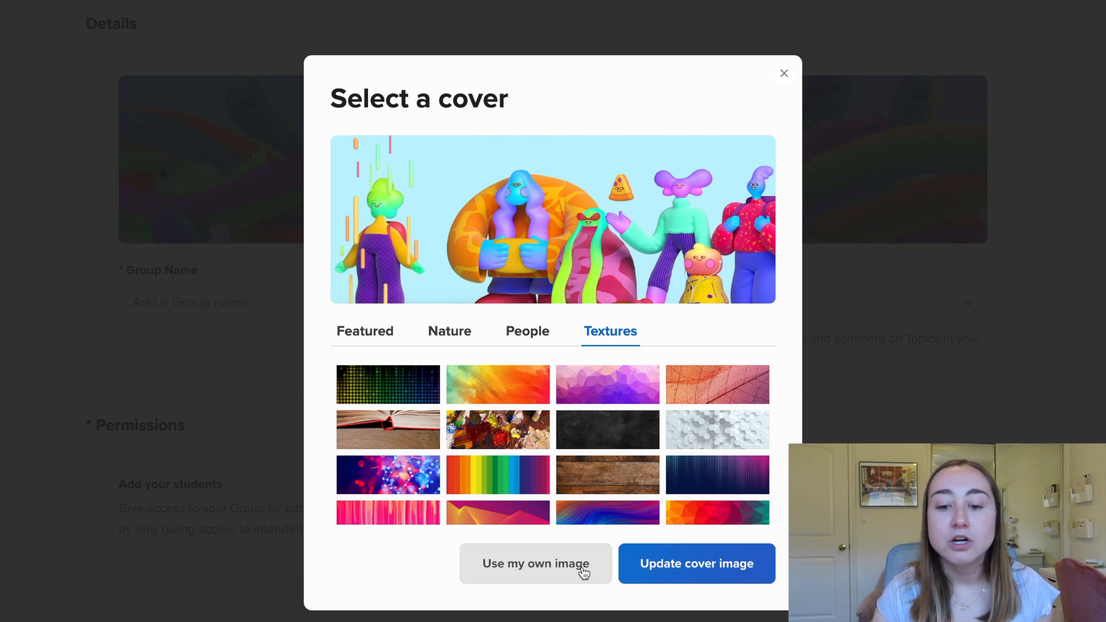
left_click(751, 571)
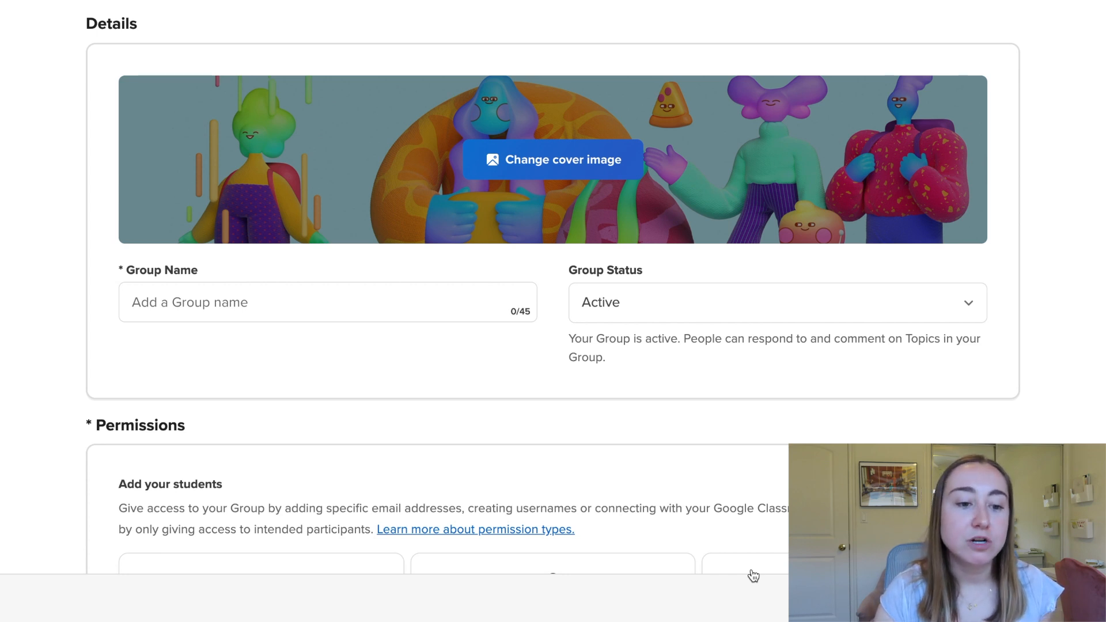
Name the group STEM Class and view the available group status options
left_click(262, 311)
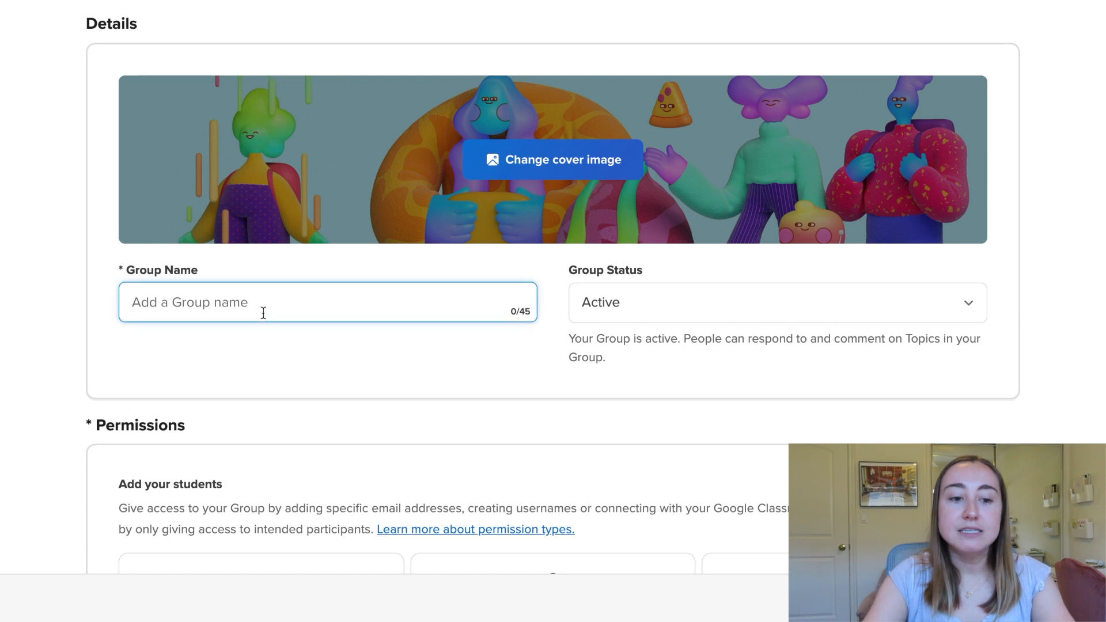
type("STEM Class")
left_click(271, 341)
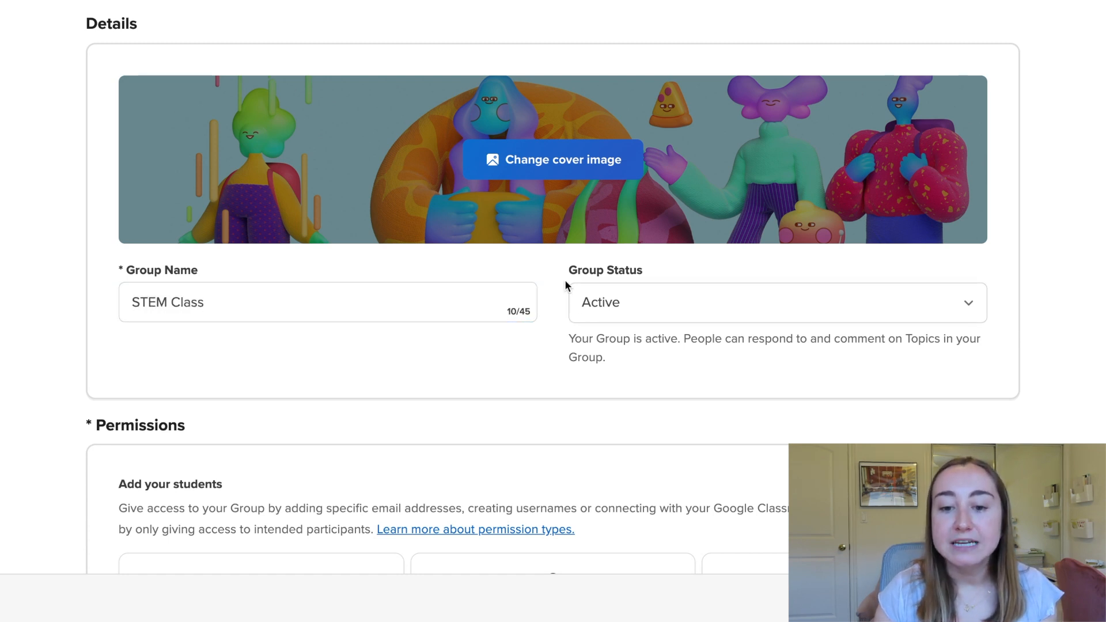
left_click(677, 306)
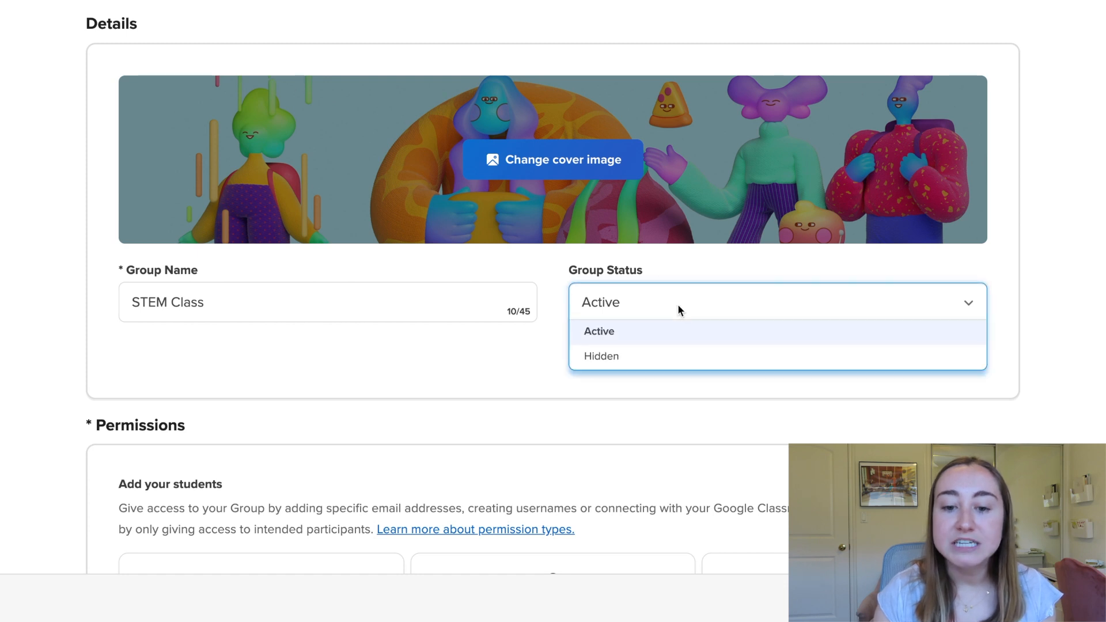
left_click(615, 379)
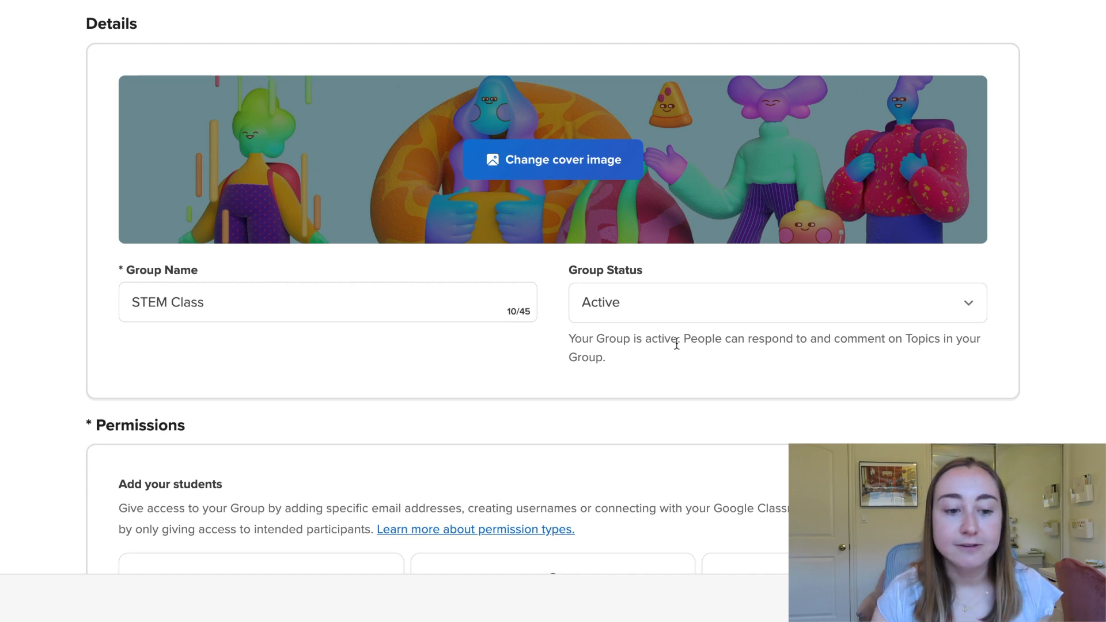
Choose Student Username as the permission type and add EdTech Student 1 with the username edtech1
scroll(676, 343, "down", 4)
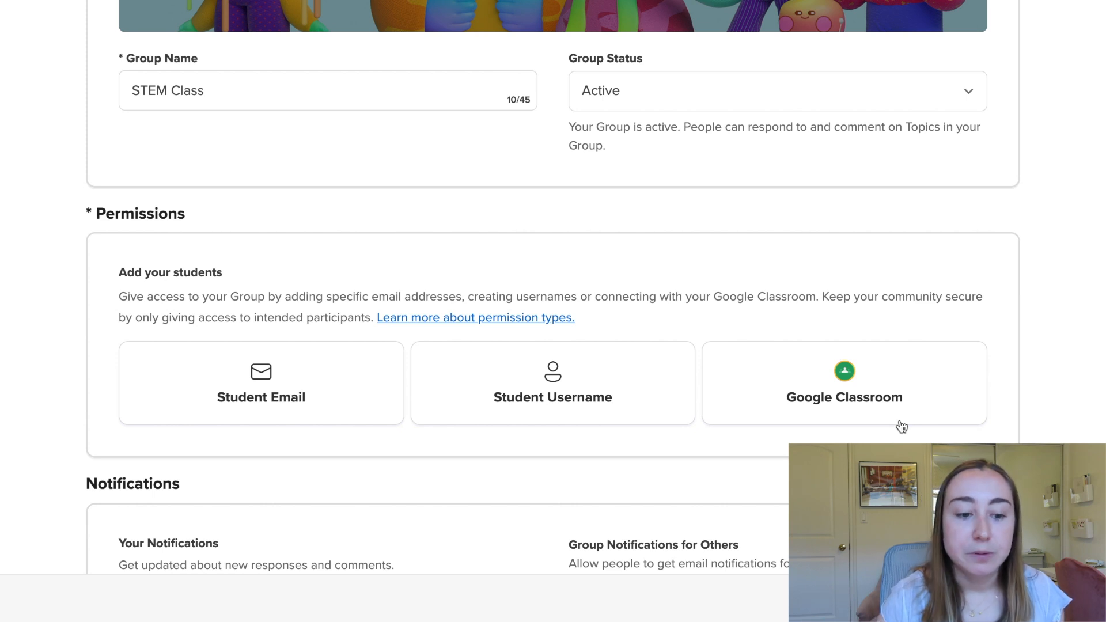
scroll(902, 426, "down", 3)
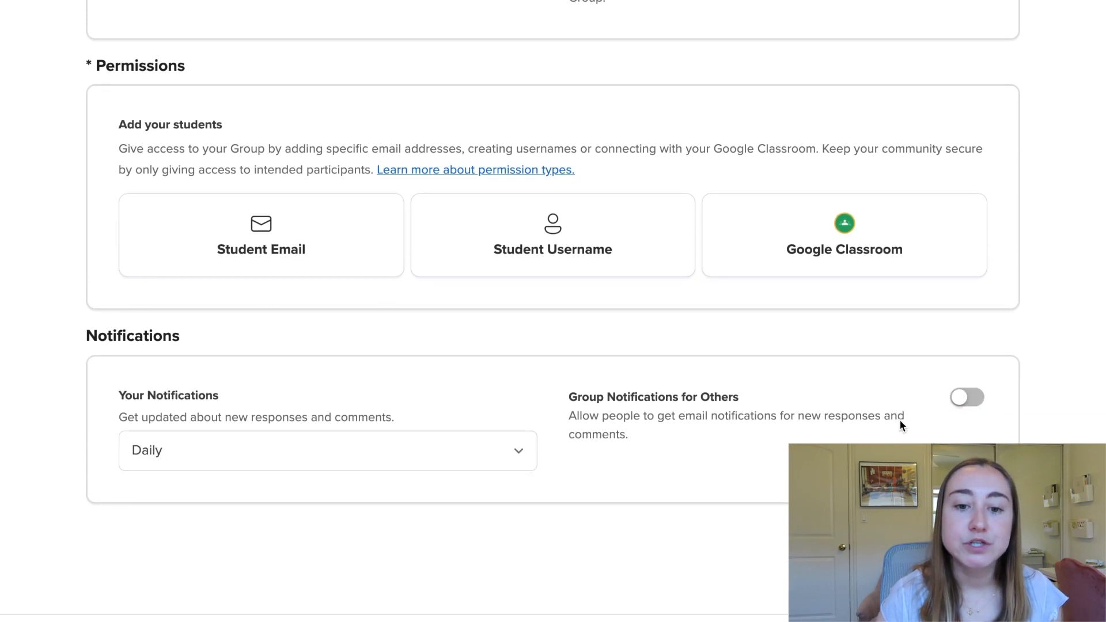
left_click(609, 248)
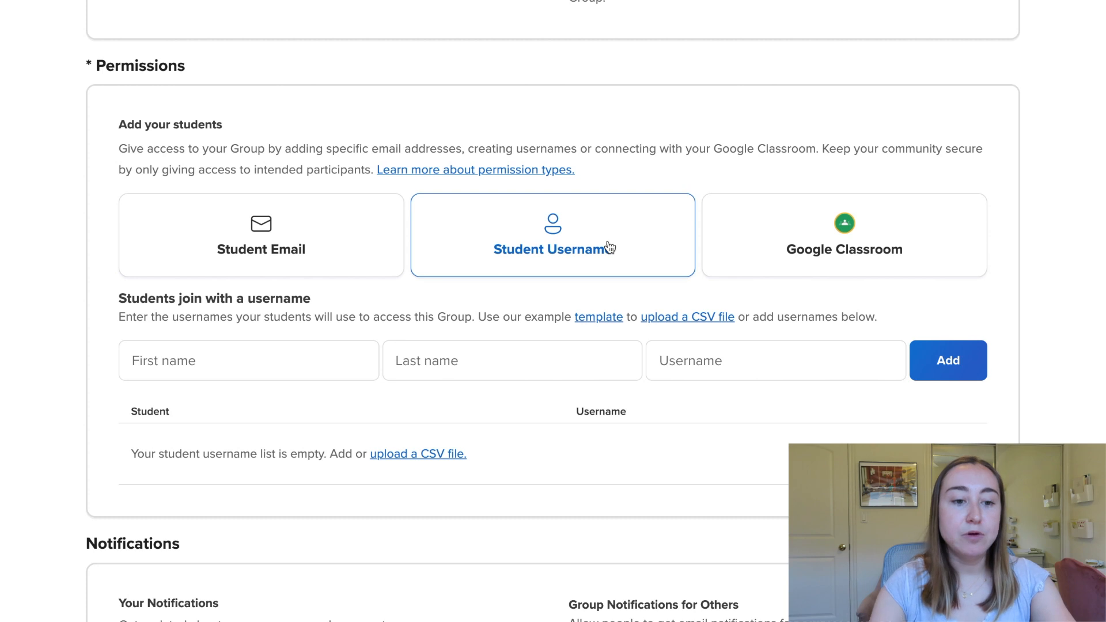
scroll(610, 247, "down", 1)
left_click(344, 276)
type("EdTech")
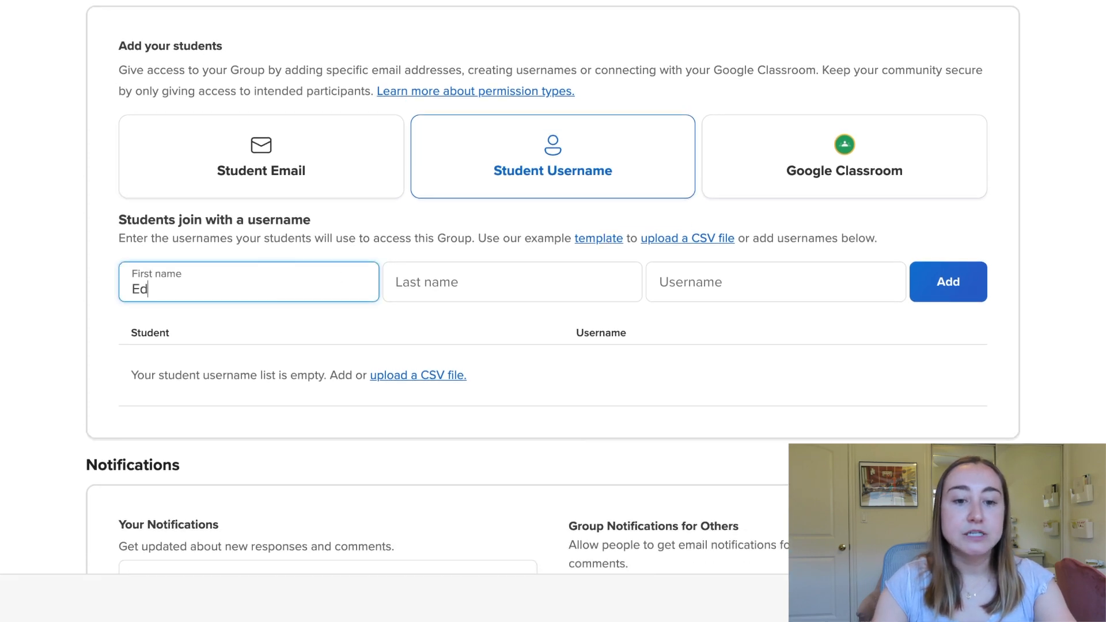
left_click(447, 278)
type("s")
key("BackSpace")
type("Student 1")
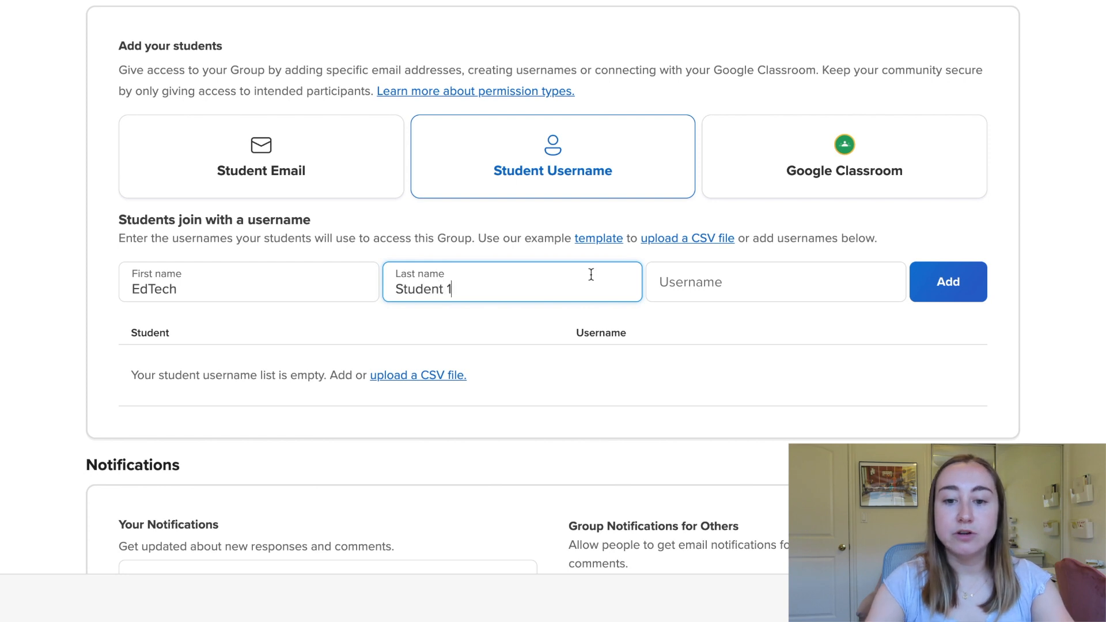
left_click(697, 280)
type("edtech1")
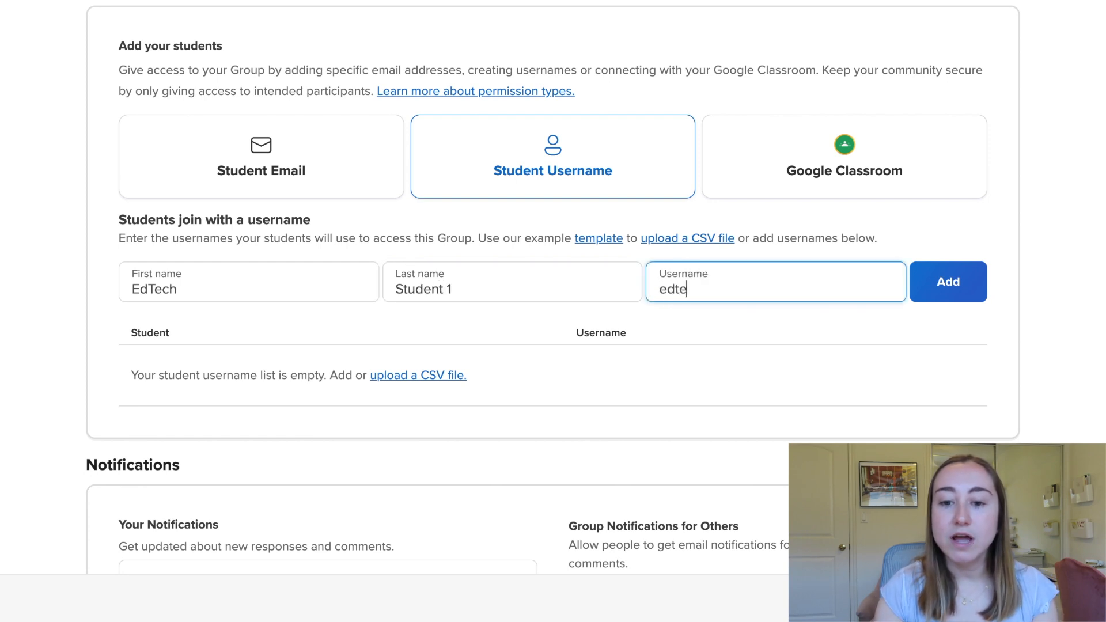
left_click(925, 280)
Add a second student, first name EdTech and last name Student 2, with the username edtech2
type("E")
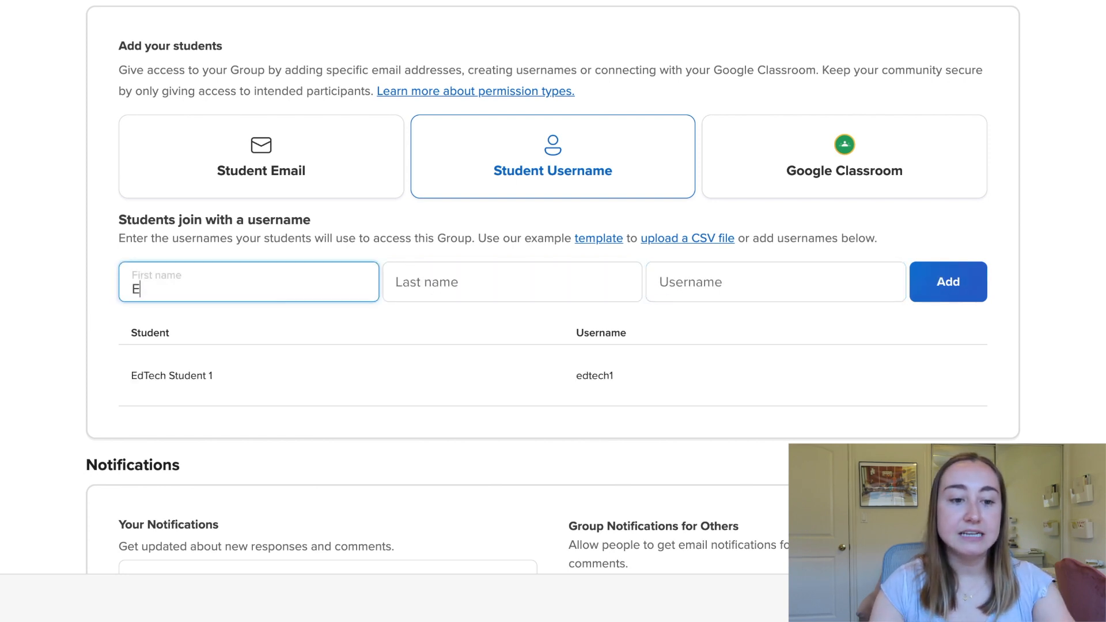
type("dTech")
key("Tab")
type("Student 2")
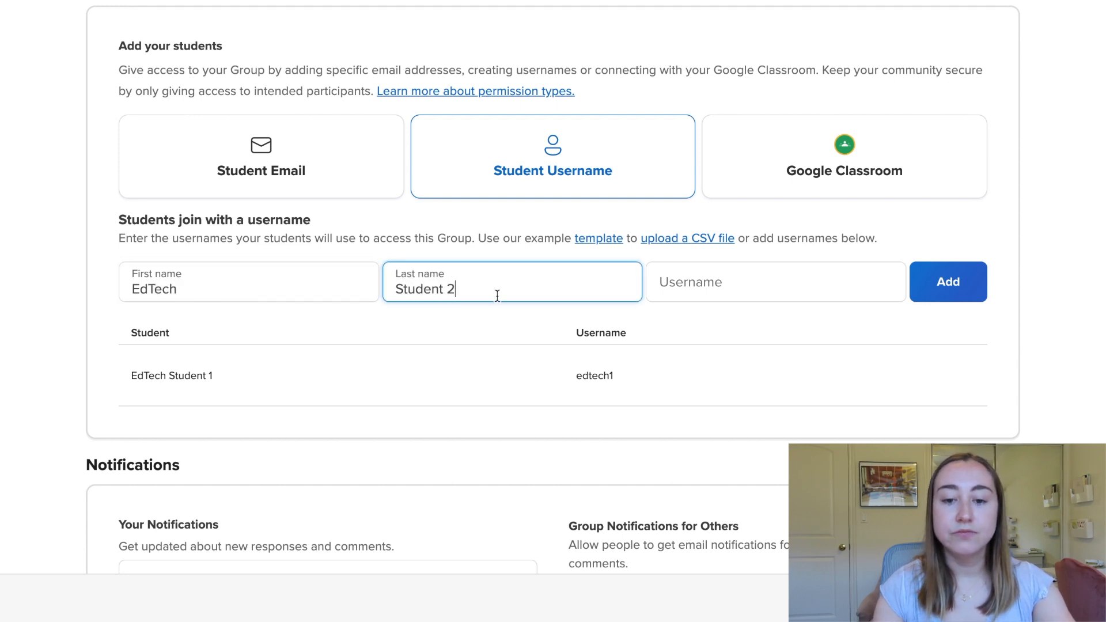
left_click(668, 290)
type("edtech2")
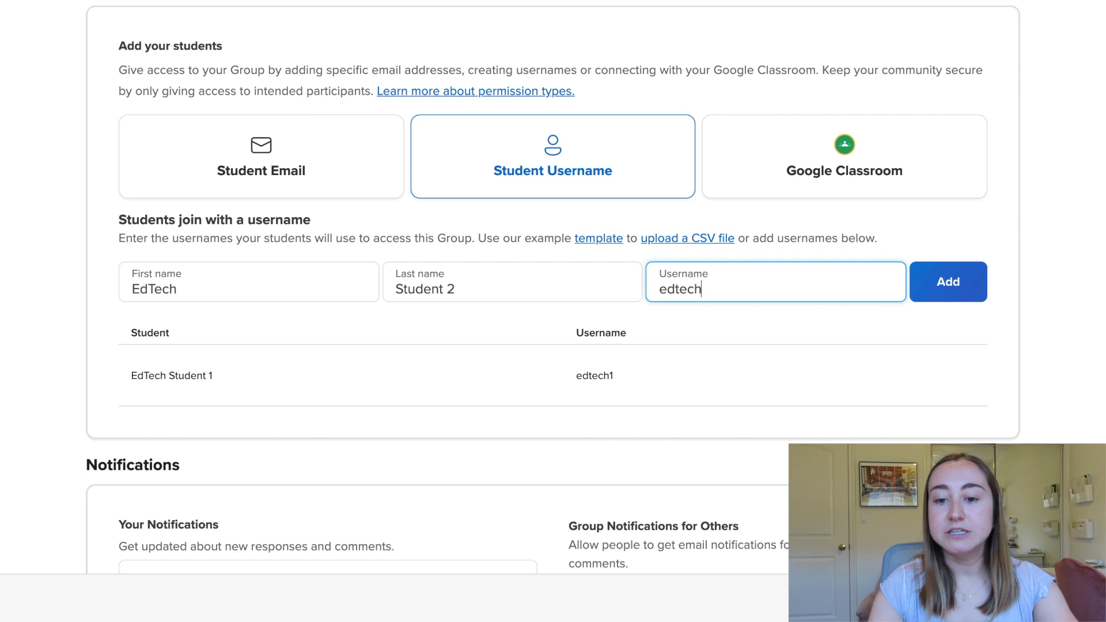
left_click(983, 275)
Add a third student, first name EdTech and last name Student 3, with the username edtech3
left_click(313, 296)
type("EdTech")
left_click(442, 293)
type("Student 3")
left_click(661, 281)
type("edtech3")
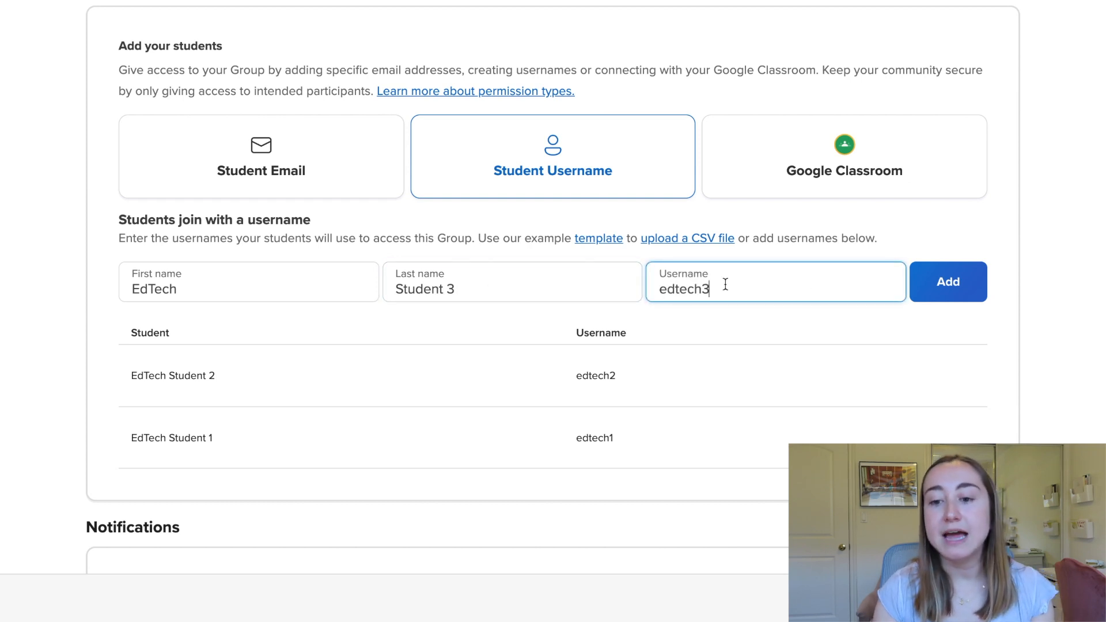
left_click(955, 281)
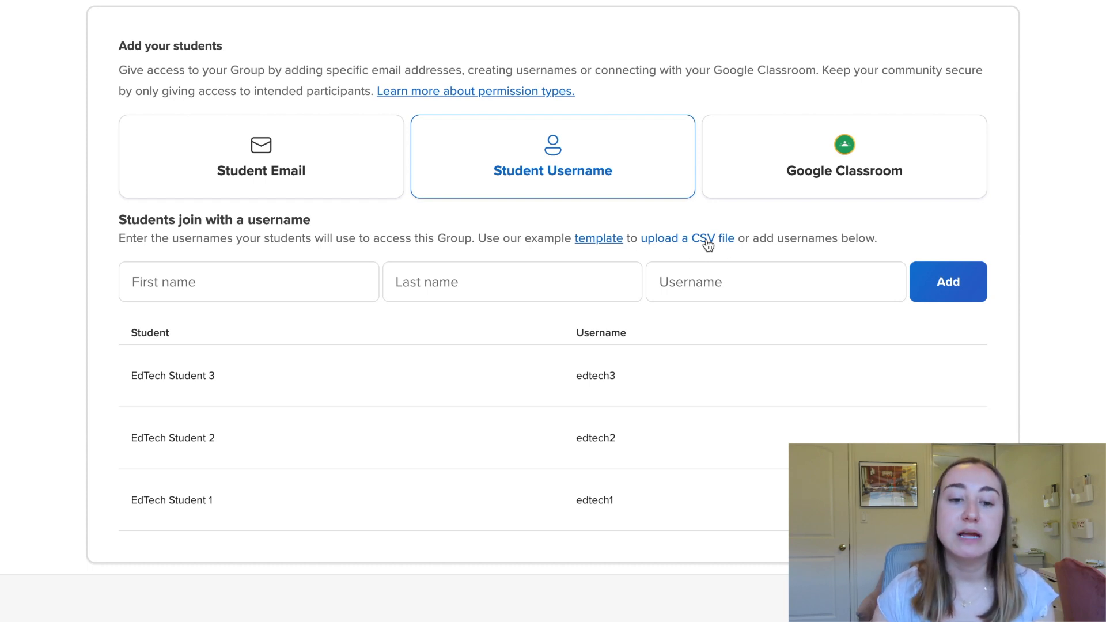
Choose Daily for your own notifications, and switch group notifications for others on and back off
scroll(707, 244, "down", 6)
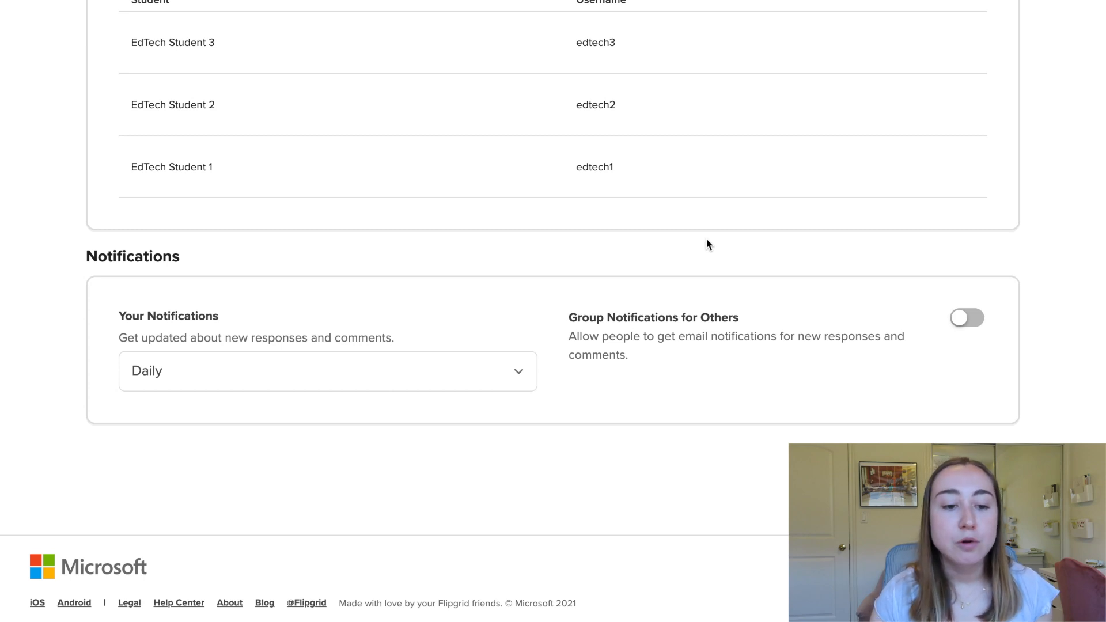
left_click(279, 386)
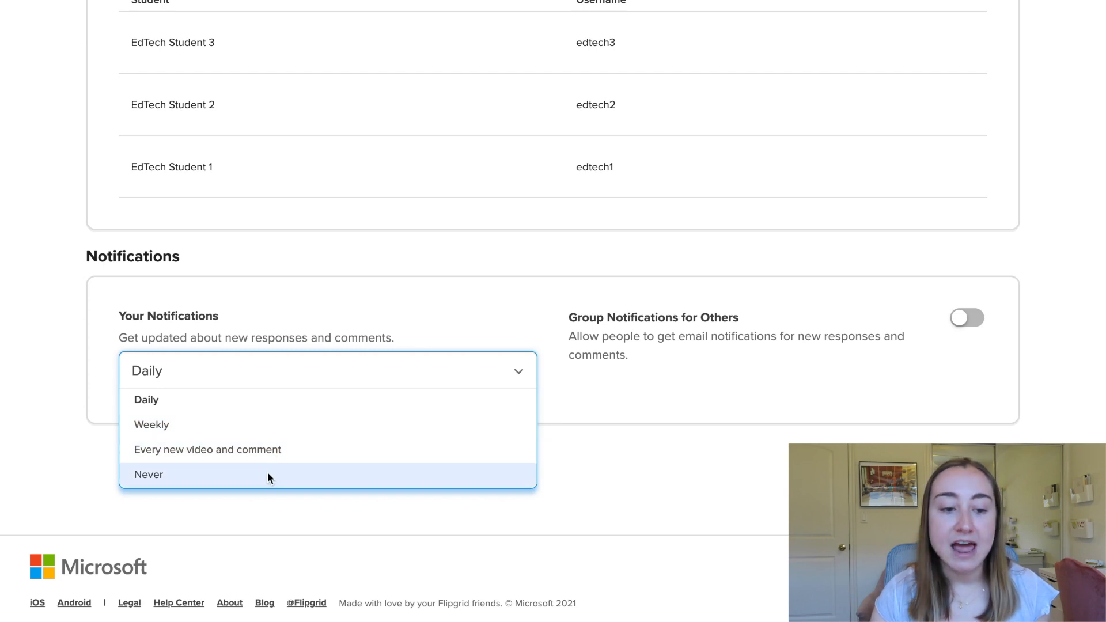
left_click(162, 400)
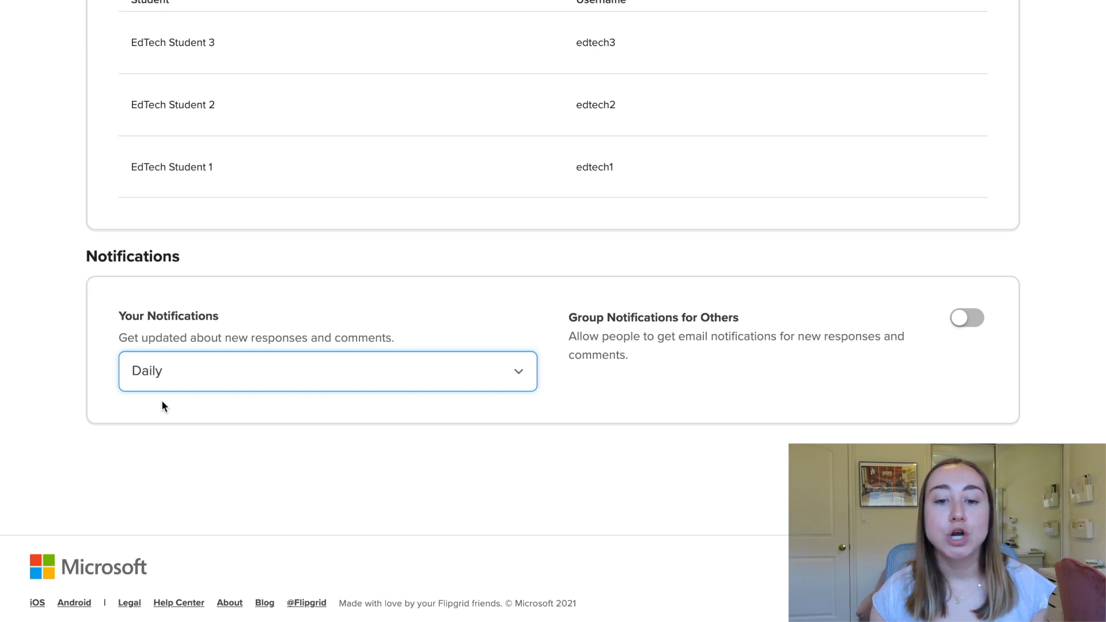
left_click(703, 390)
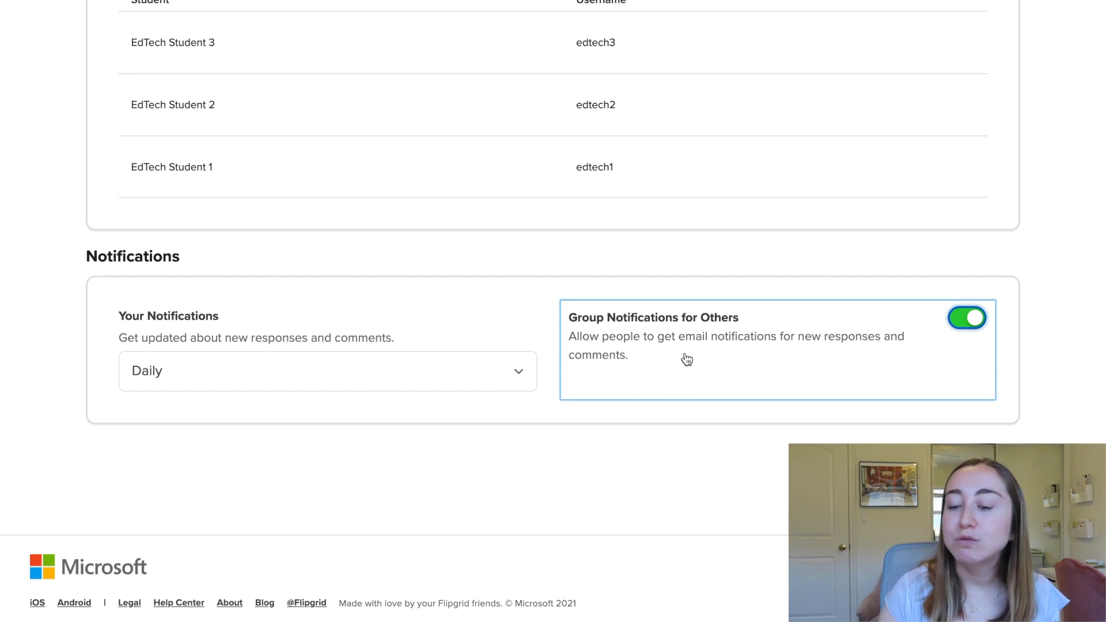
left_click(961, 325)
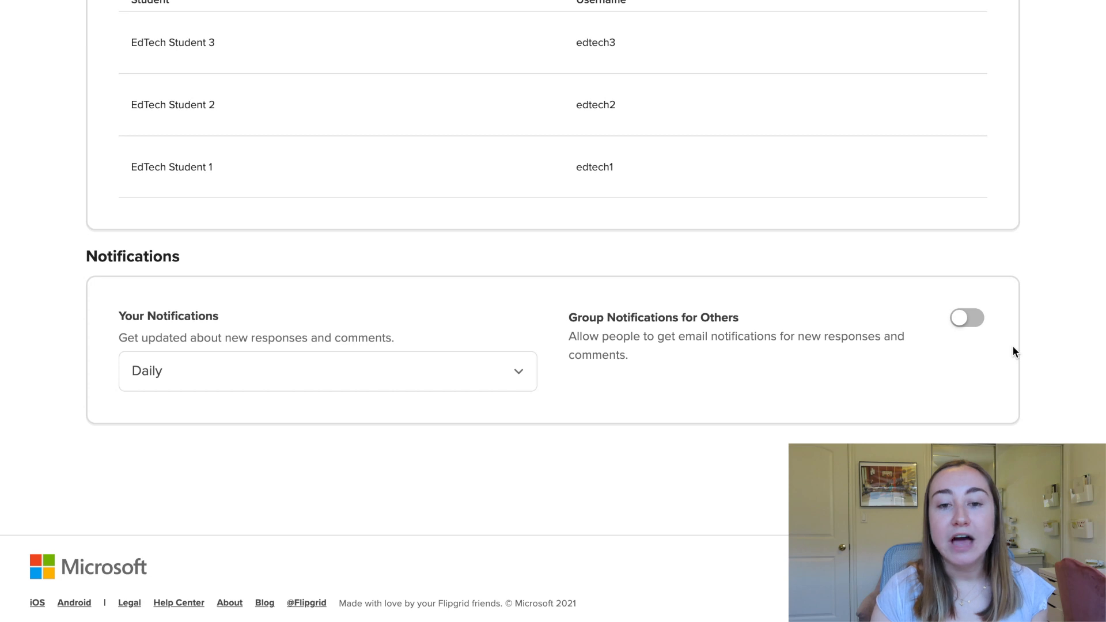
Review the group settings, create the STEM Class group and copy its sharing link
scroll(1013, 347, "up", 8)
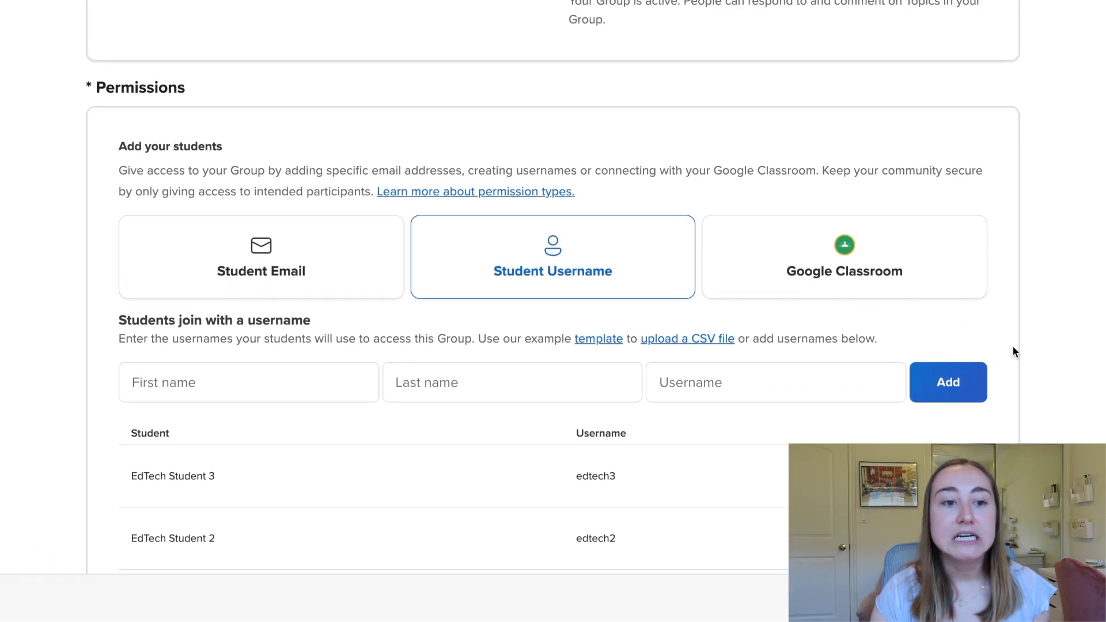
scroll(1013, 351, "up", 4)
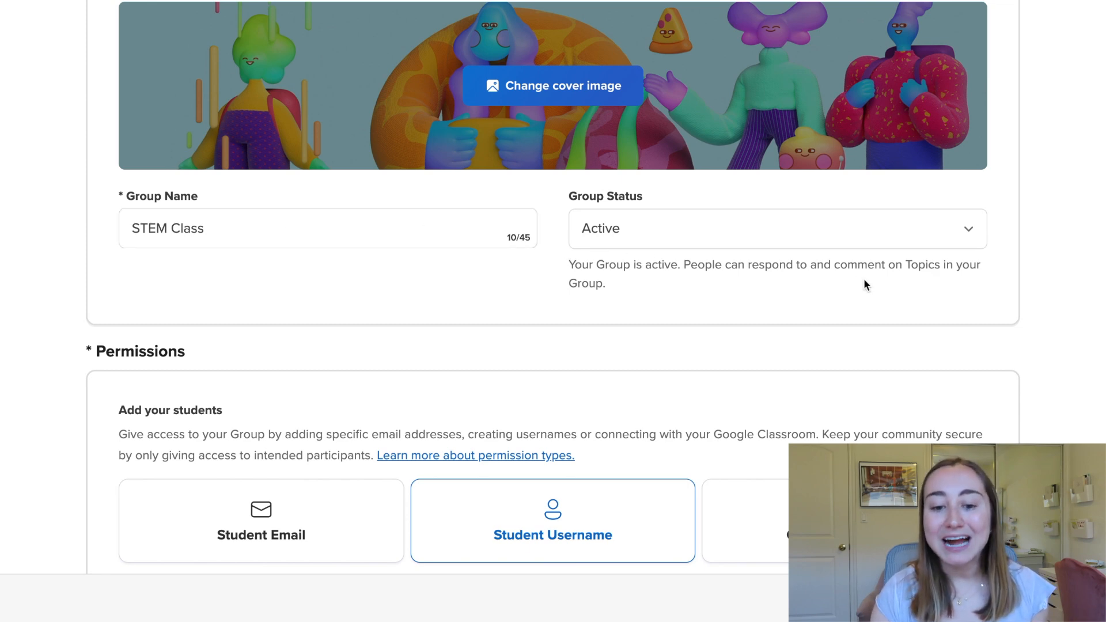
scroll(864, 284, "down", 3)
scroll(864, 284, "down", 3)
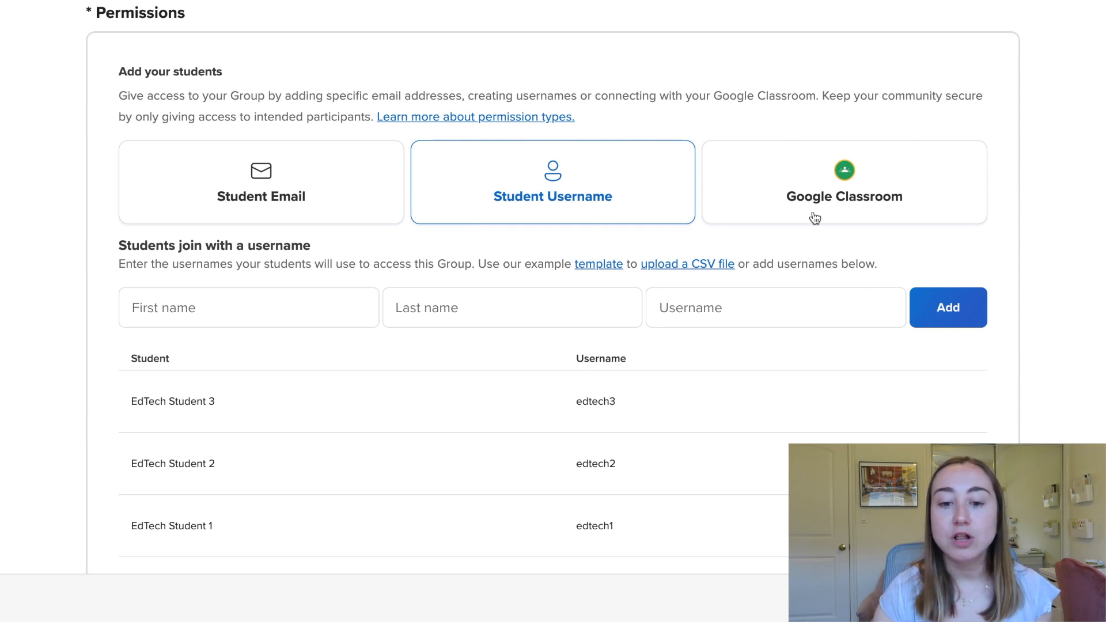
scroll(814, 216, "down", 4)
scroll(813, 212, "down", 2)
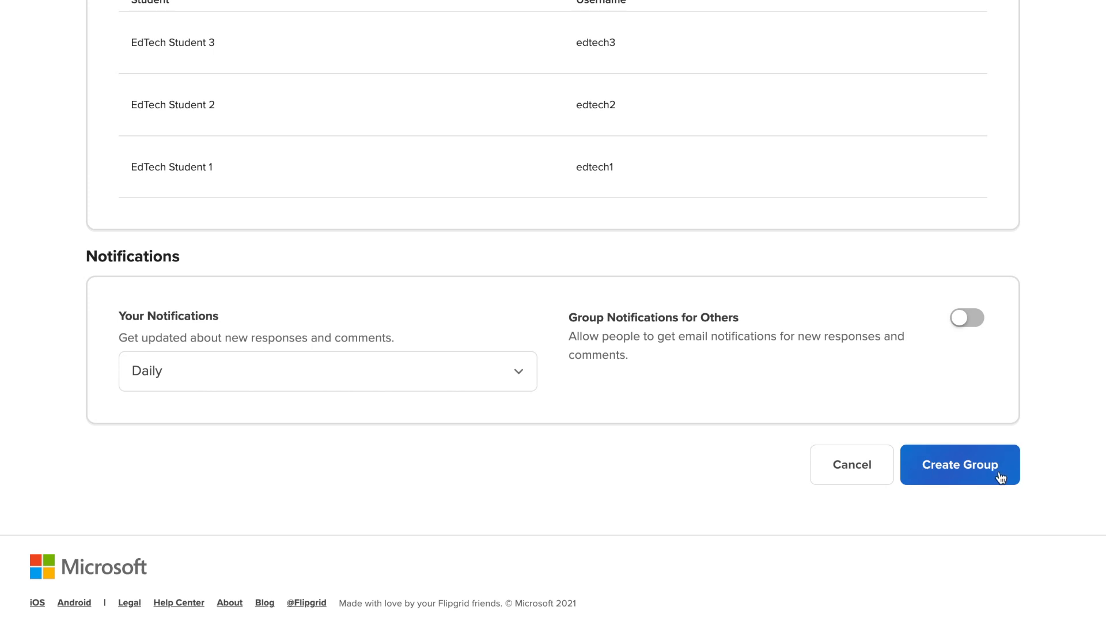
left_click(1000, 477)
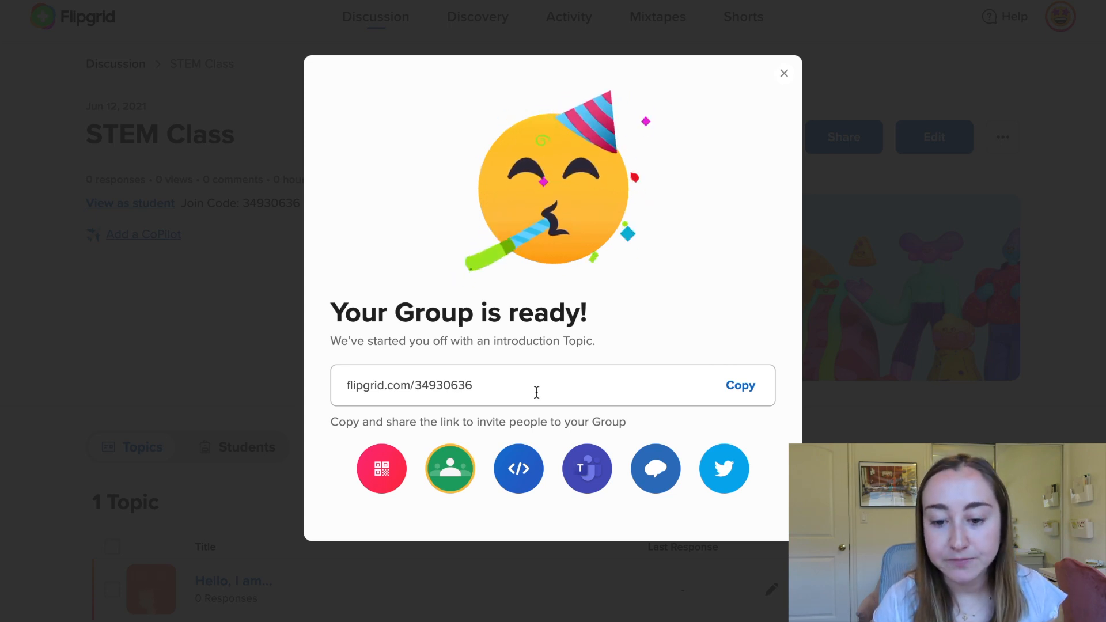
left_click(744, 385)
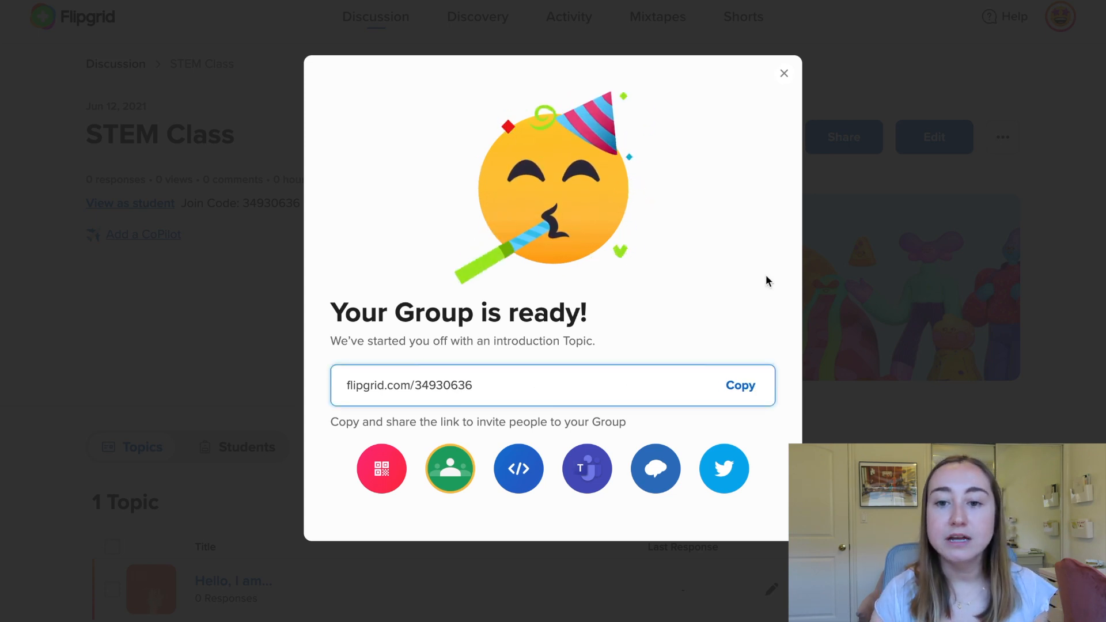
Close the sharing dialog and start a new topic in the STEM Class group, titled "Peaks and Valleys"
left_click(781, 74)
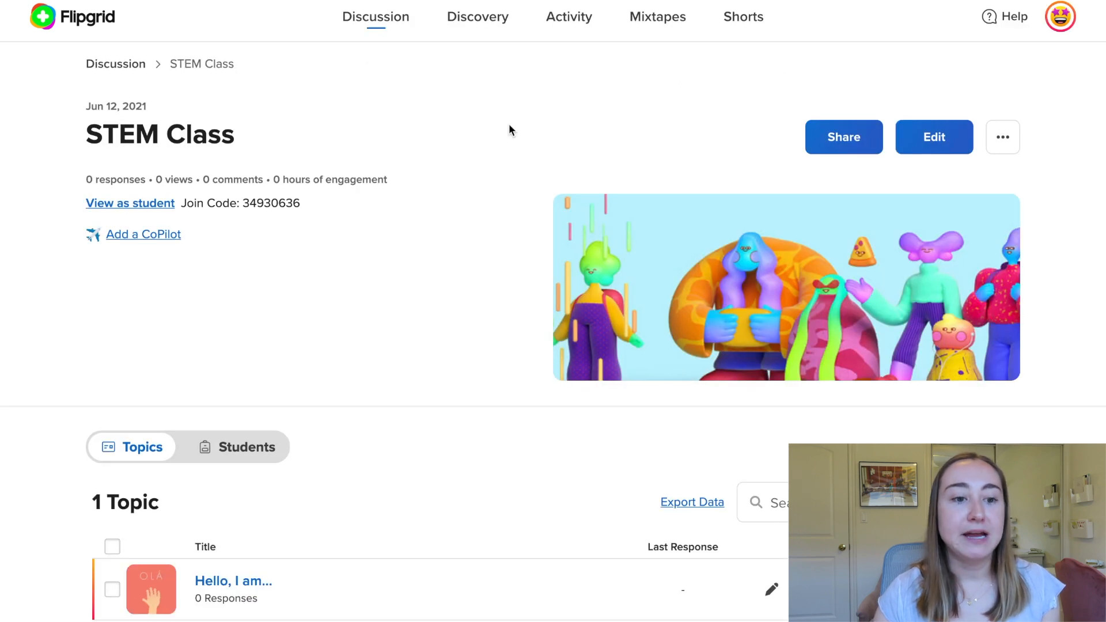
scroll(509, 127, "down", 1)
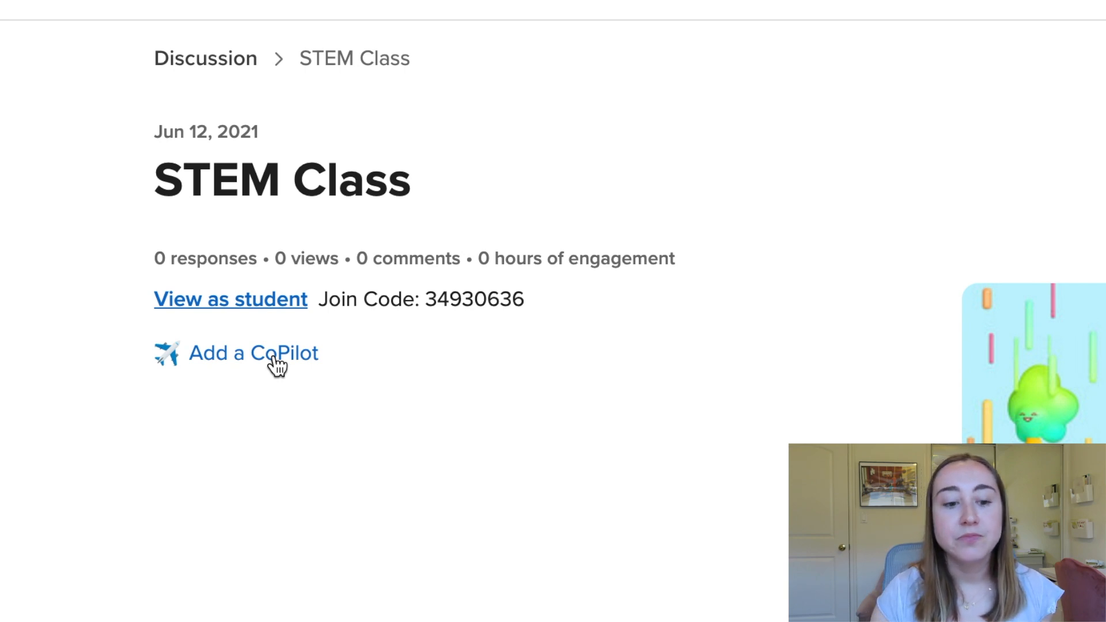
scroll(276, 365, "down", 2)
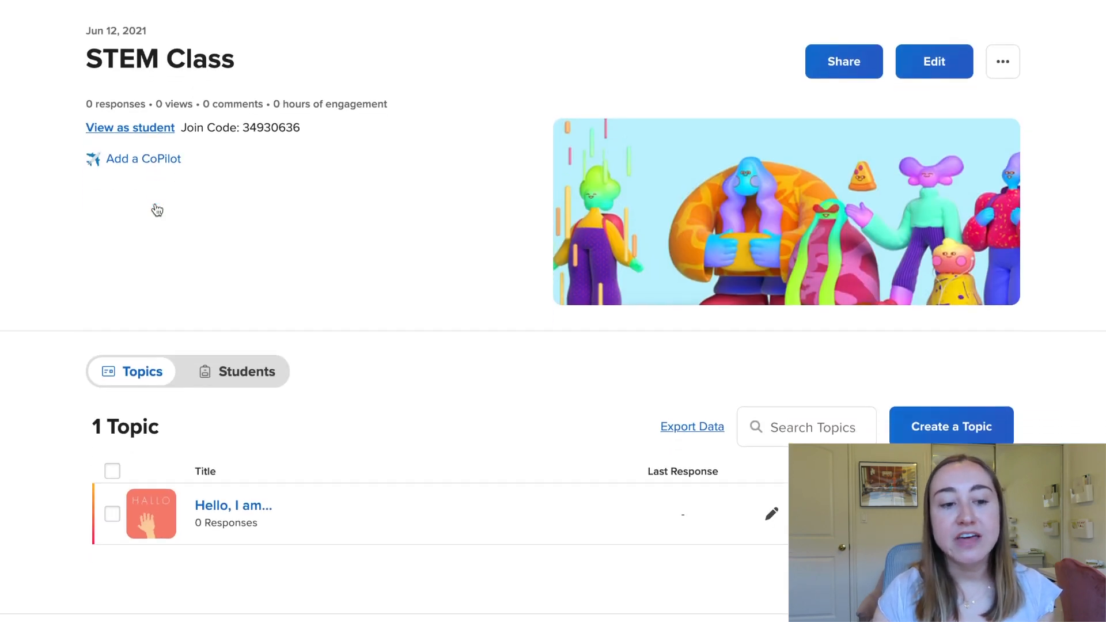
scroll(157, 209, "down", 2)
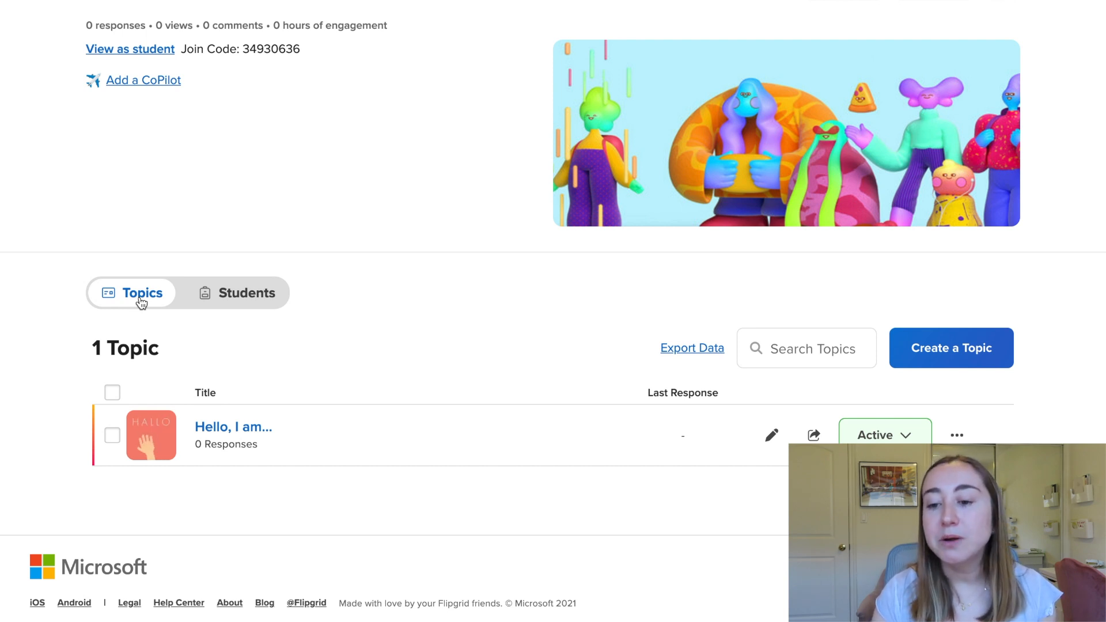
left_click(990, 352)
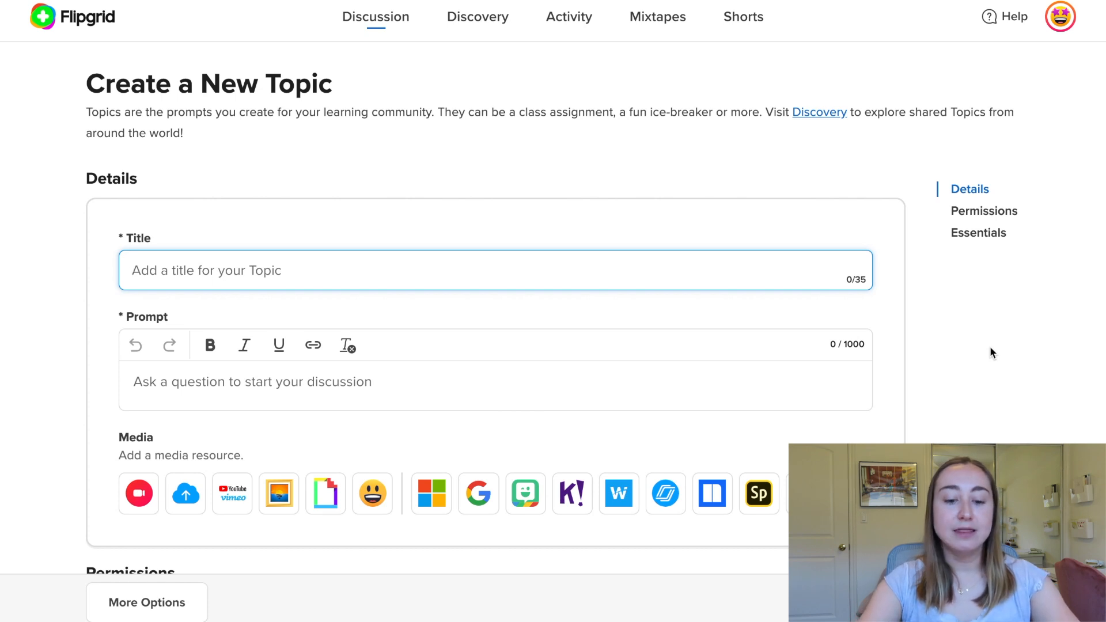
type("Peaks and ")
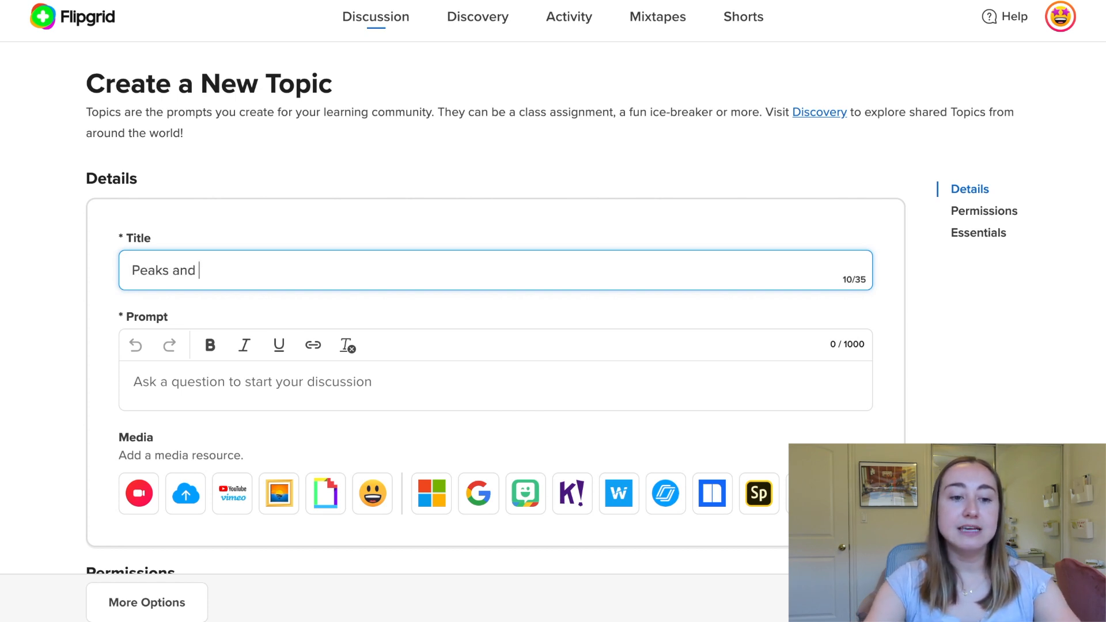
type("Valleys")
Write the topic prompt "Record yourself sharing a peak and valley of your week. A peak is a highlight. A valley is a low point."
scroll(552, 288, "down", 1)
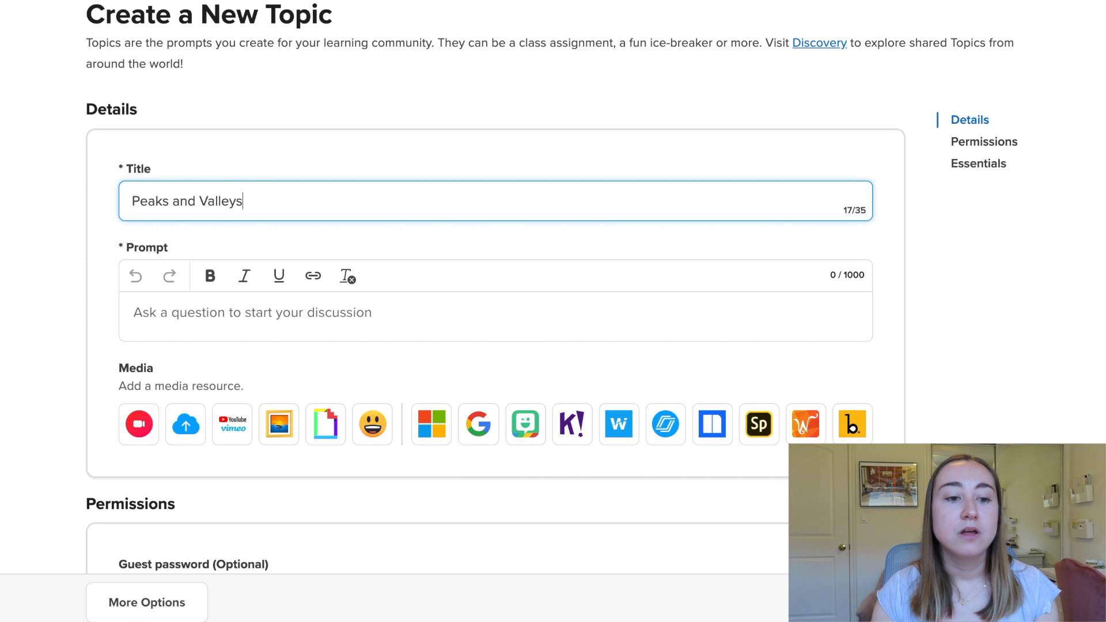
left_click(451, 313)
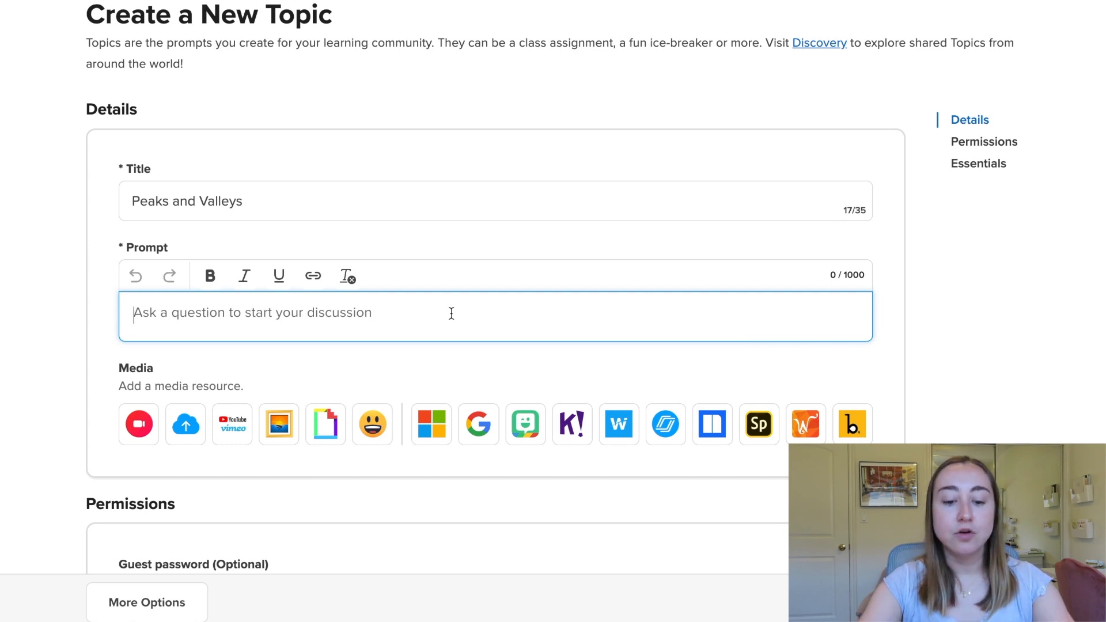
type("Record yourse")
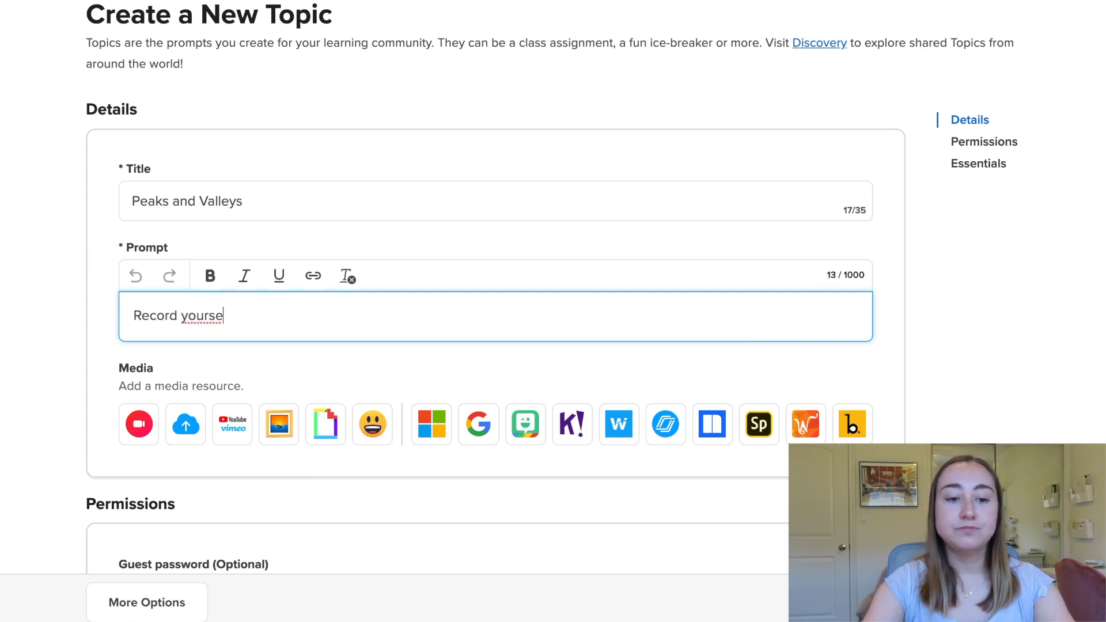
type("lf sharing a peak and valley of your week. A peak is a highlight. A V")
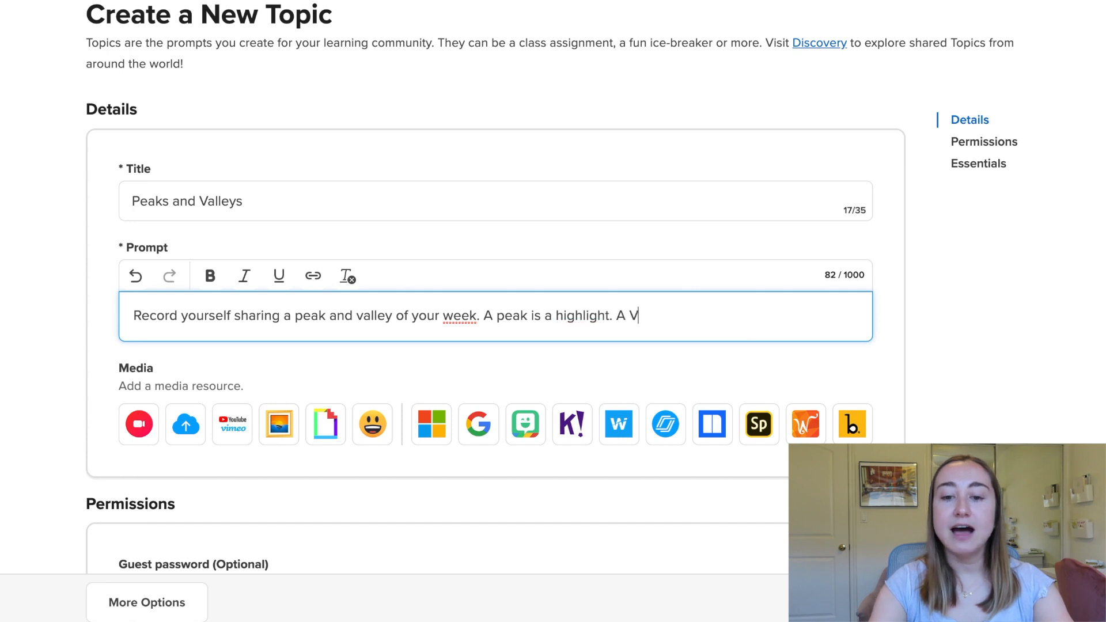
key("BackSpace")
type("valley is a low point.")
Extend the prompt with "Once you have recorded, submit your video, and comment on 2 classmates' posts."
scroll(551, 286, "down", 1)
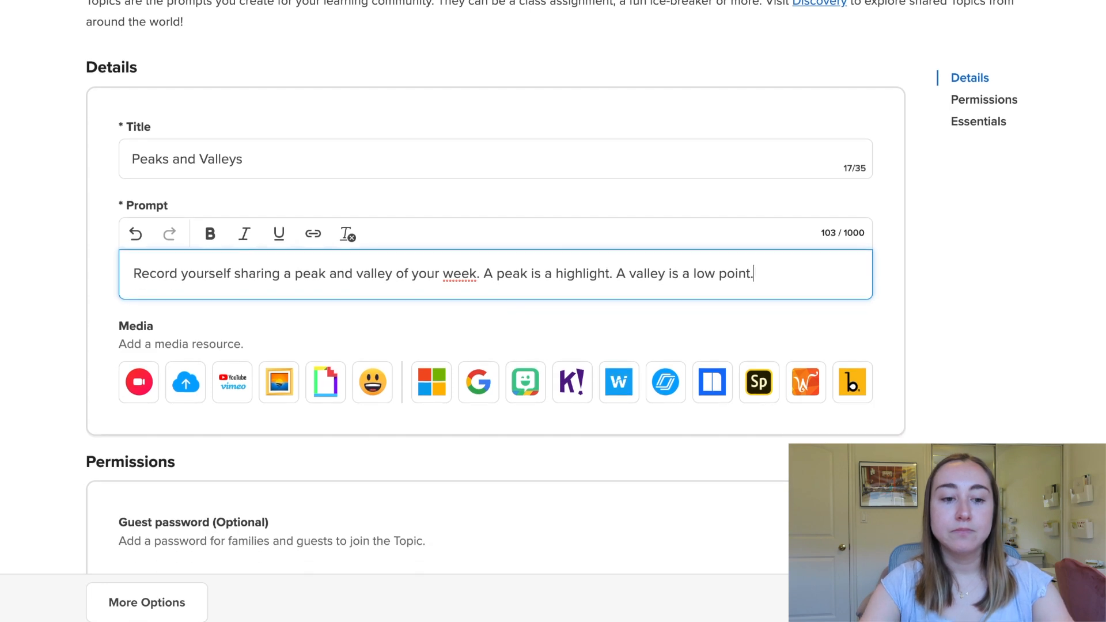
type("Once you have recorded, submit your video")
key("BackSpace")
key("BackSpace")
type("our video, and comment on 2 classmates' mo")
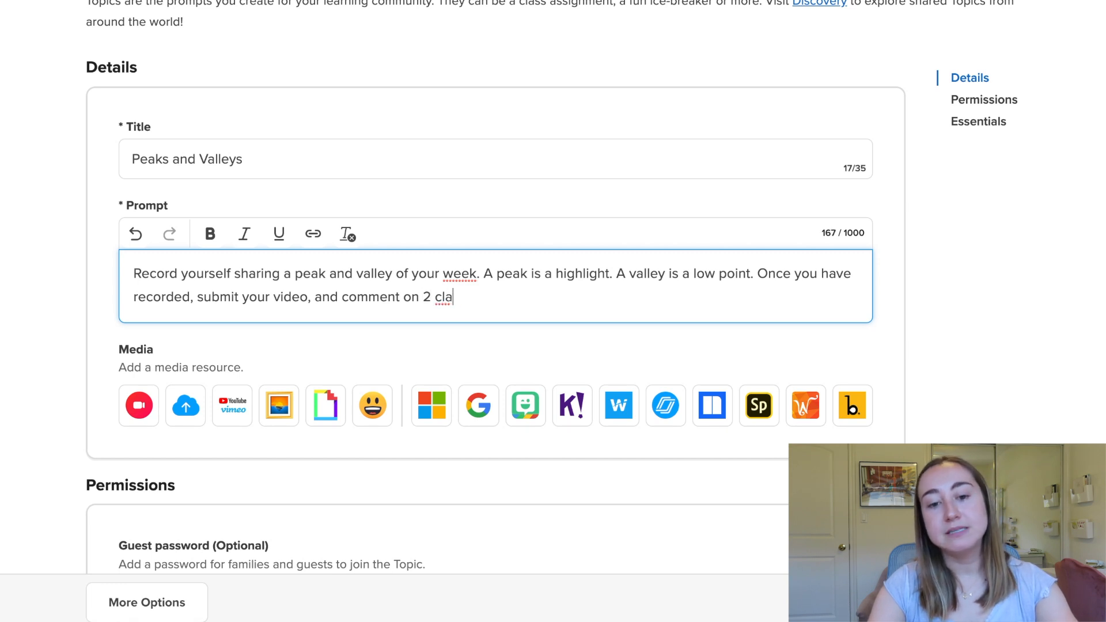
key("BackSpace")
key("BackSpace")
type("posts.")
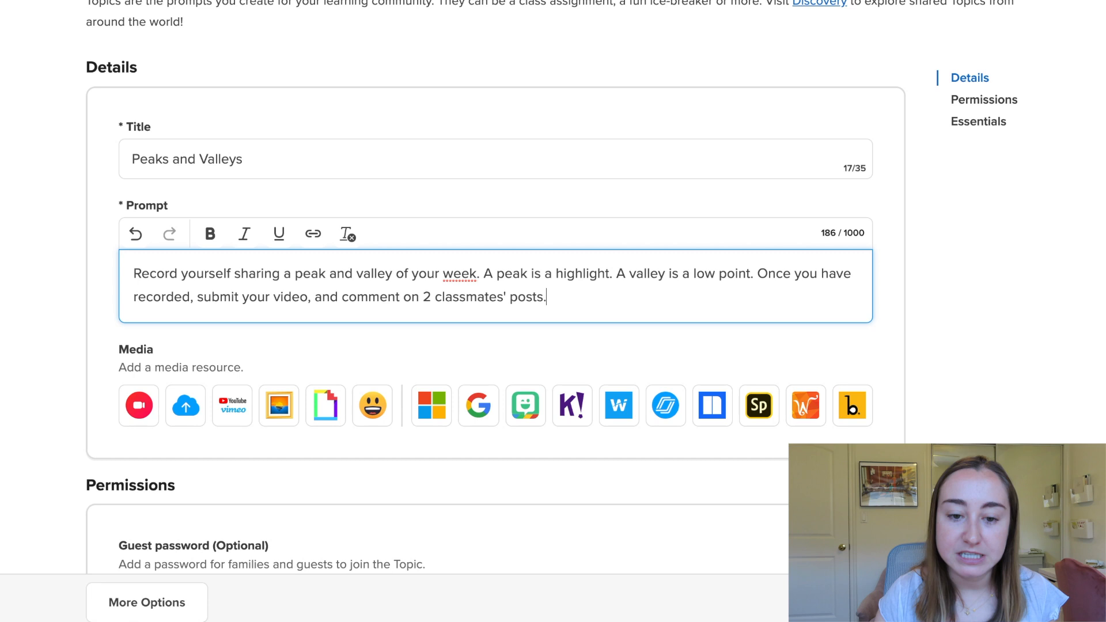
Look at the option for attaching a Google file to the topic and leave it without adding one
scroll(431, 311, "down", 2)
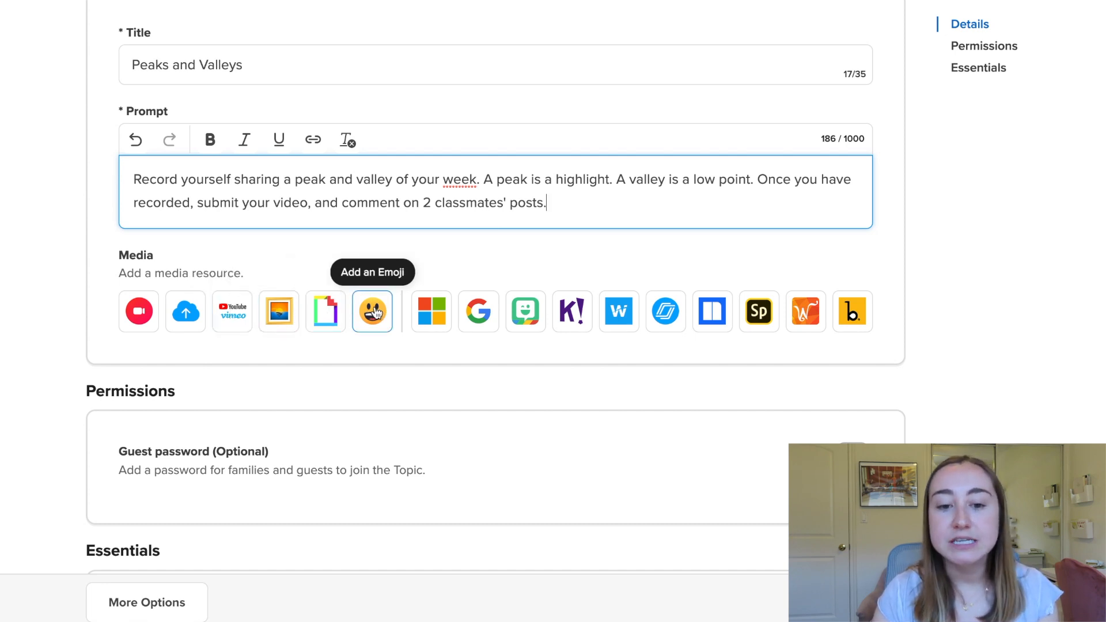
left_click(483, 324)
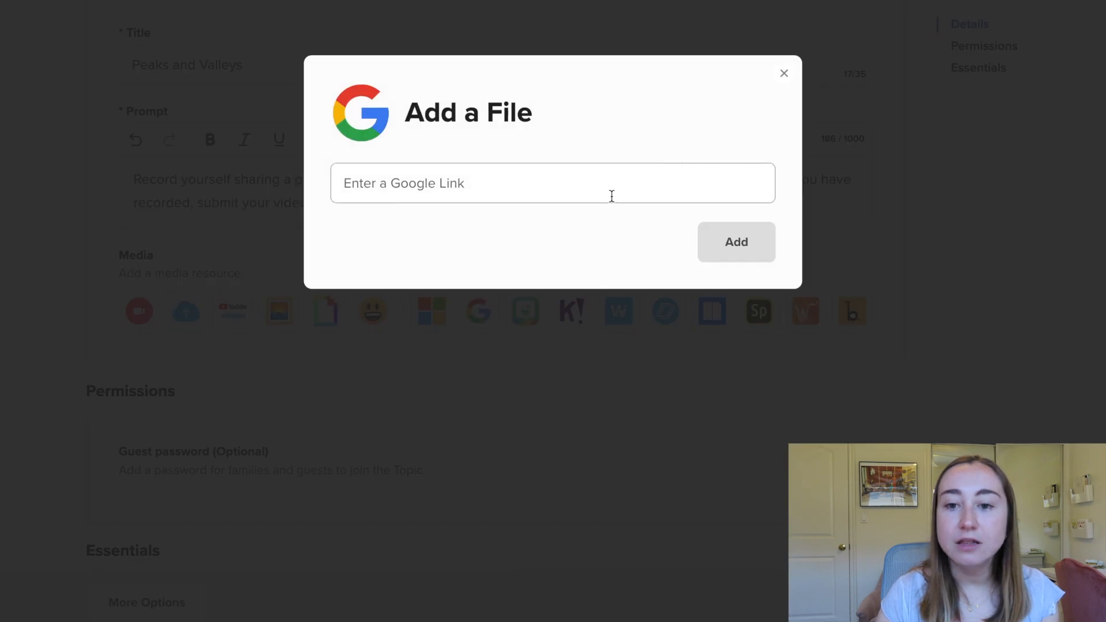
left_click(785, 73)
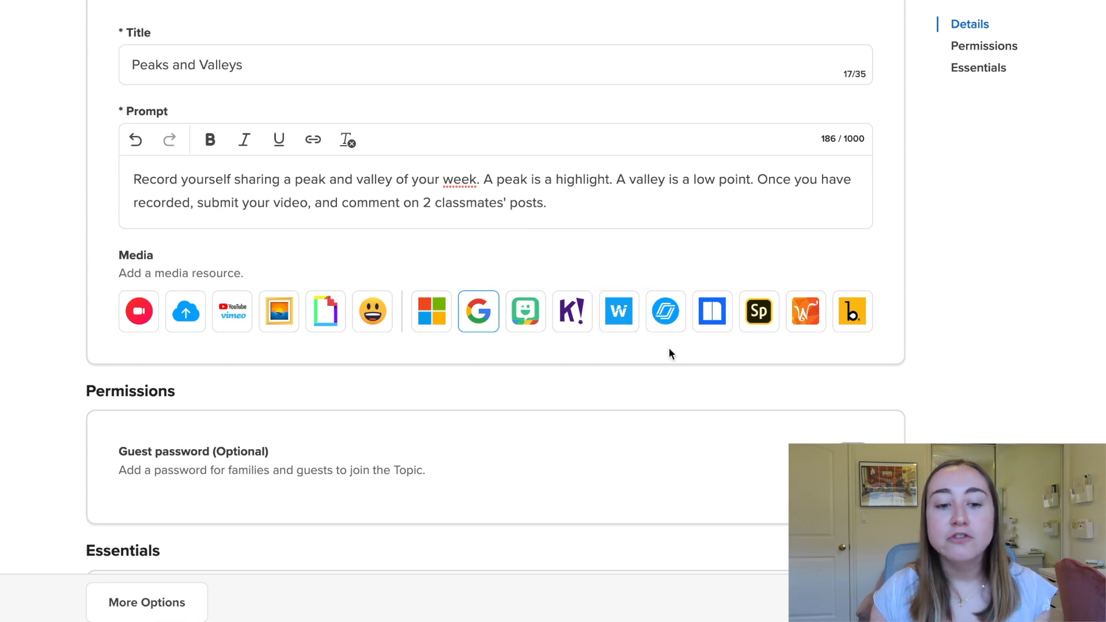
Search Giphy for "mountain" and add the snow-streaked mountain with trees in front as the topic's media
left_click(321, 316)
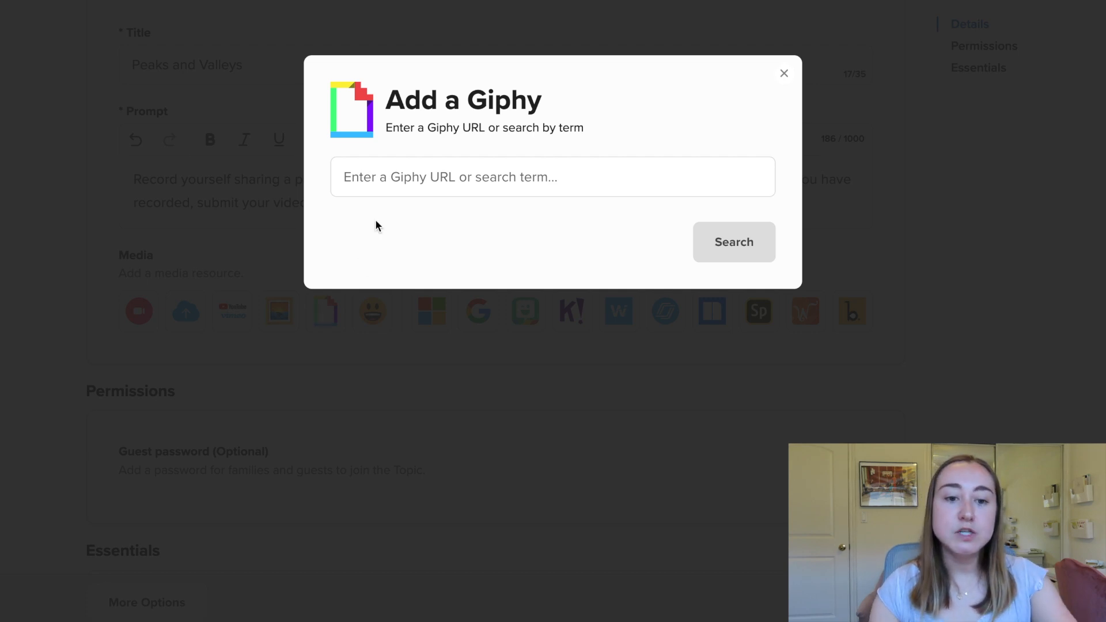
left_click(373, 183)
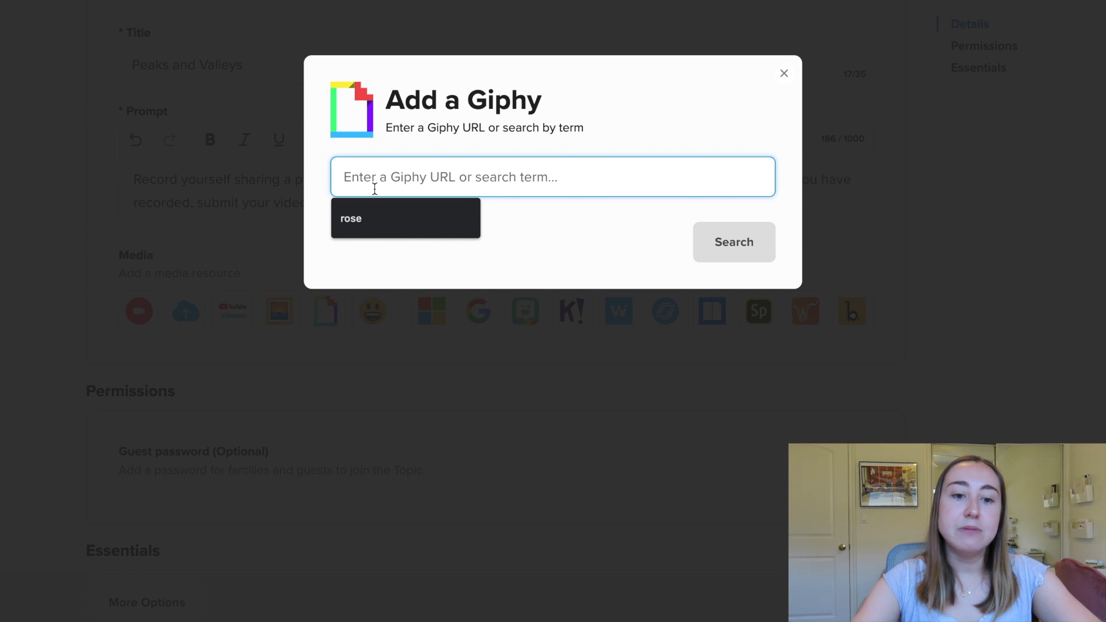
type("mountain")
key("Return")
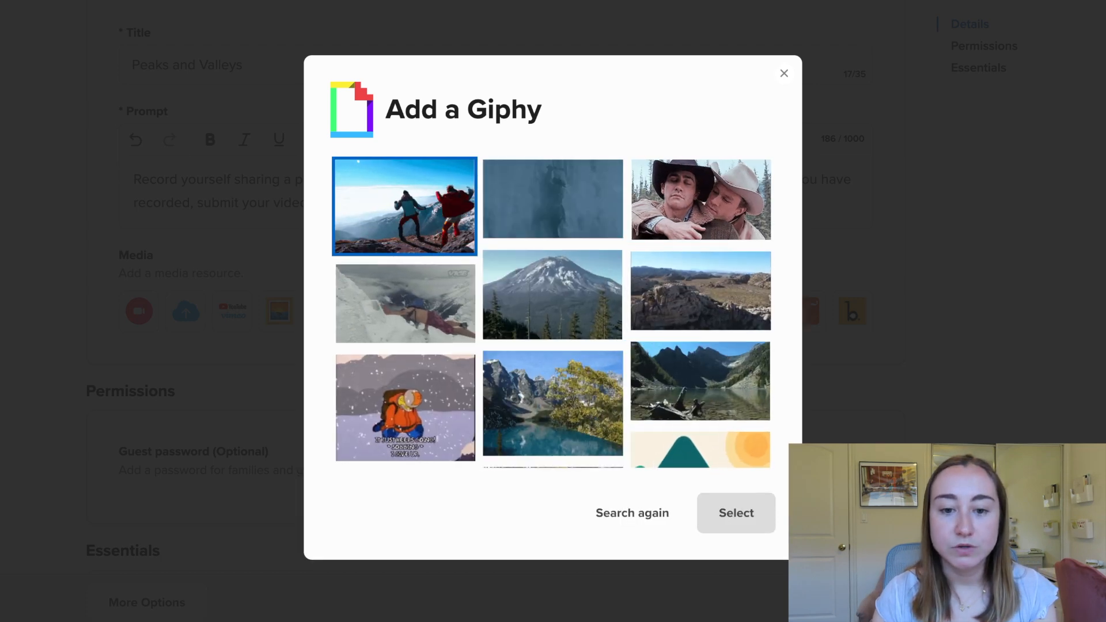
left_click(563, 295)
left_click(734, 526)
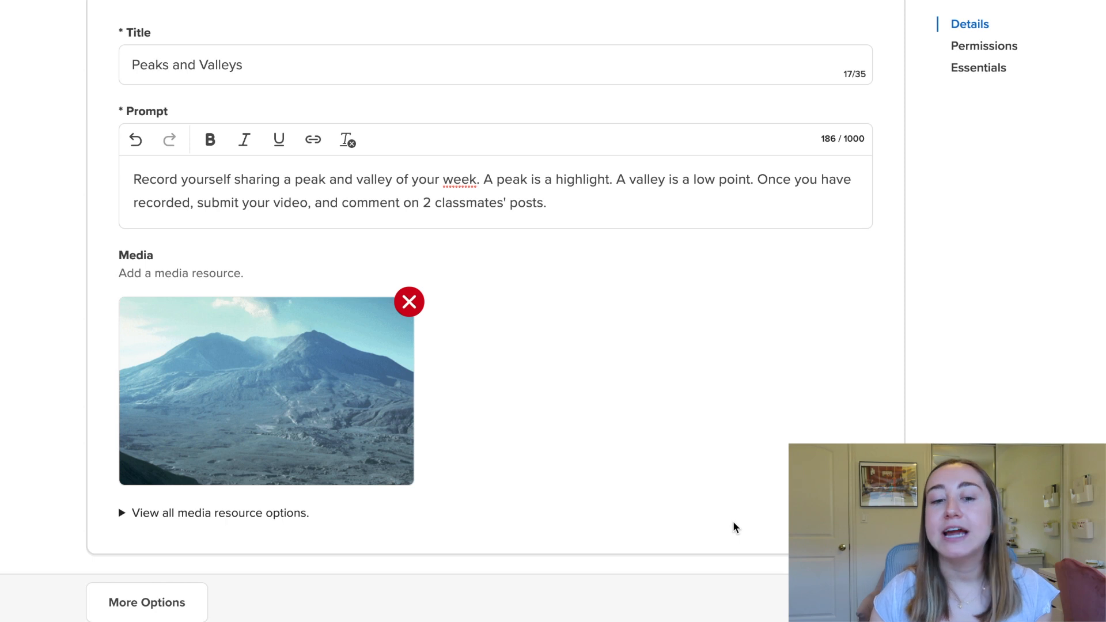
Turn on topic moderation and set the comments on video responses to None
scroll(735, 527, "down", 5)
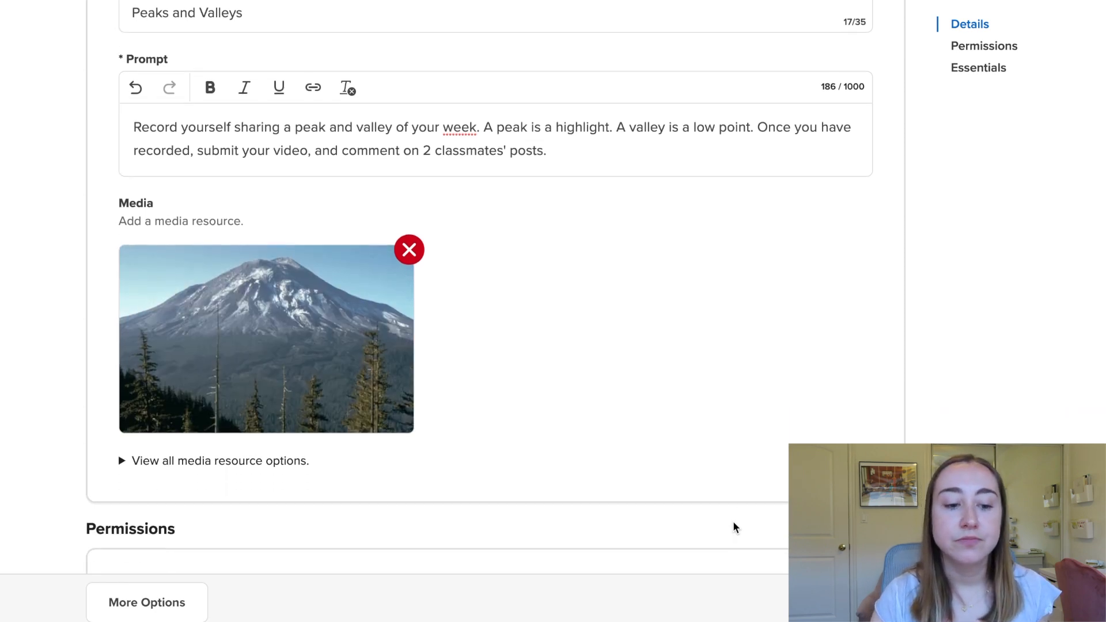
scroll(734, 527, "down", 1)
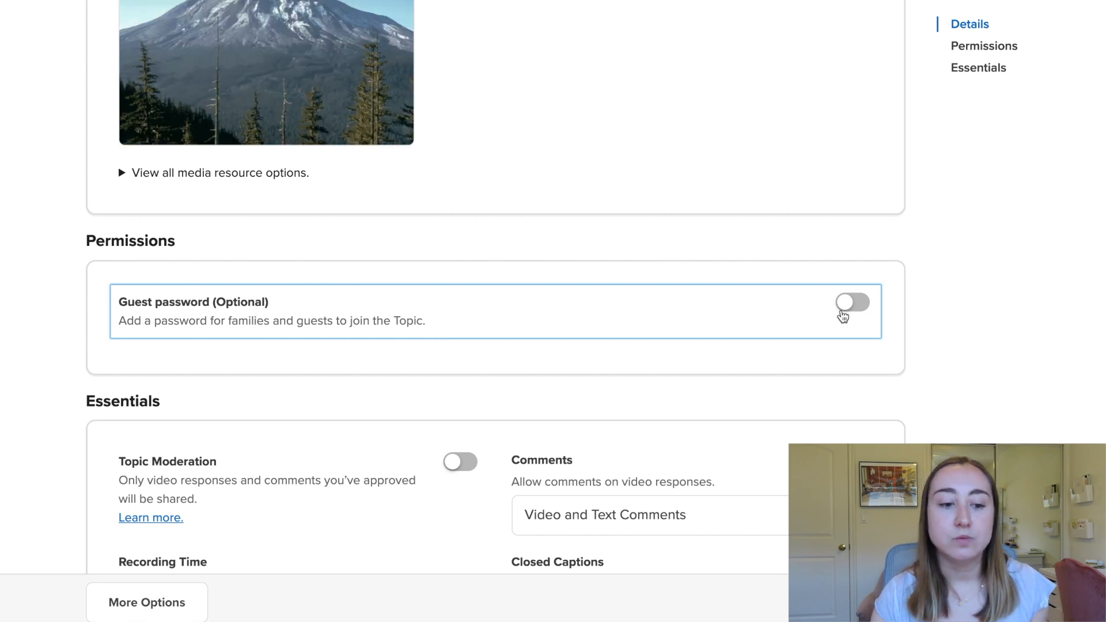
scroll(842, 315, "down", 4)
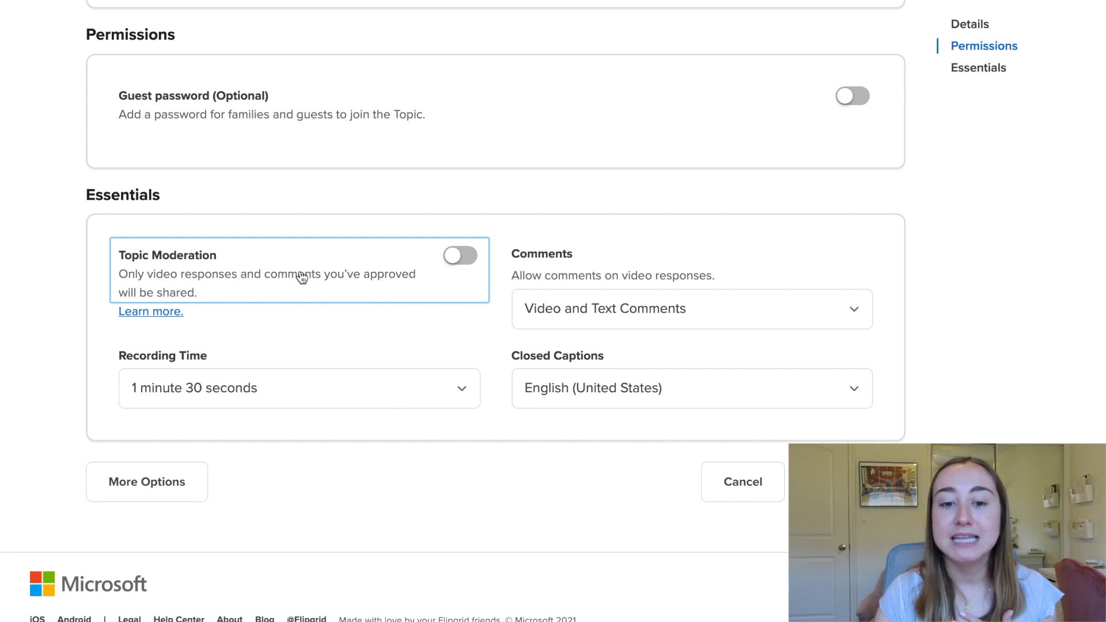
left_click(460, 257)
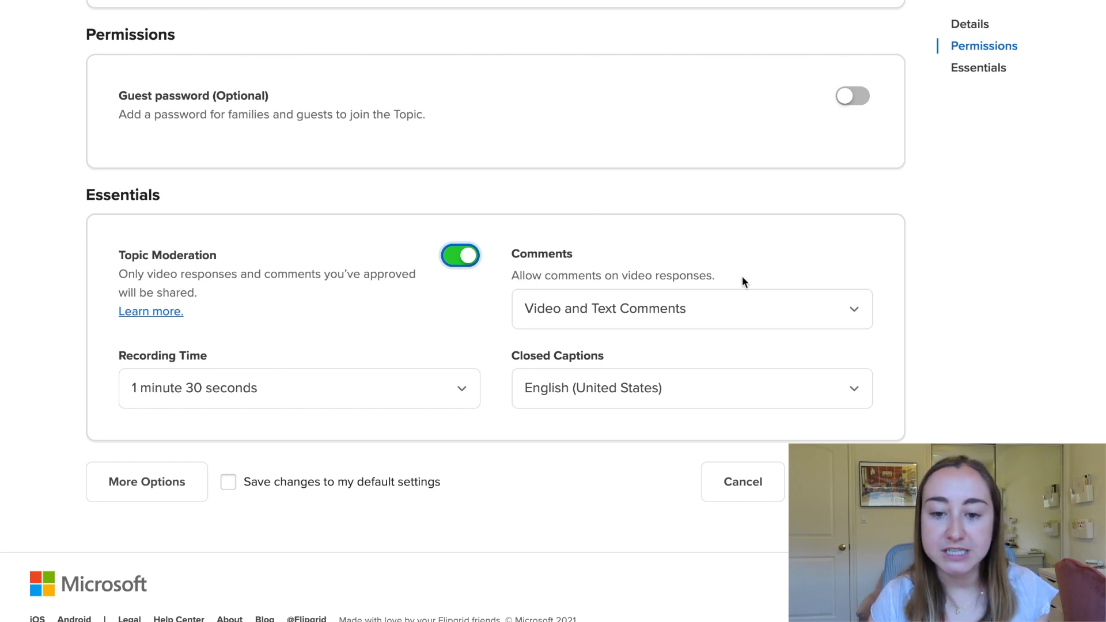
left_click(715, 323)
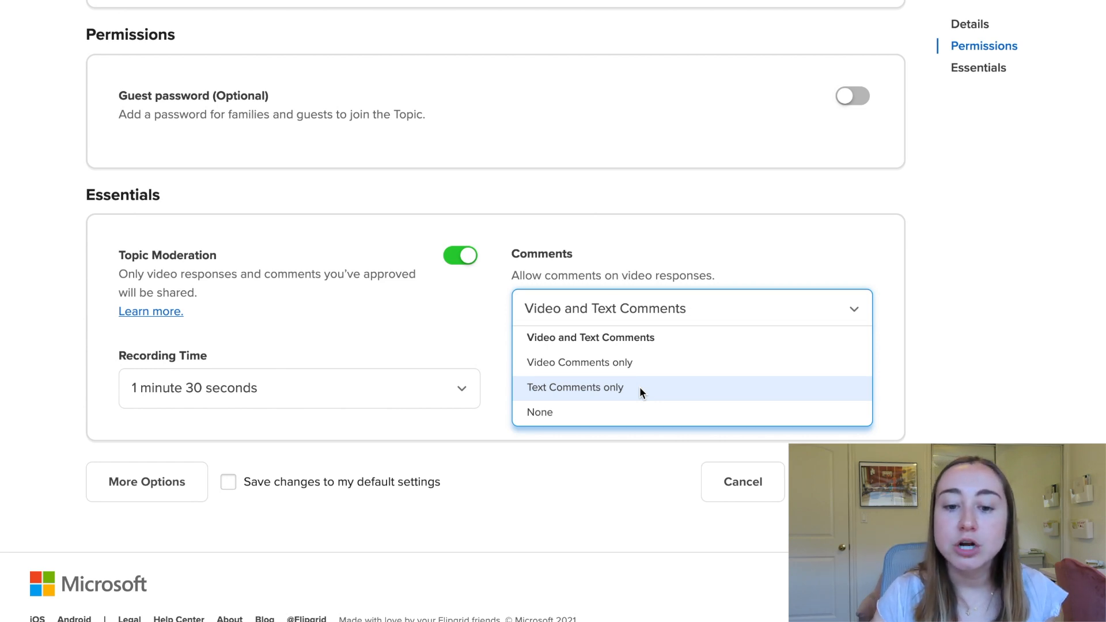
left_click(584, 413)
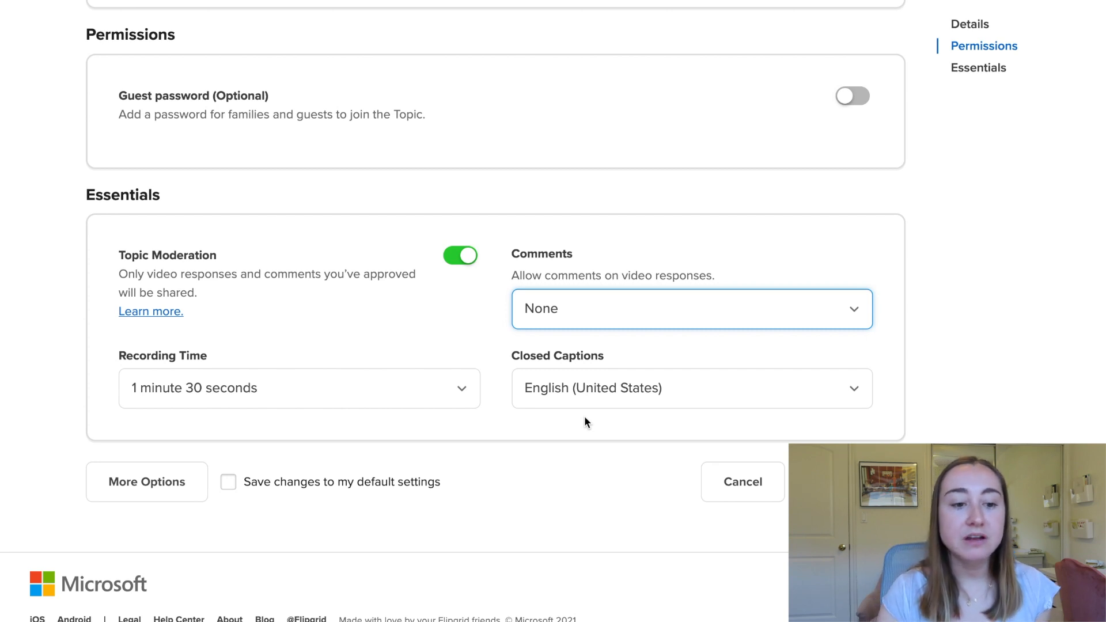
Set the recording time to 45 seconds and choose English (United States) for closed captions
left_click(258, 389)
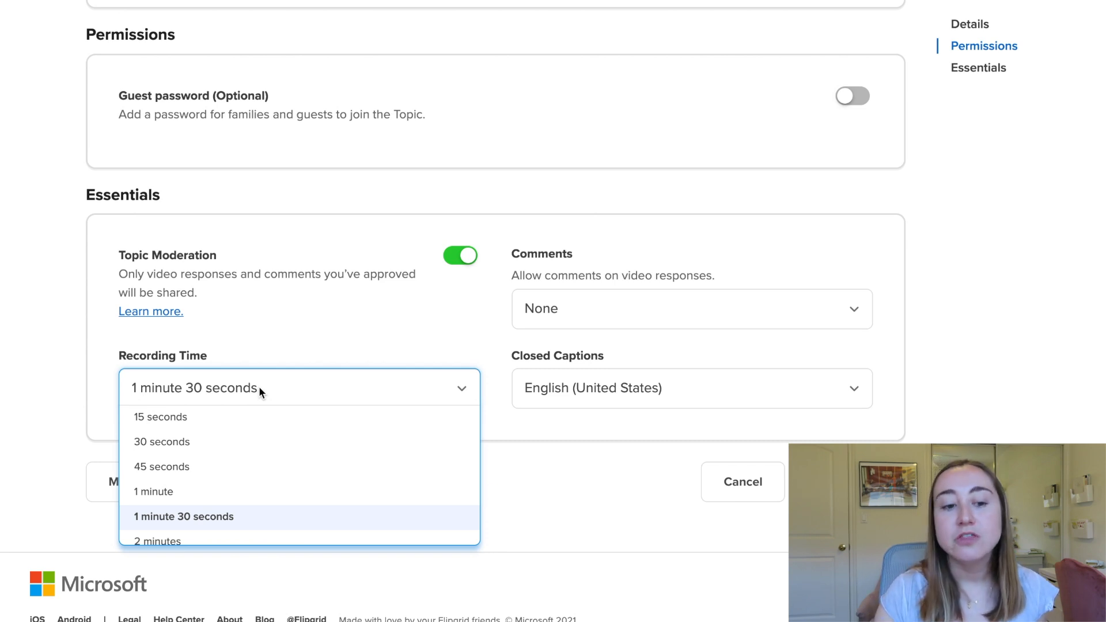
scroll(254, 420, "down", 3)
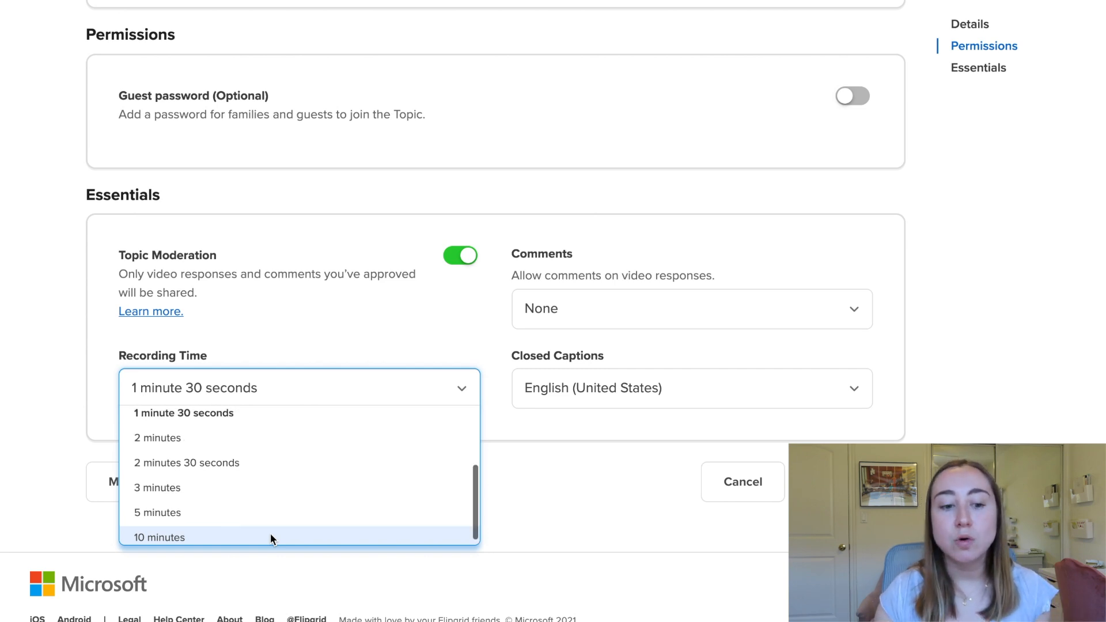
scroll(271, 533, "up", 5)
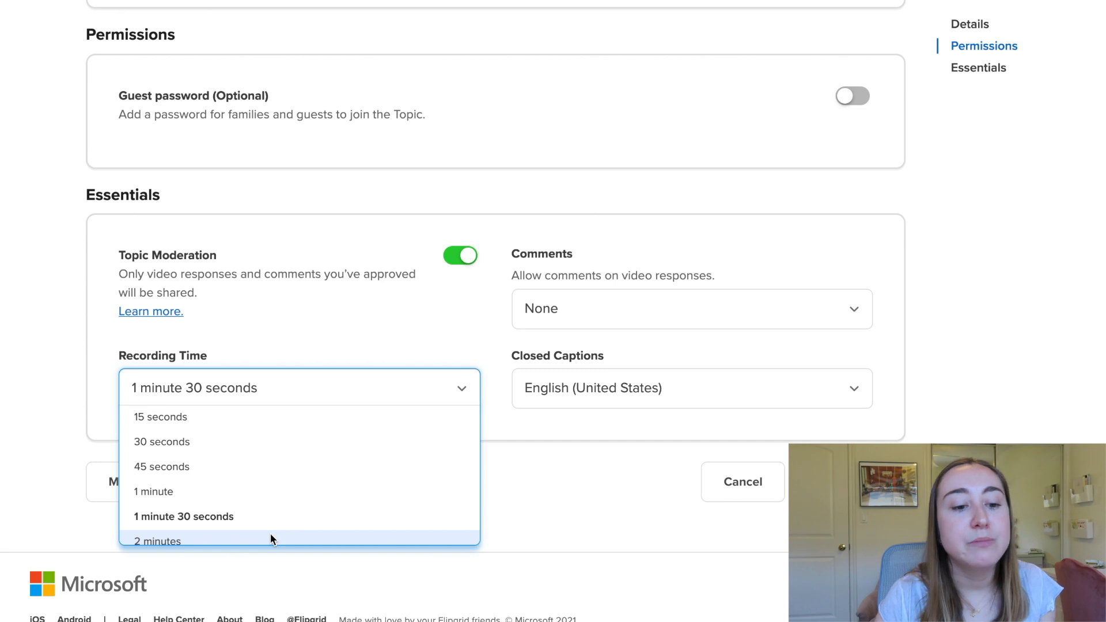
left_click(198, 471)
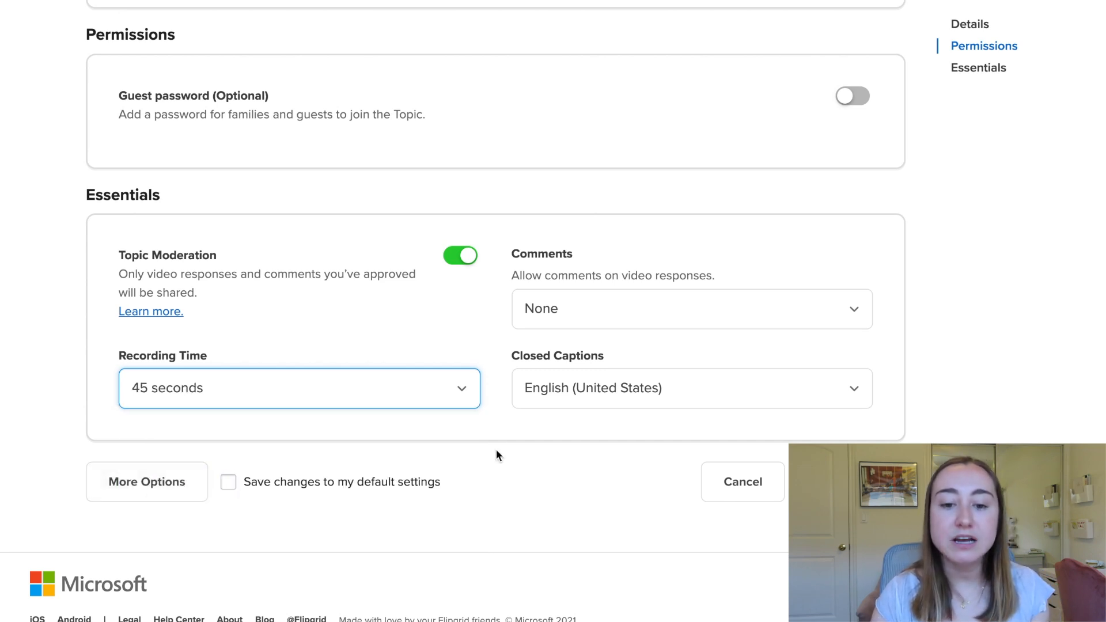
left_click(817, 382)
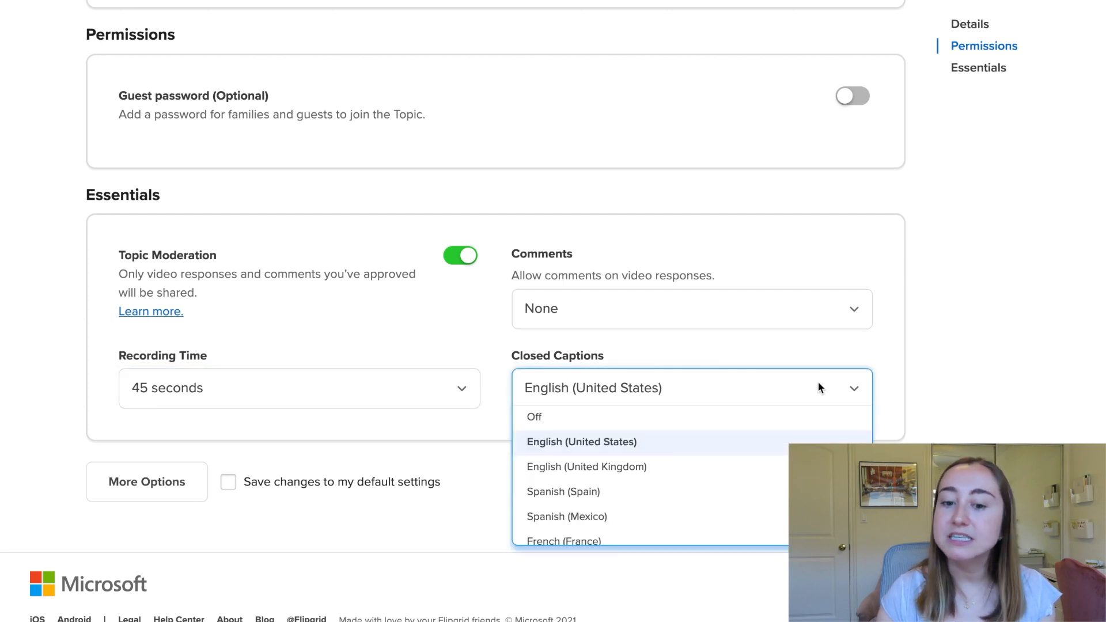
left_click(572, 443)
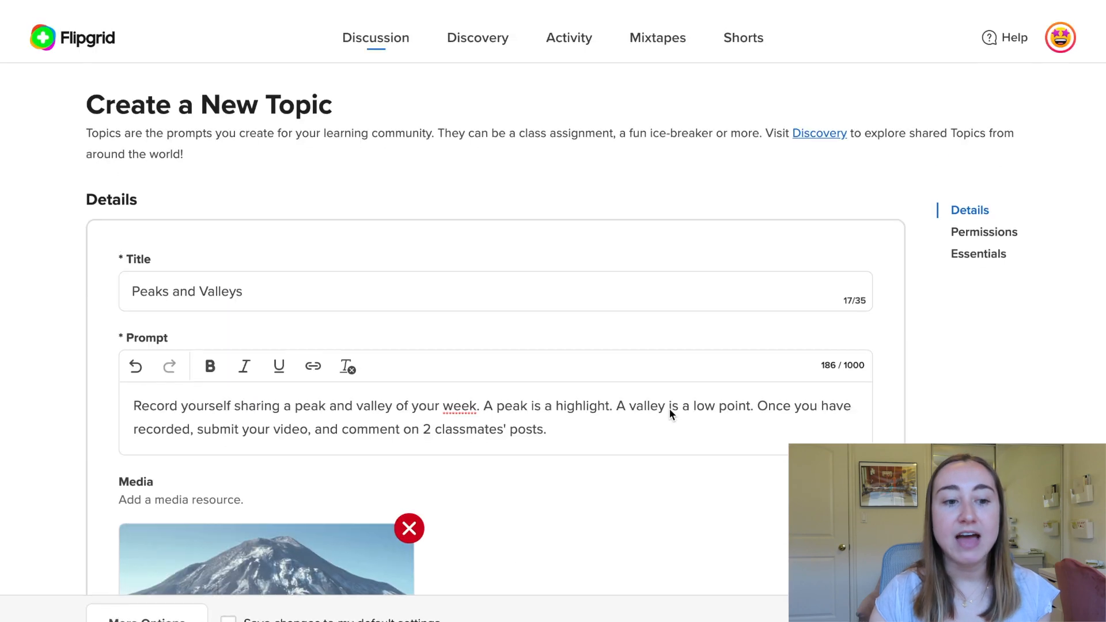
Review the new topic's title, prompt, media, permissions and essential settings
scroll(668, 407, "down", 3)
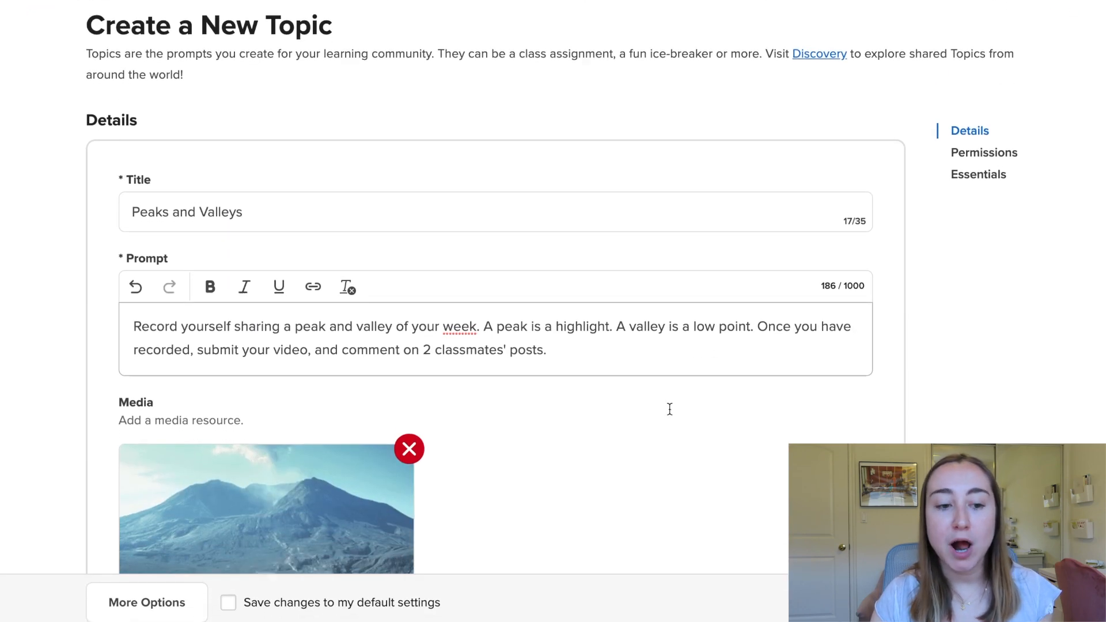
scroll(669, 410, "down", 6)
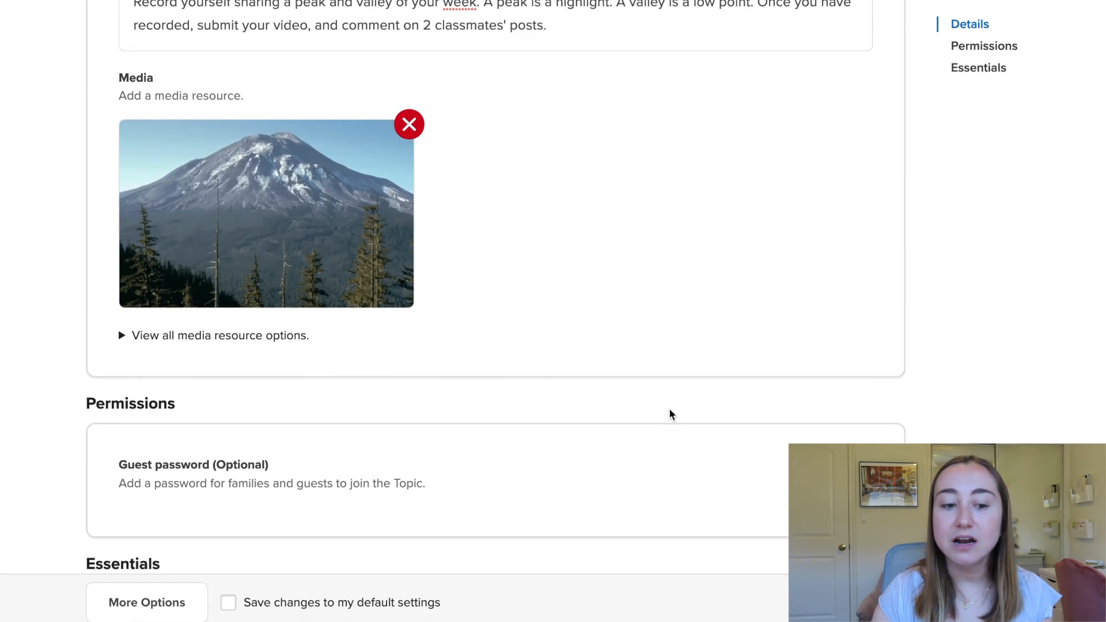
scroll(670, 410, "down", 3)
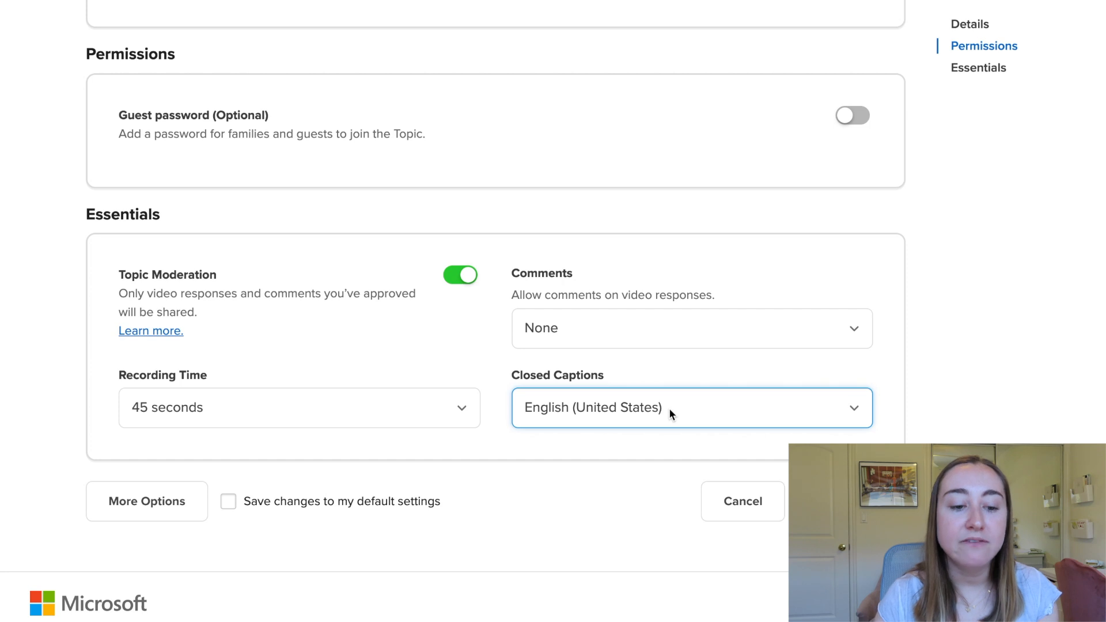
Expand the topic's additional options and review the attachments, status, notifications, video response and feedback settings
left_click(141, 512)
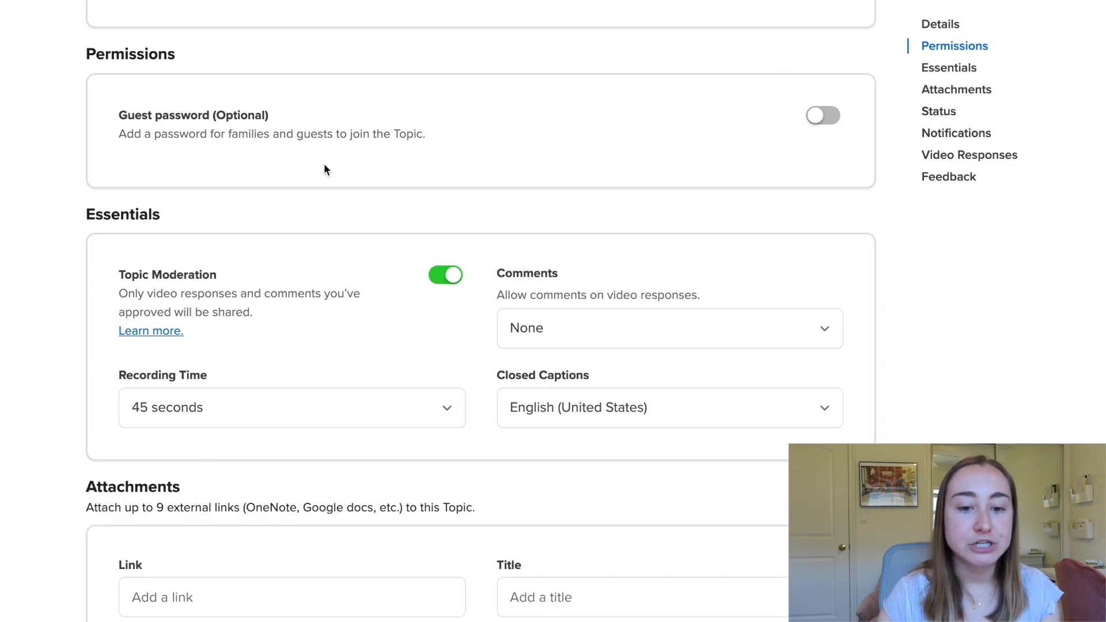
scroll(323, 163, "down", 12)
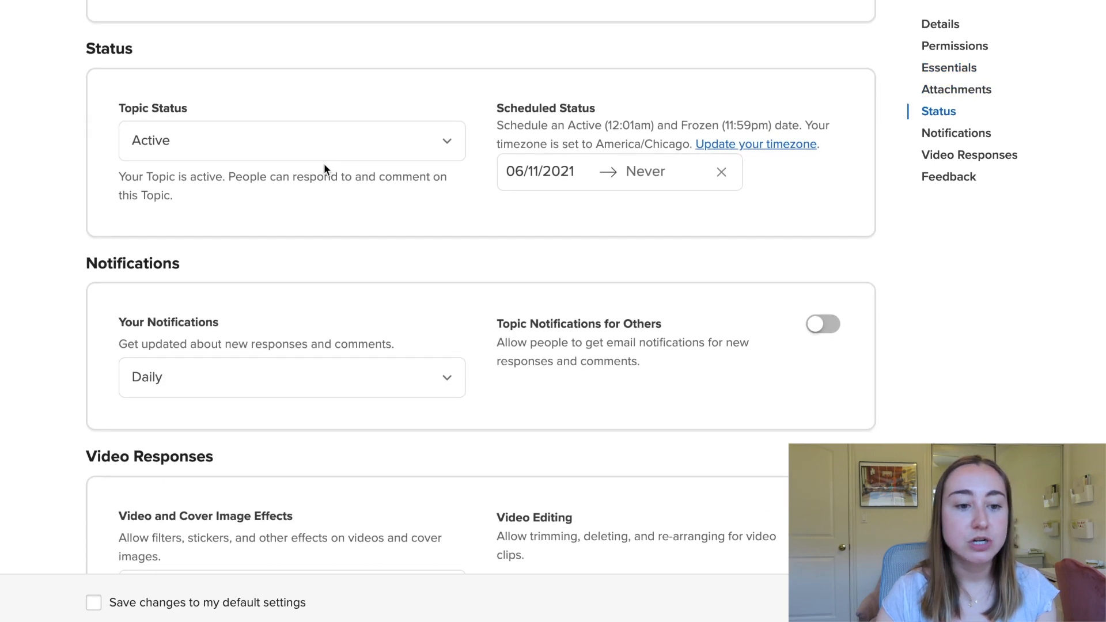
scroll(324, 163, "down", 5)
scroll(324, 167, "down", 4)
scroll(324, 165, "up", 20)
scroll(324, 165, "up", 8)
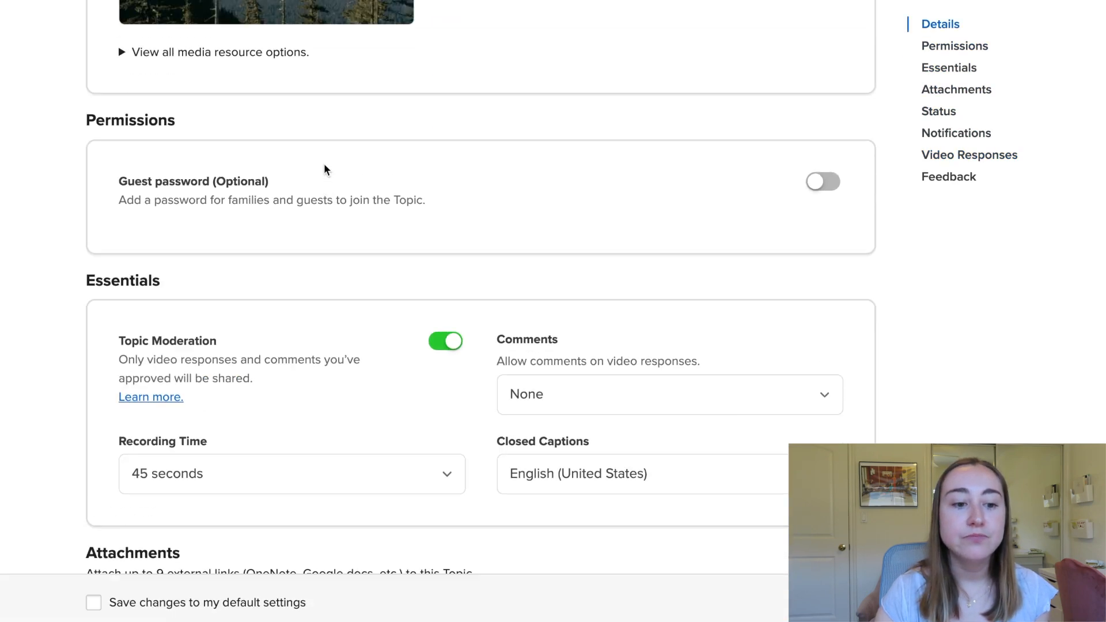
scroll(324, 167, "down", 10)
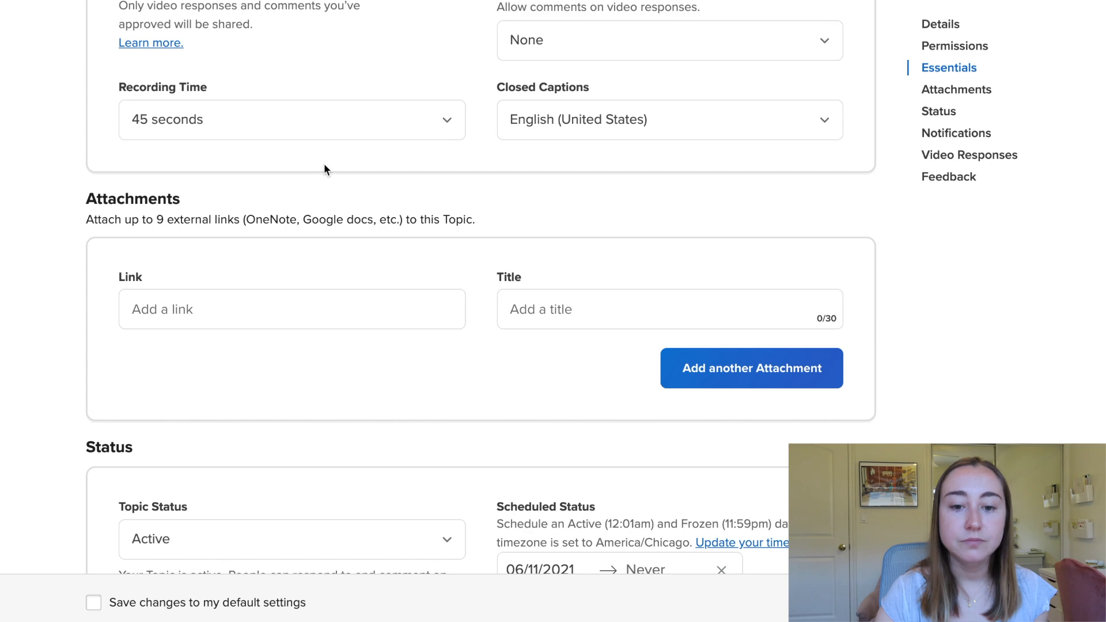
scroll(326, 169, "down", 12)
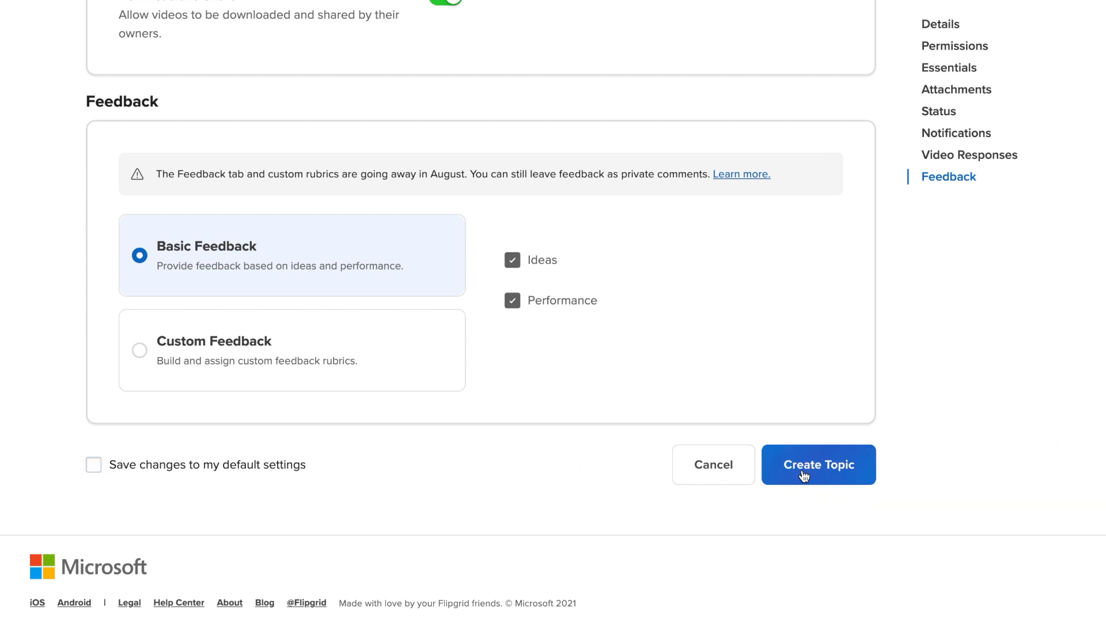
Create the Peaks and Valleys topic with the chosen settings and dismiss its sharing dialog
left_click(851, 468)
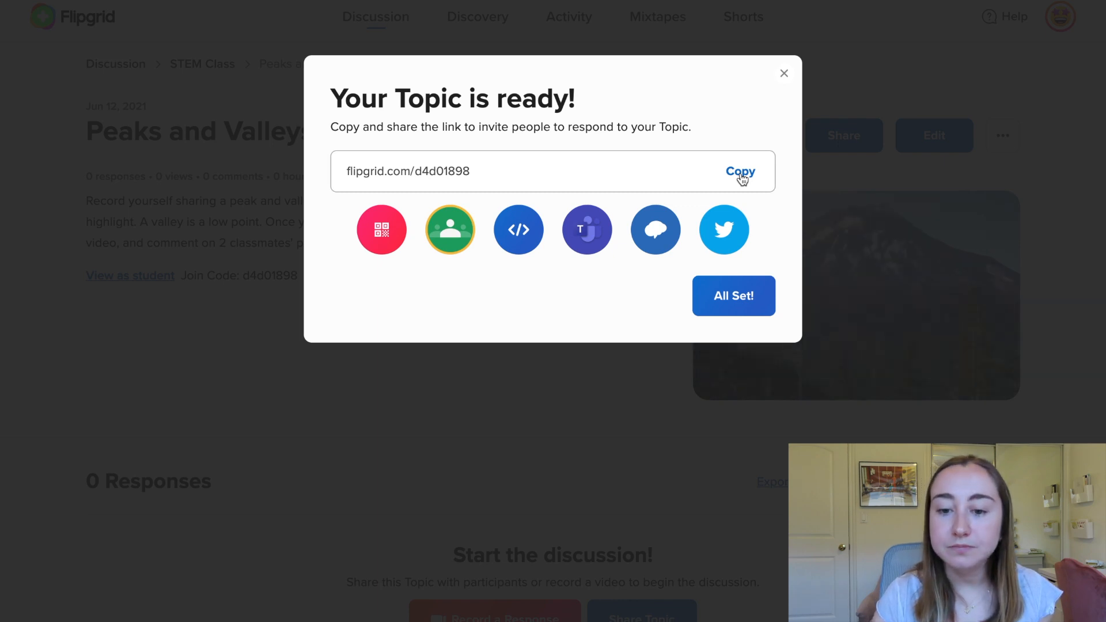
left_click(753, 298)
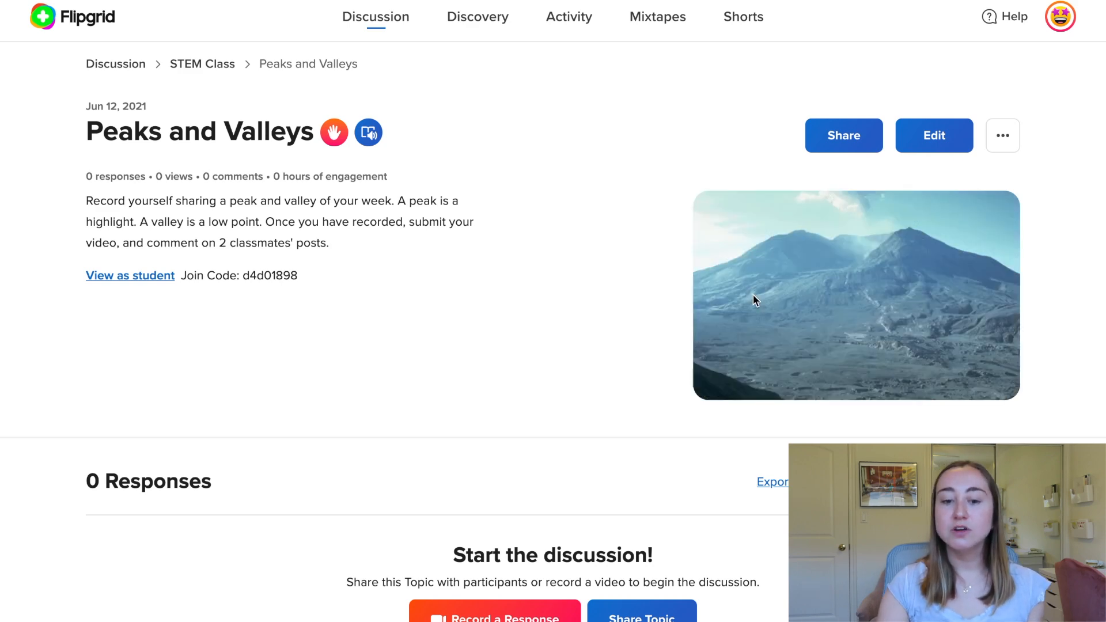
scroll(752, 295, "down", 3)
scroll(754, 295, "down", 1)
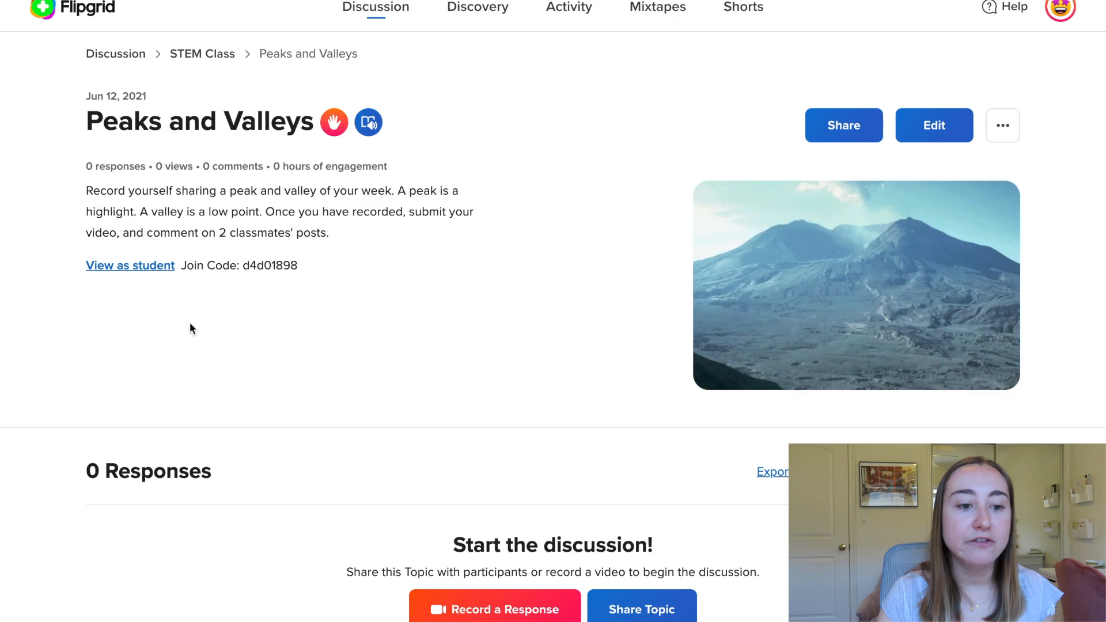
Open the Peaks and Valleys topic in student view and sign in with the student username
left_click(157, 271)
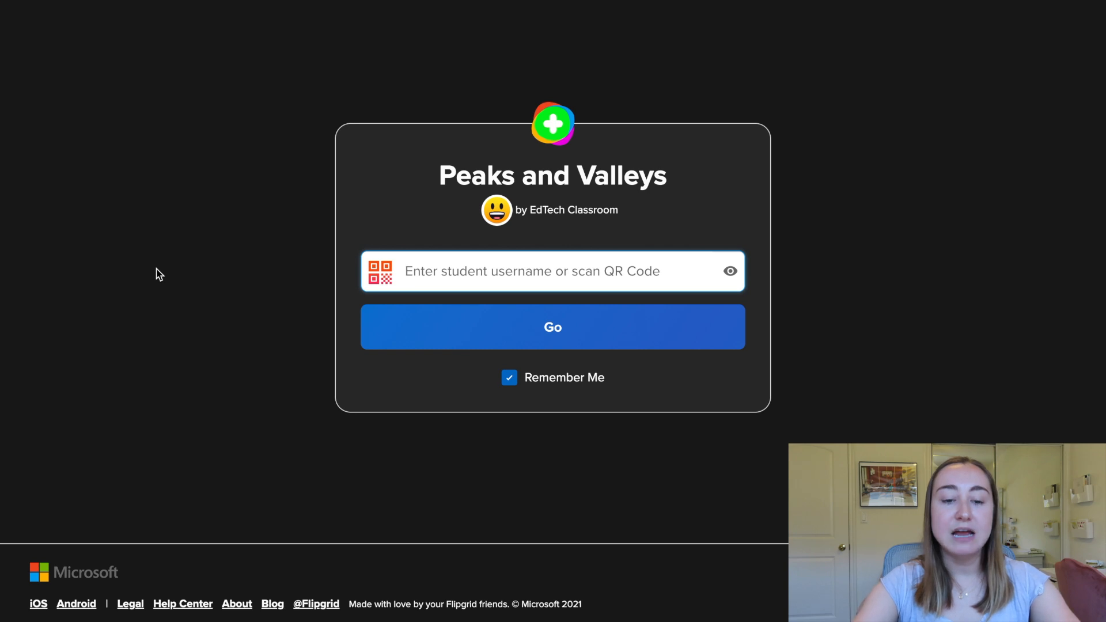
type("•••••••")
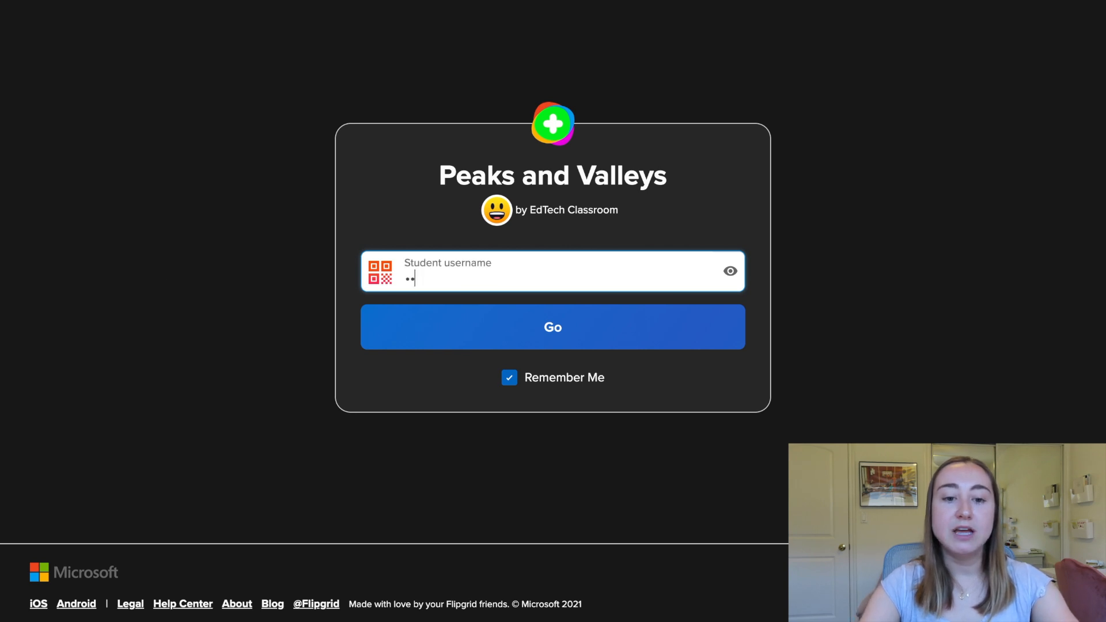
left_click(377, 346)
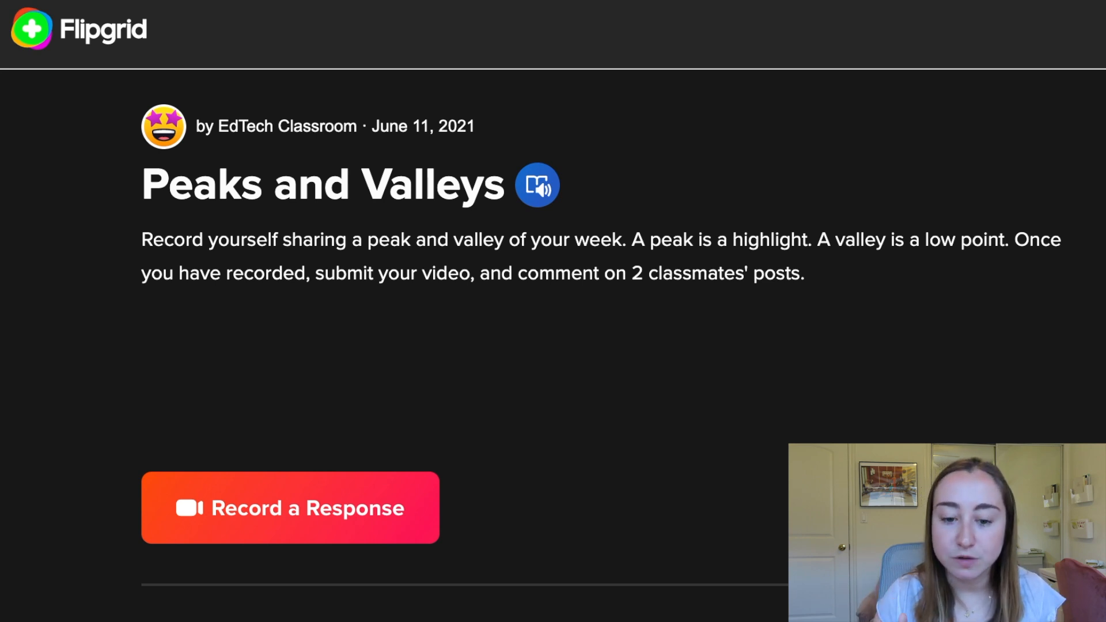
Start a video response to the topic and allow access to the microphone and camera
scroll(592, 351, "down", 5)
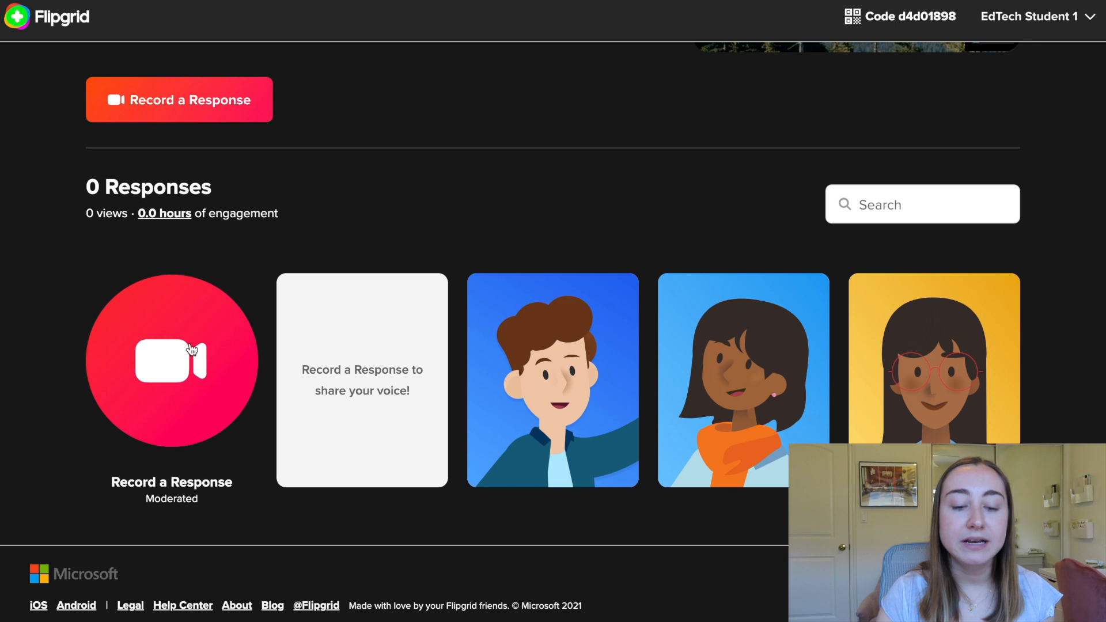
left_click(185, 387)
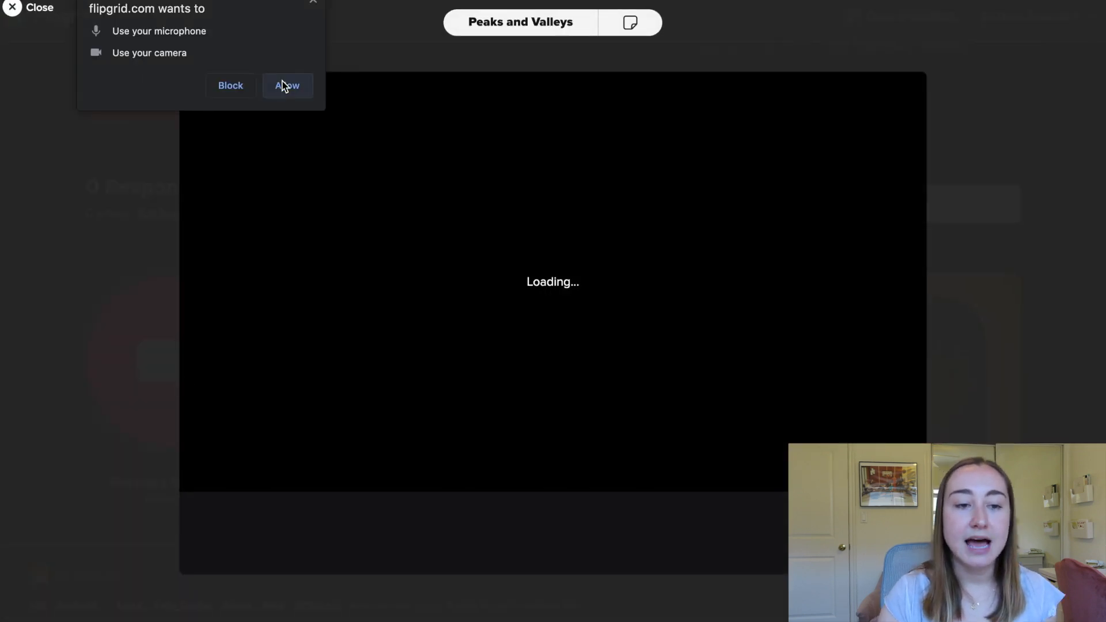
left_click(286, 85)
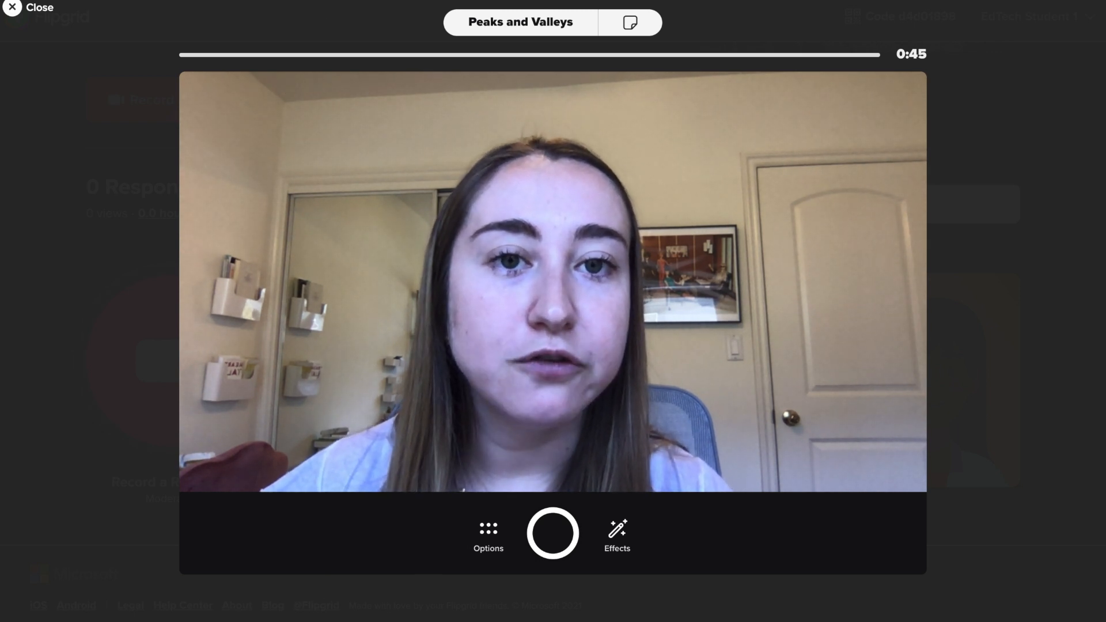
Add a sticky note reading "Peak = summertime" and, on a second line, "Valley = i am going to miss my class"
left_click(630, 30)
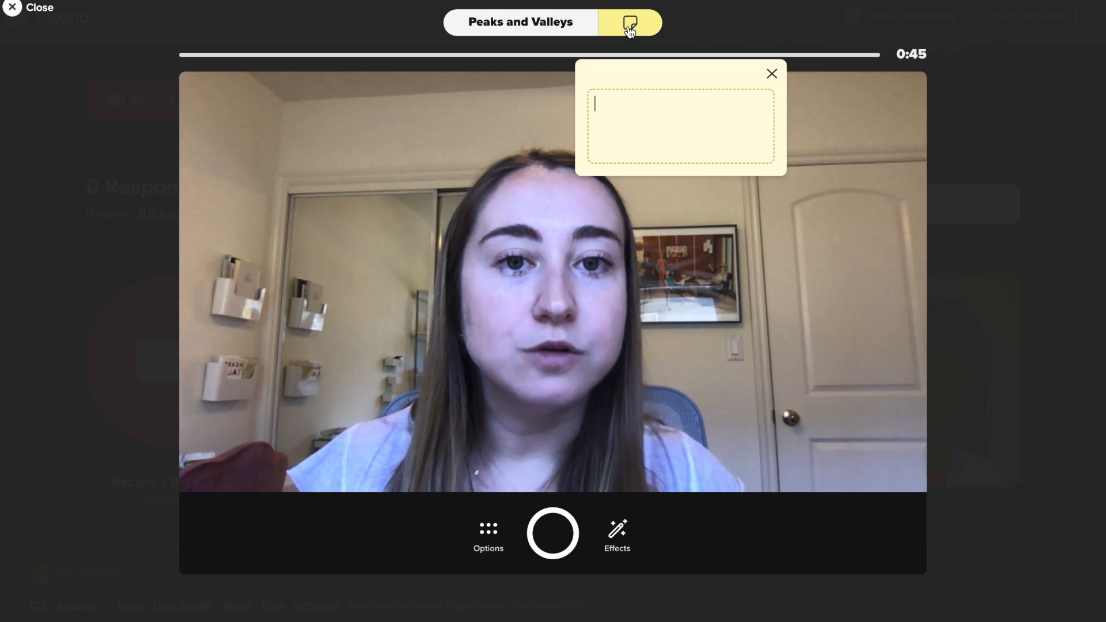
type("Peak")
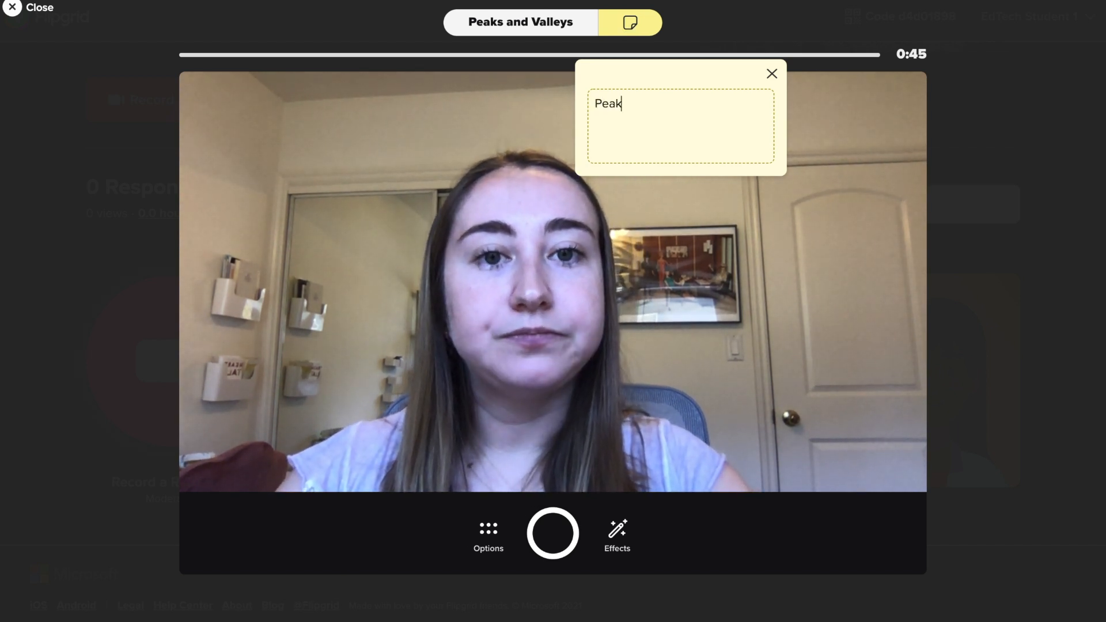
type(" =")
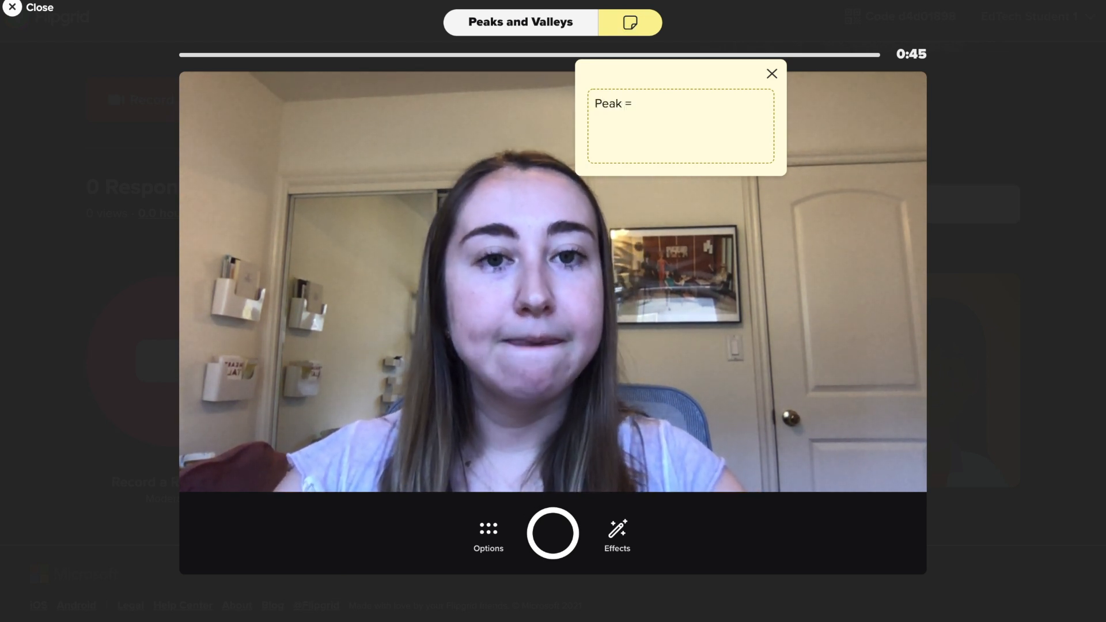
type(" summertime")
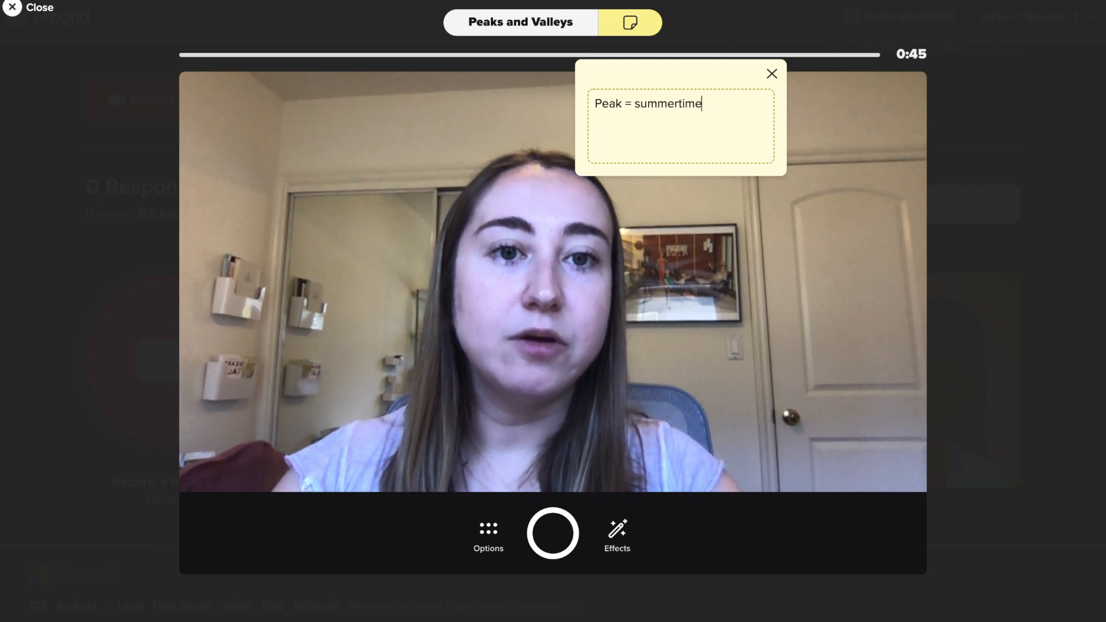
key("Return")
type("Valle")
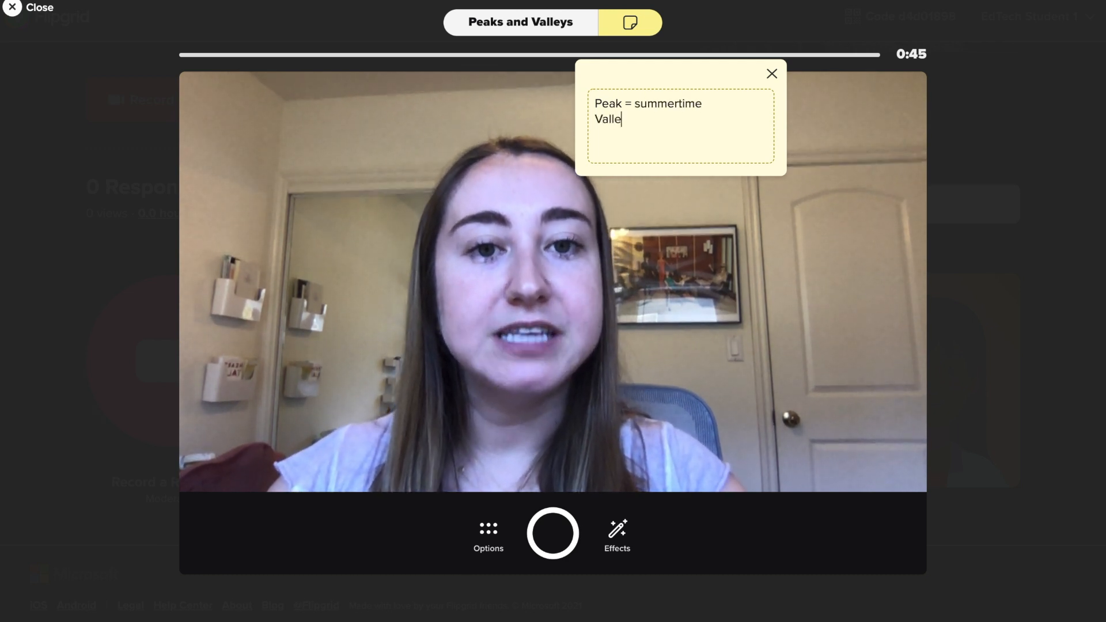
type("y = i")
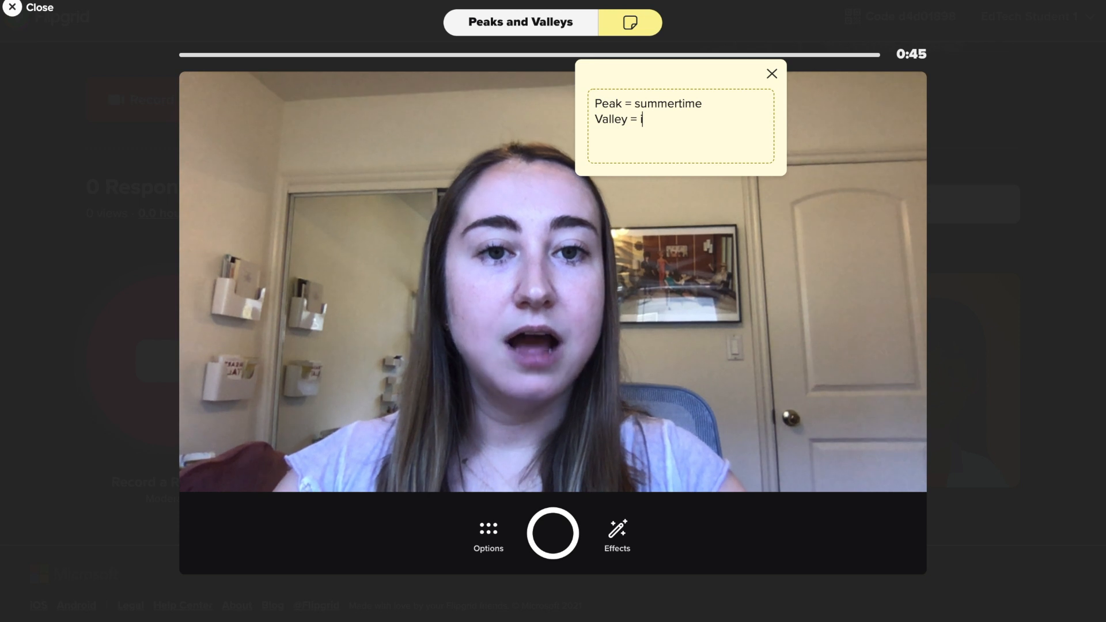
type("am g")
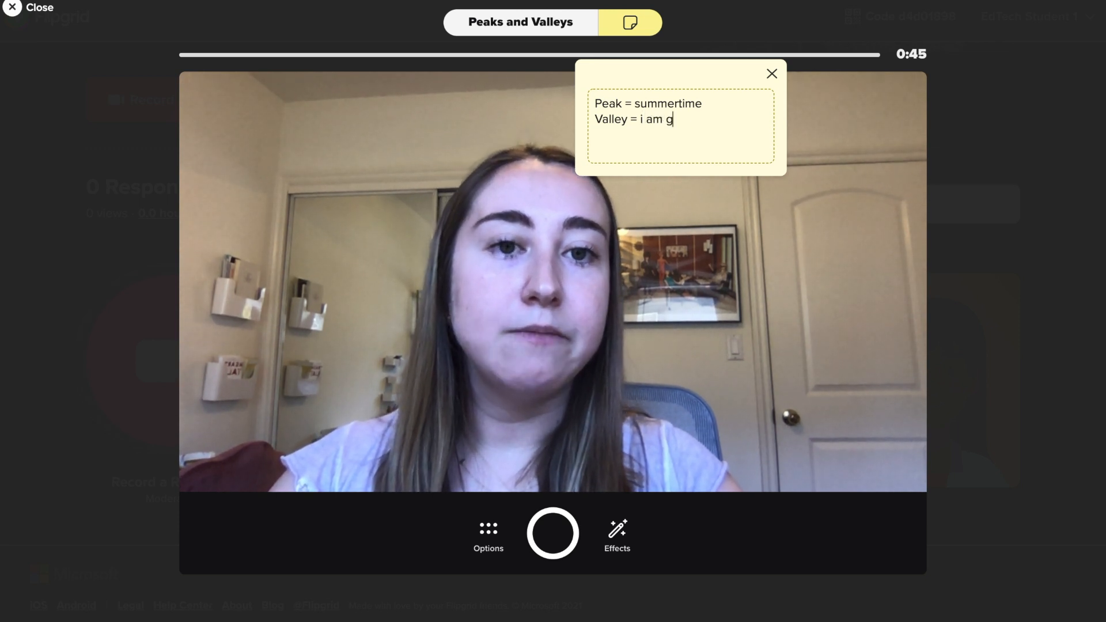
type("oing to miss my class")
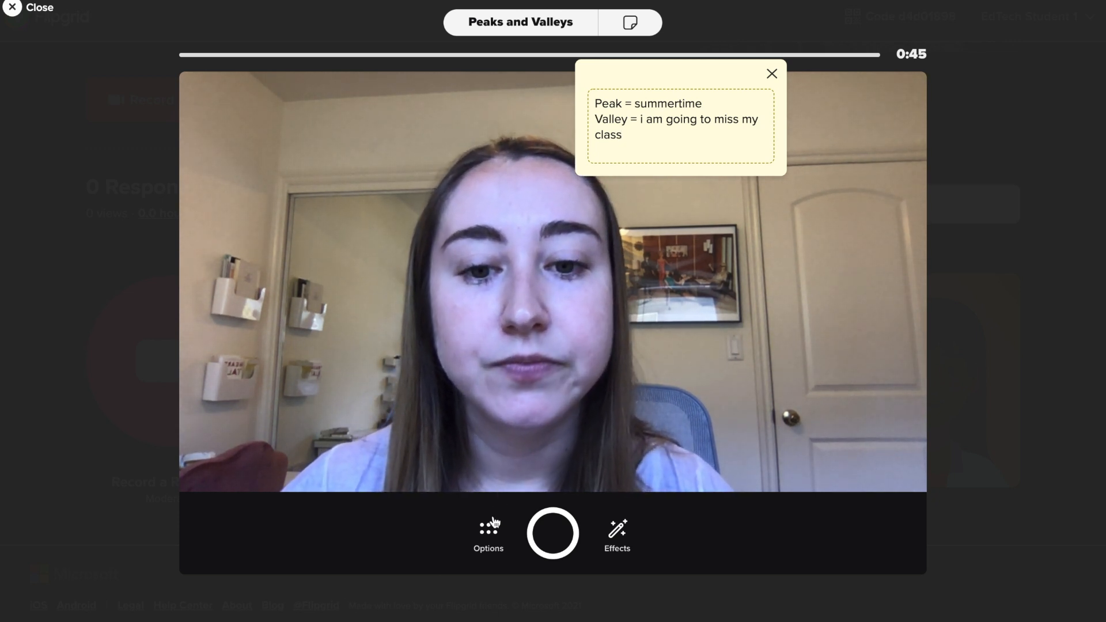
Try out the Mic only and Mirror video recording options and check the camera and microphone device settings
left_click(491, 530)
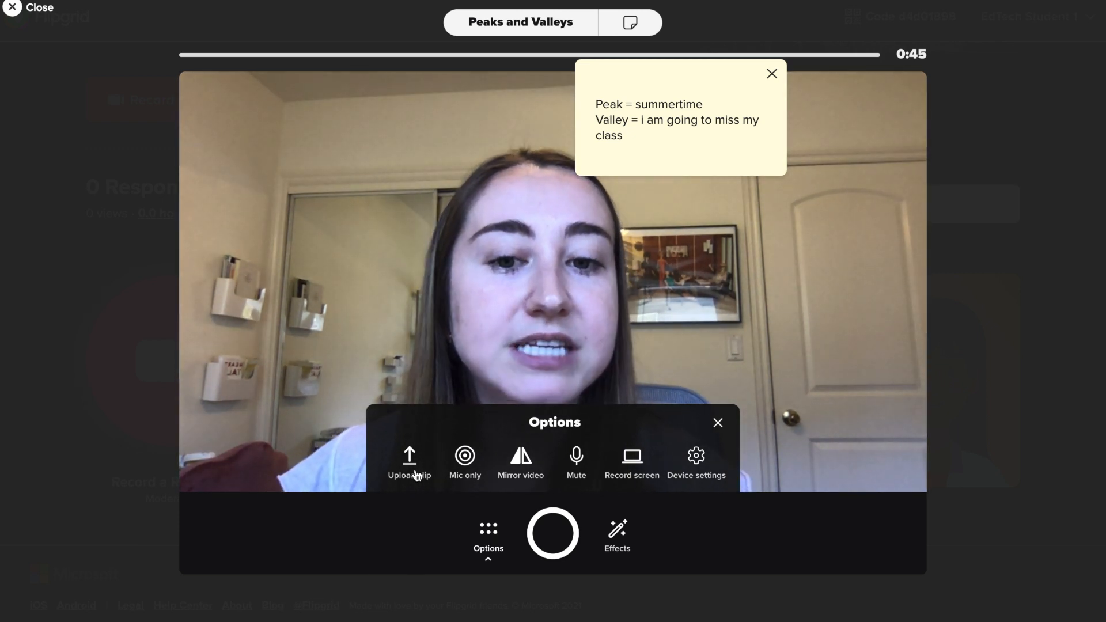
left_click(470, 458)
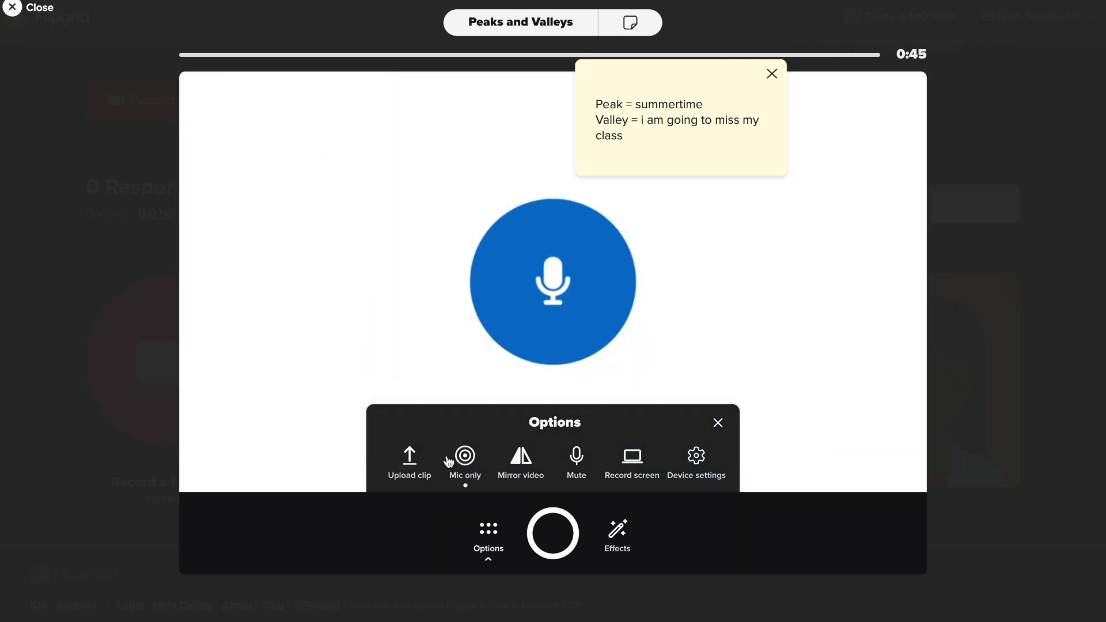
left_click(511, 461)
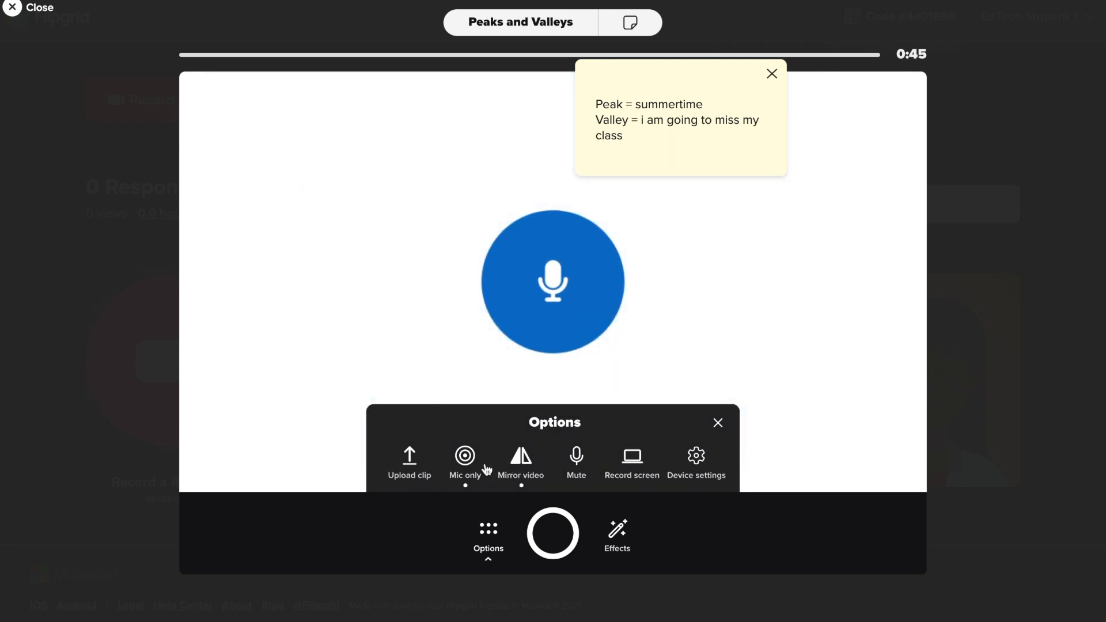
left_click(469, 469)
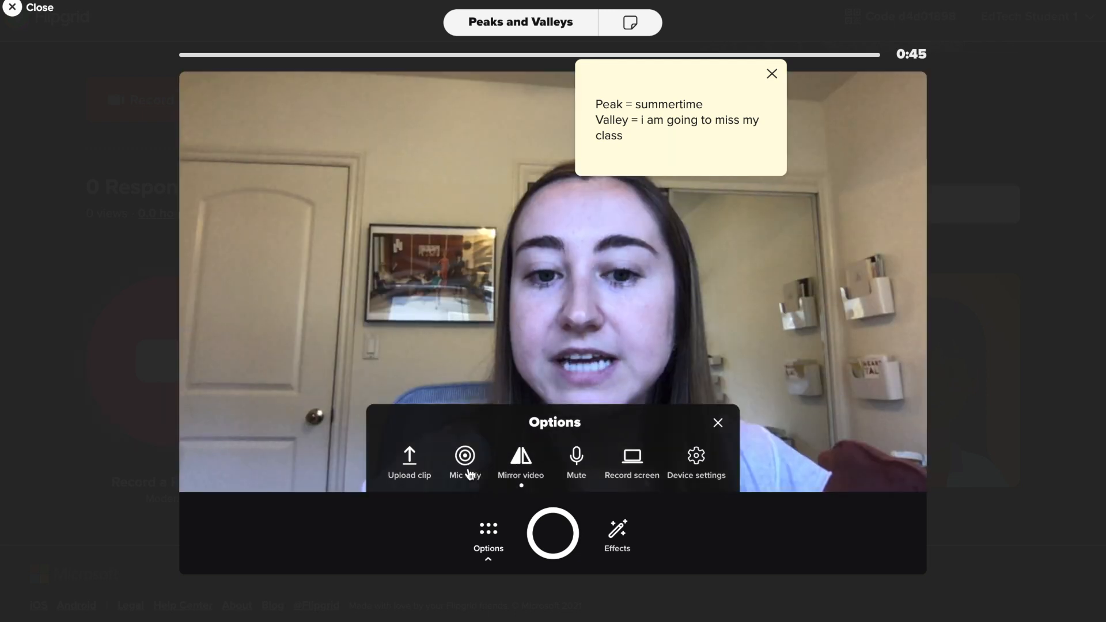
left_click(522, 476)
left_click(522, 477)
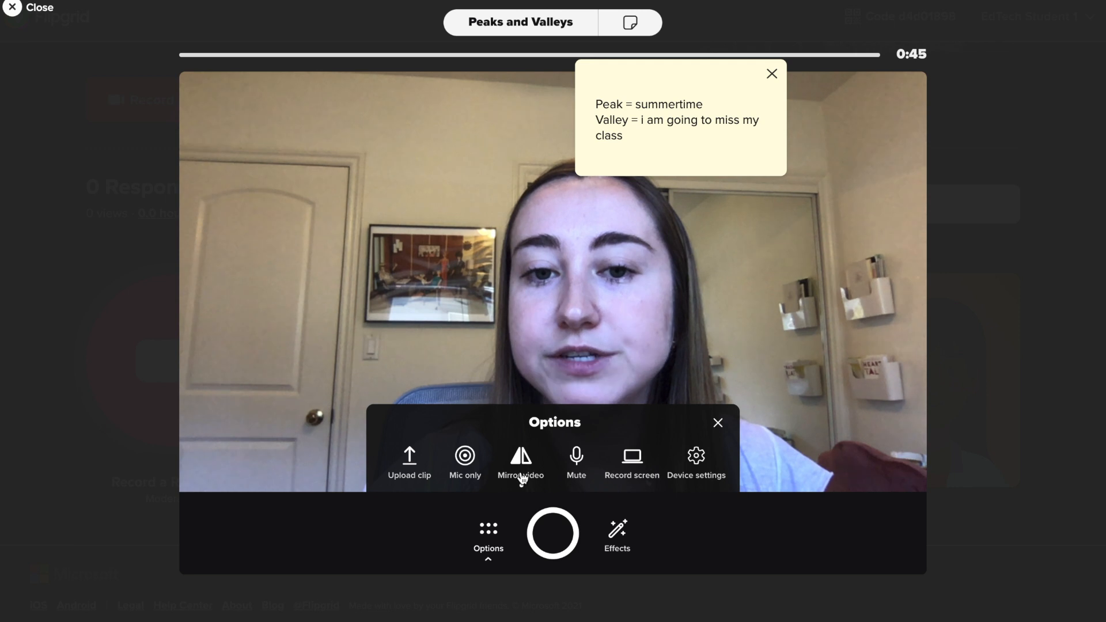
left_click(521, 478)
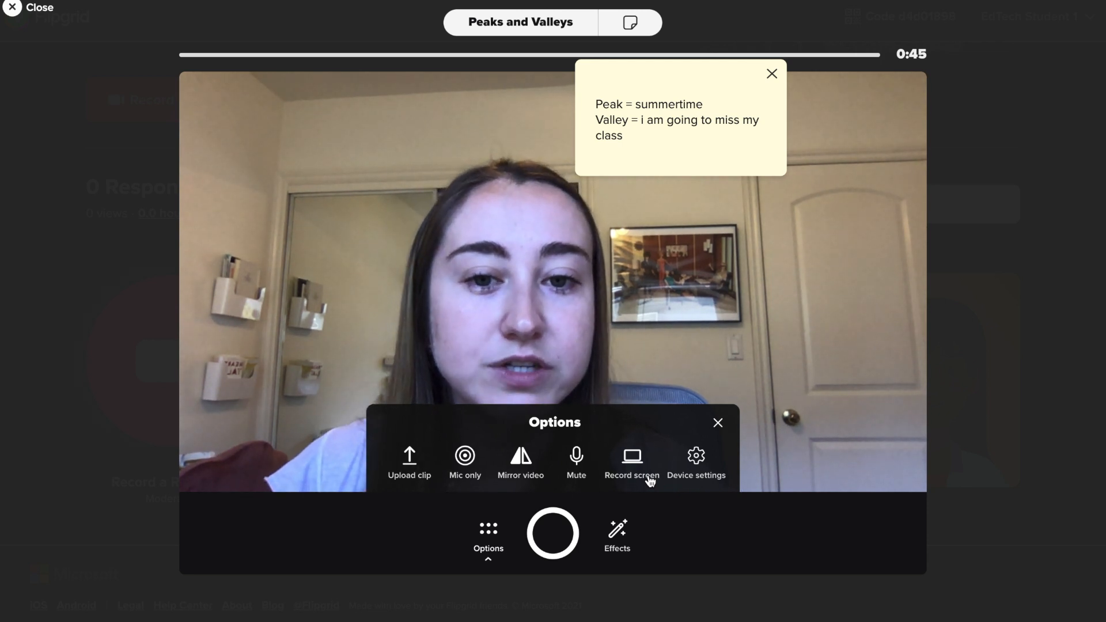
left_click(694, 460)
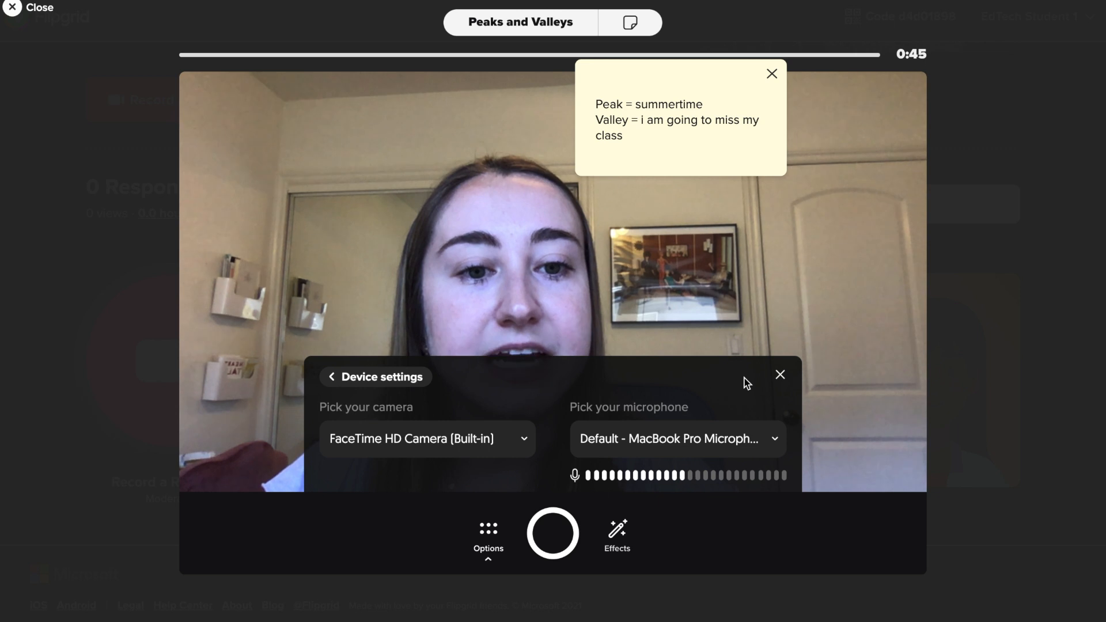
left_click(781, 375)
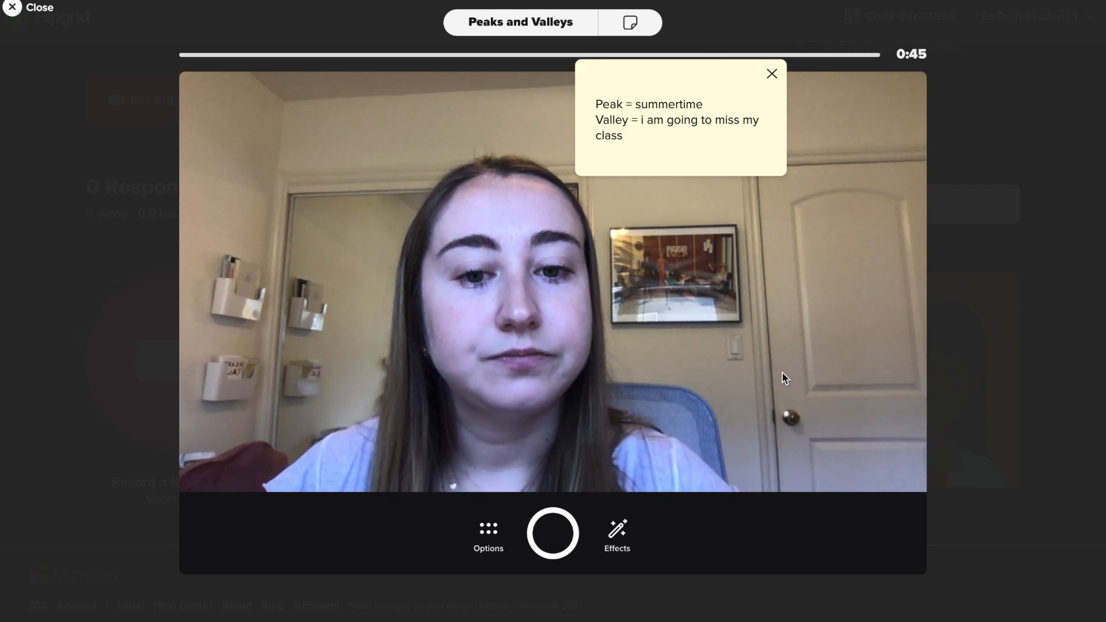
Preview several color filters on the camera video and apply the rainbow filter
left_click(612, 542)
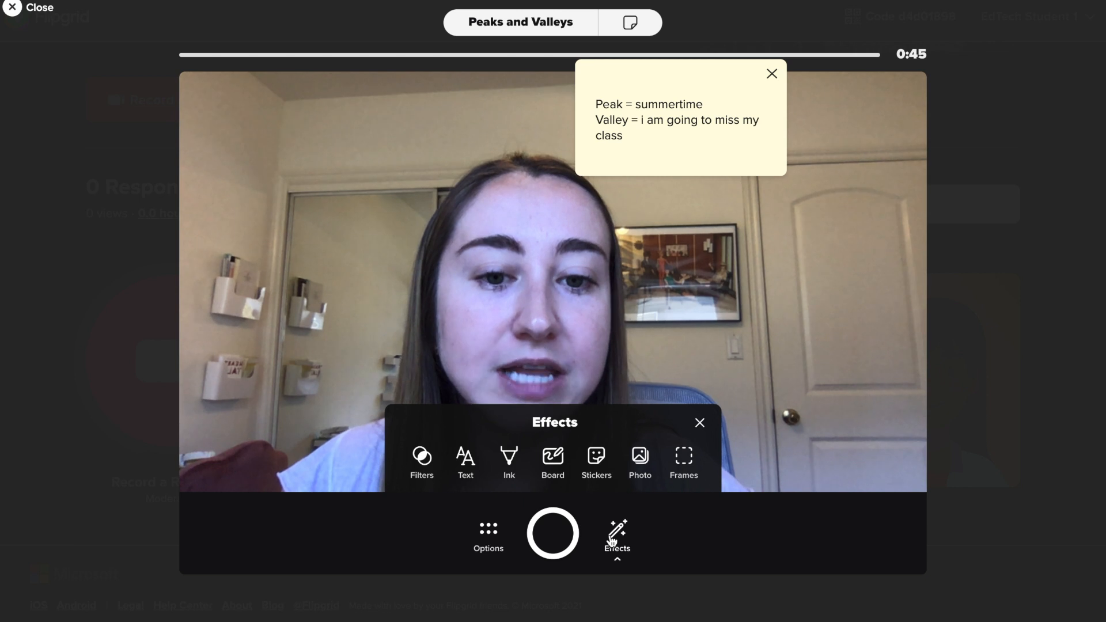
left_click(422, 455)
left_click(401, 464)
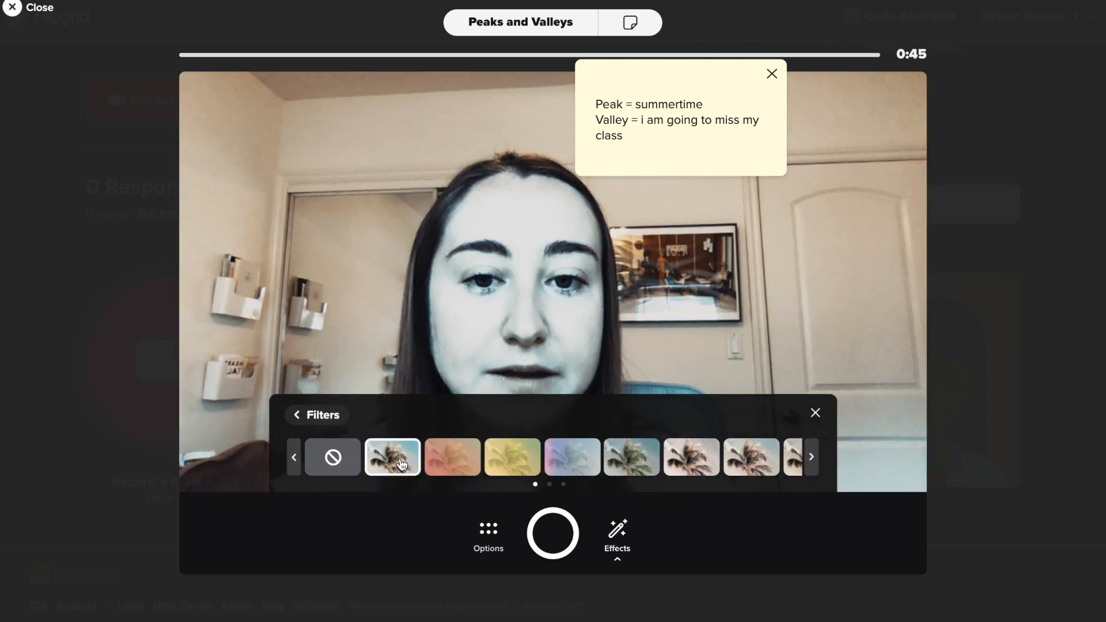
left_click(512, 458)
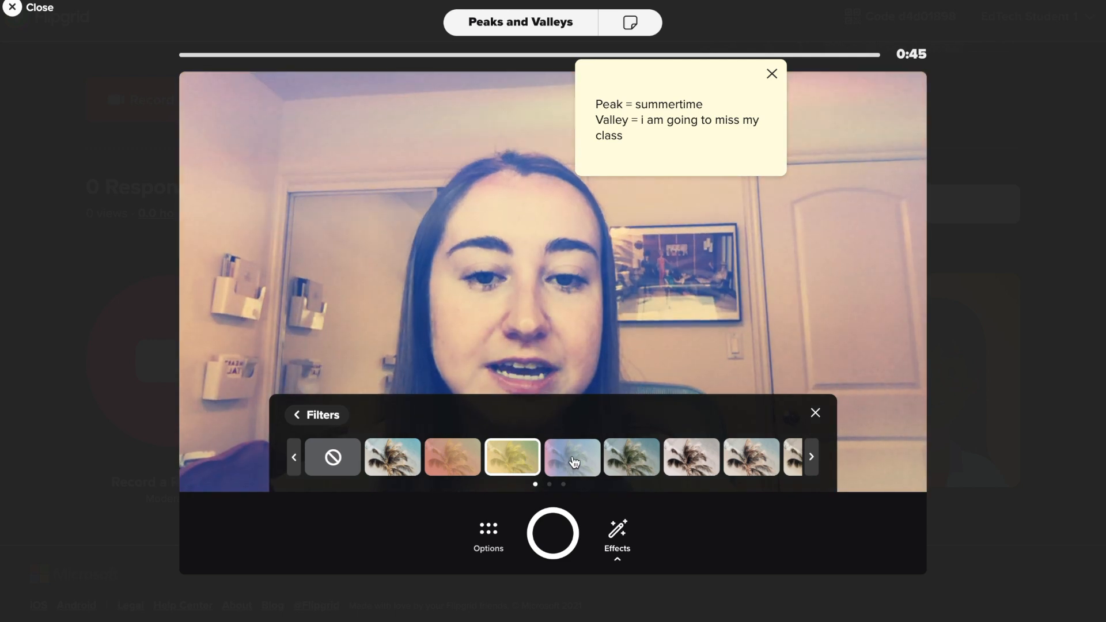
left_click(573, 459)
left_click(613, 461)
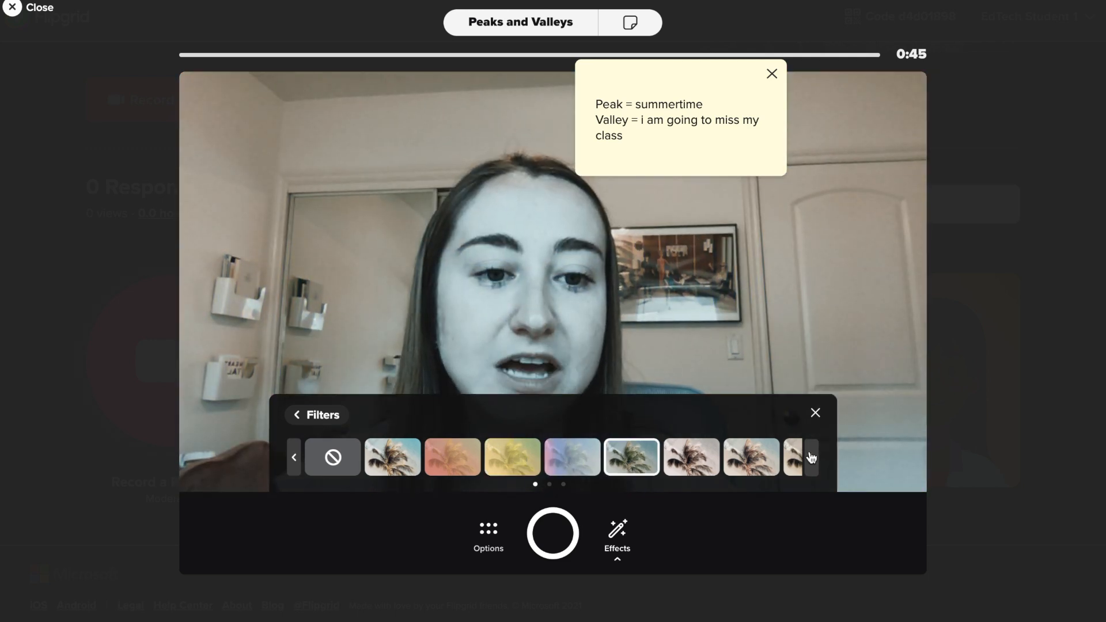
left_click(811, 457)
left_click(645, 460)
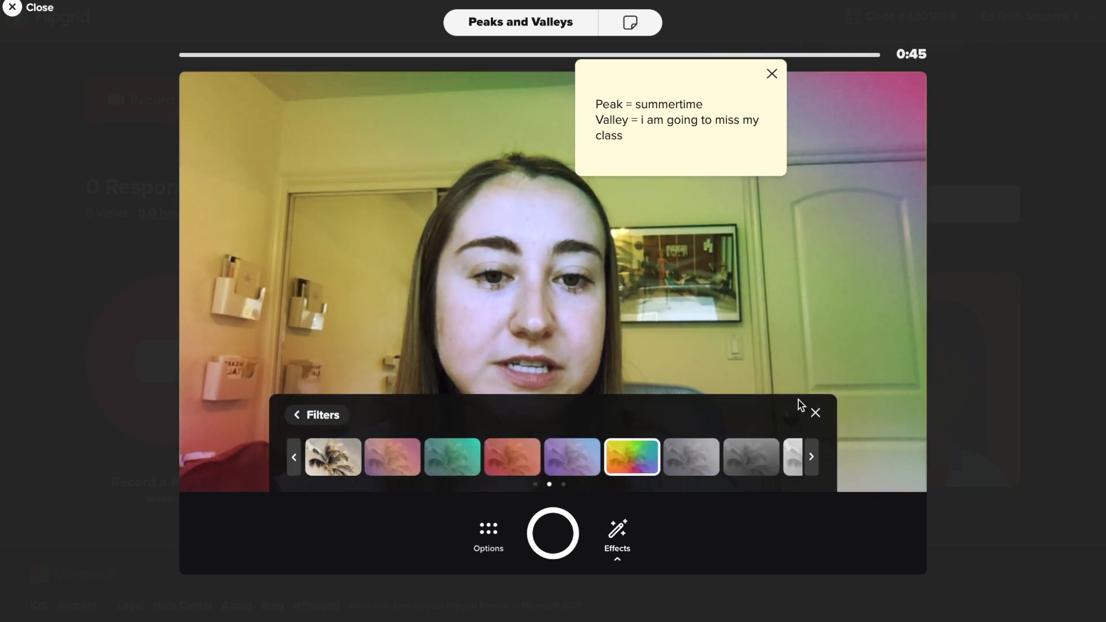
Add a Superpower-style text reading "My peak and valley!", shrink it and place it in the upper-left corner of the video
left_click(294, 413)
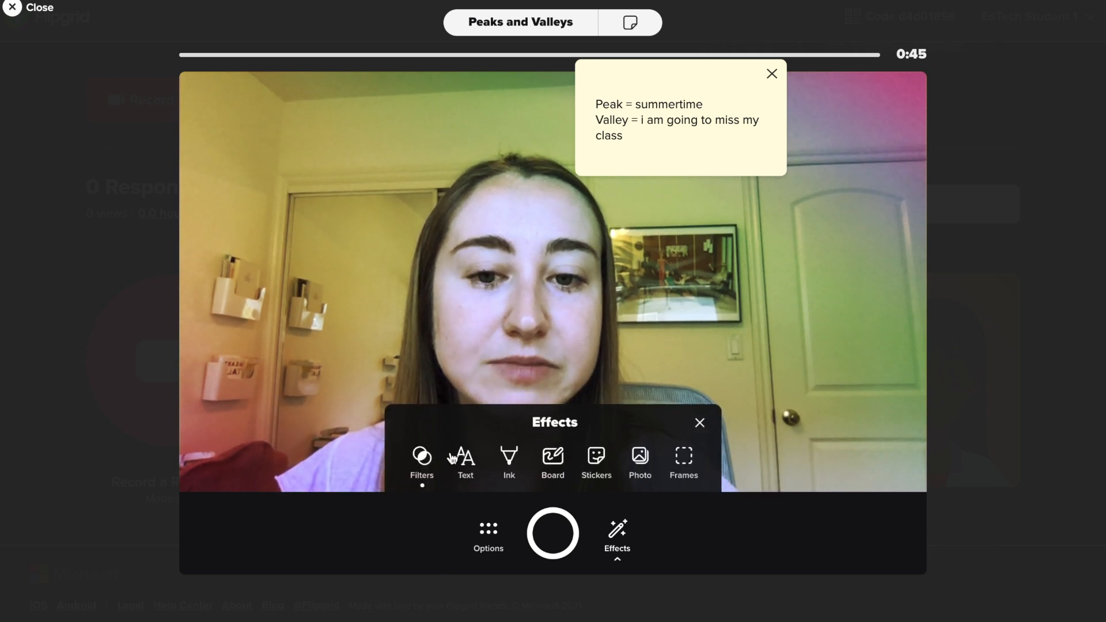
left_click(453, 459)
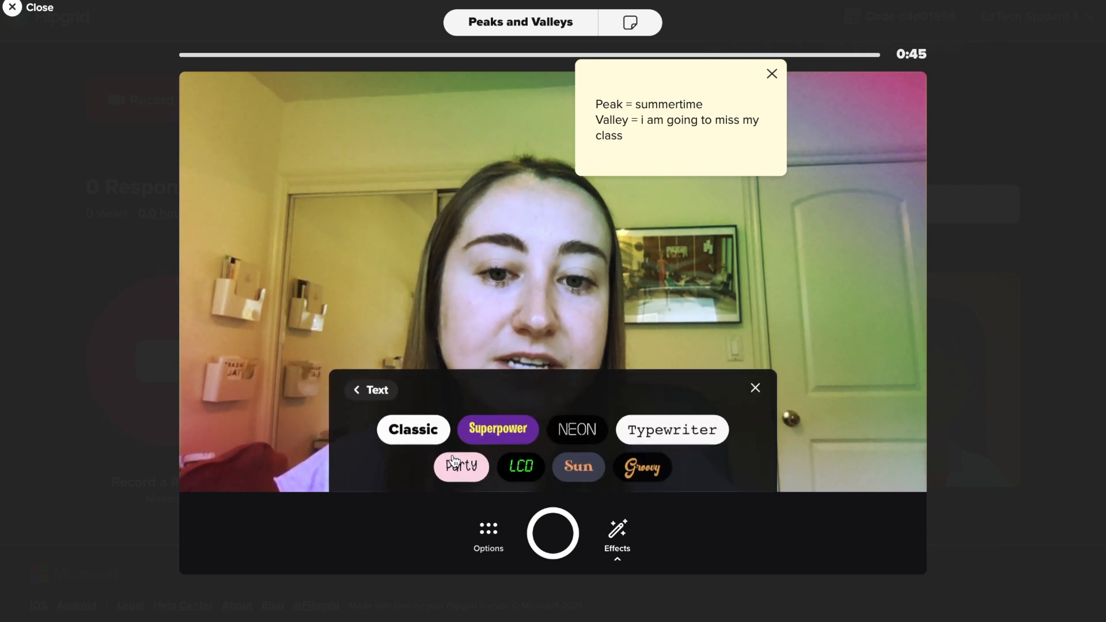
left_click(497, 430)
type("My")
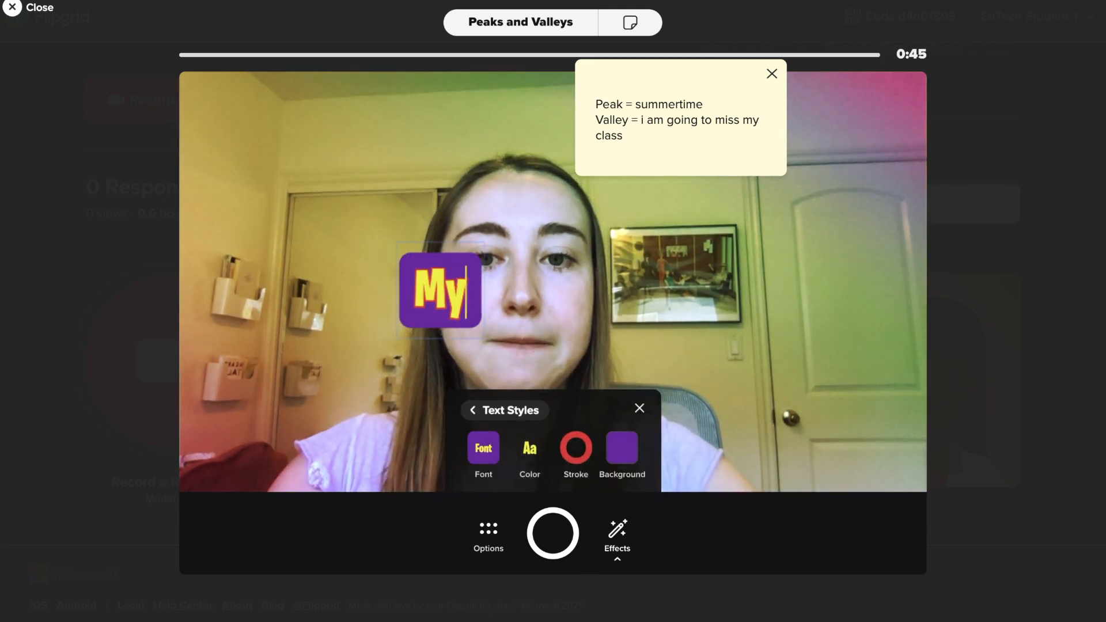
type(" peak and valley!")
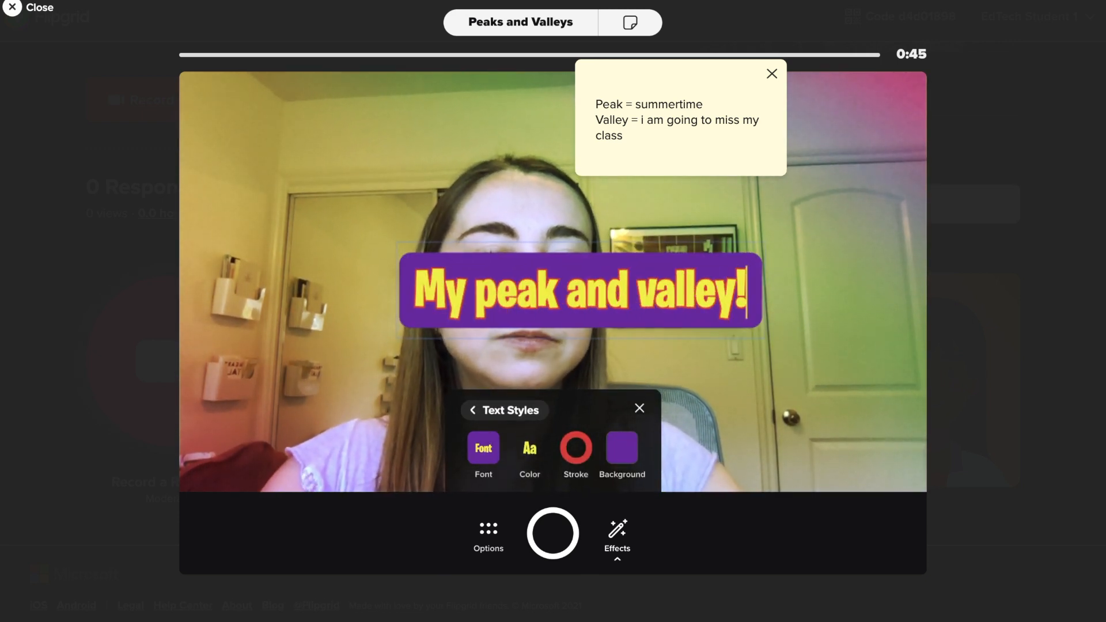
left_click(760, 423)
left_click_drag(714, 300, 523, 148)
left_click_drag(576, 183, 468, 165)
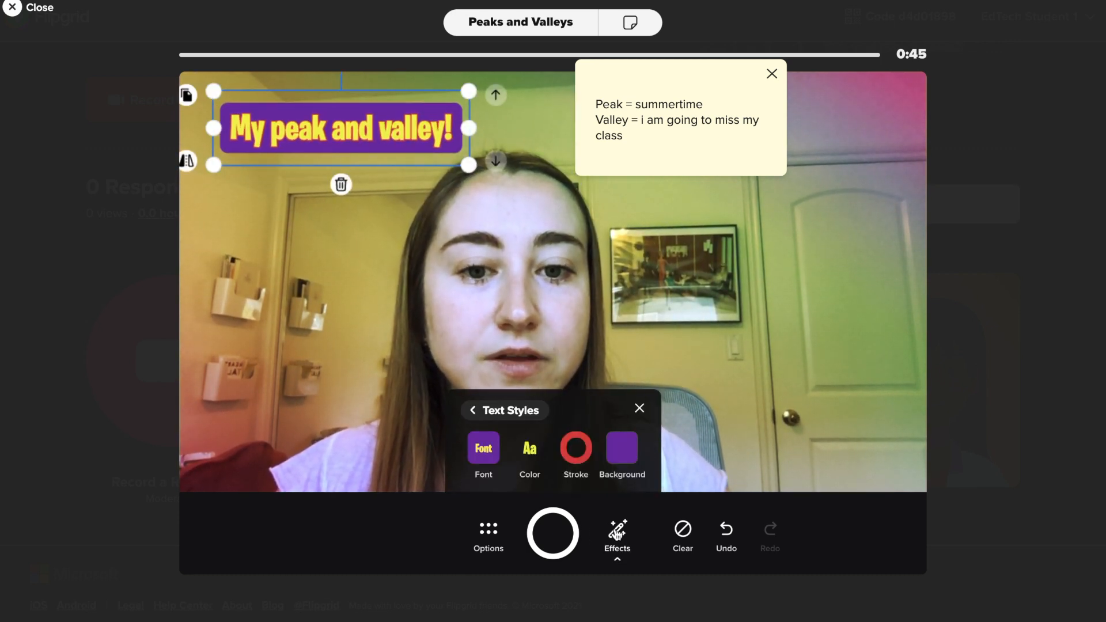
Add the smiling pizza slice sticker and place it at the lower right of the camera video
left_click(616, 530)
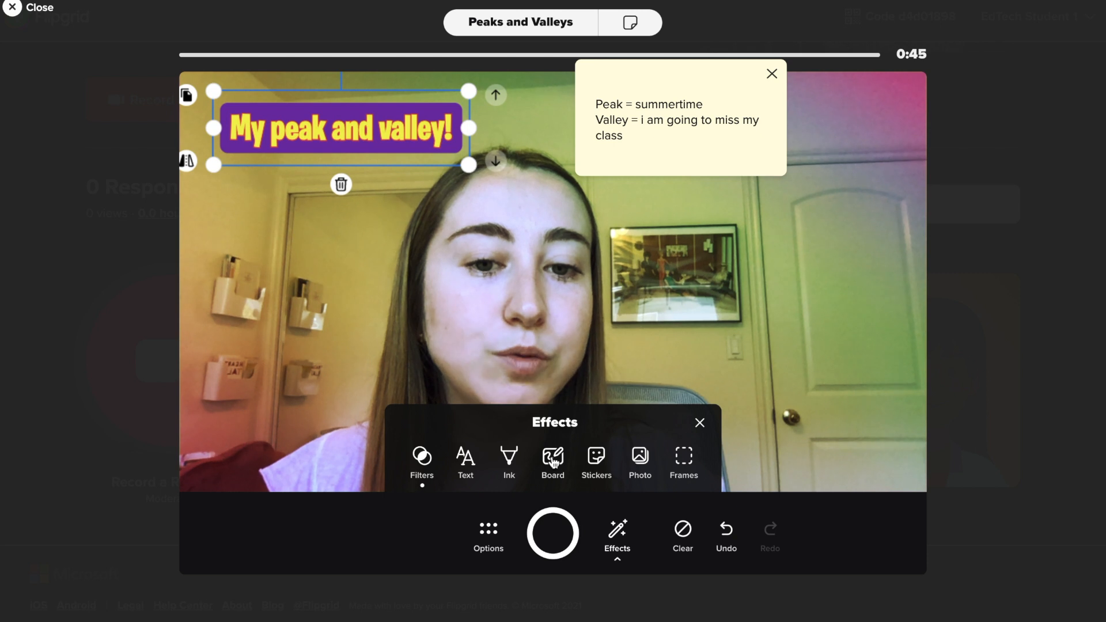
left_click(594, 465)
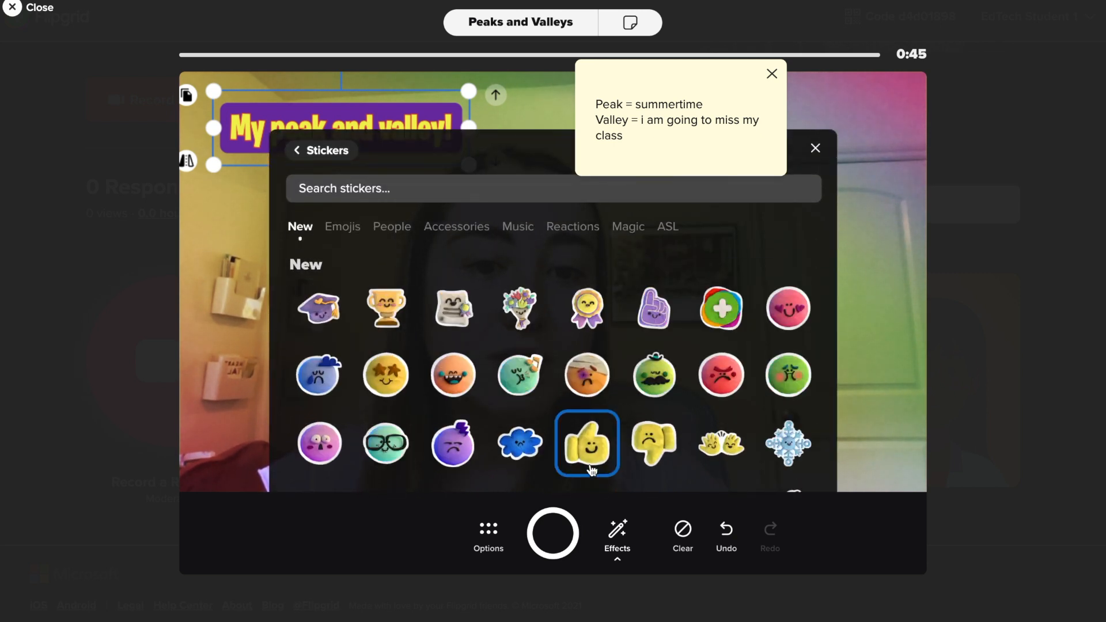
scroll(592, 469, "down", 5)
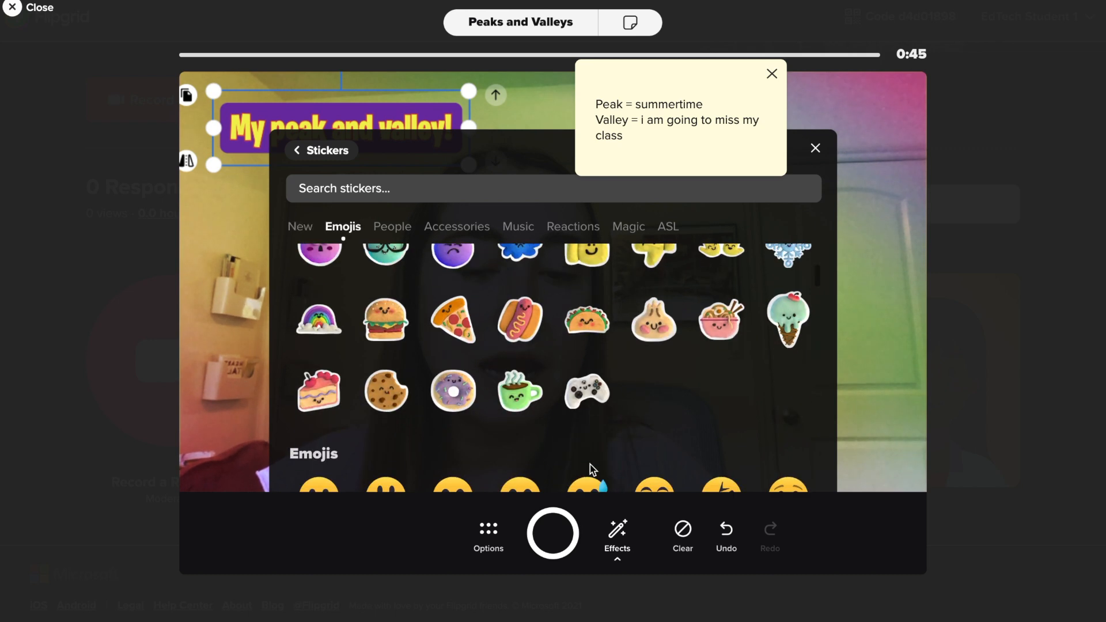
left_click(439, 333)
left_click_drag(662, 324, 836, 390)
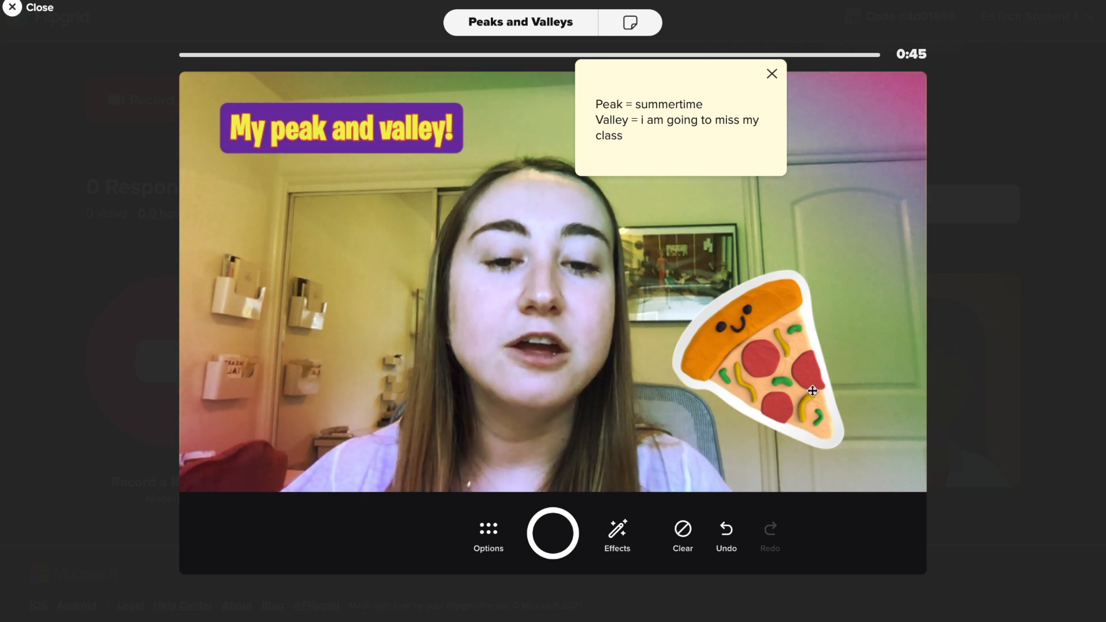
Record the video response, pausing and resuming it once, and continue to the video editing stage
left_click(552, 536)
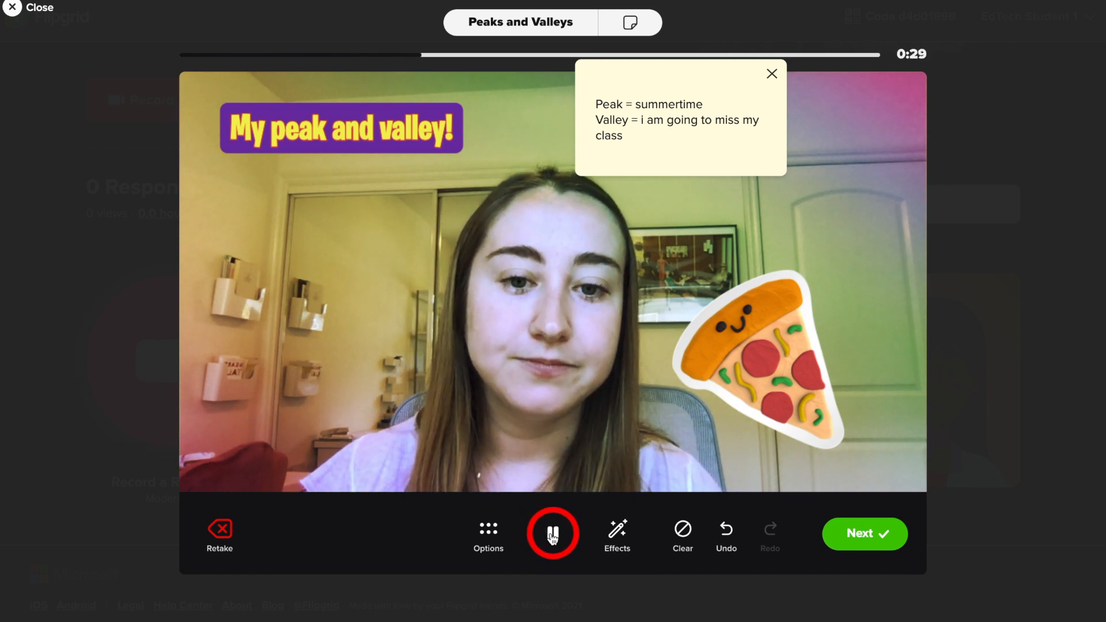
left_click(552, 535)
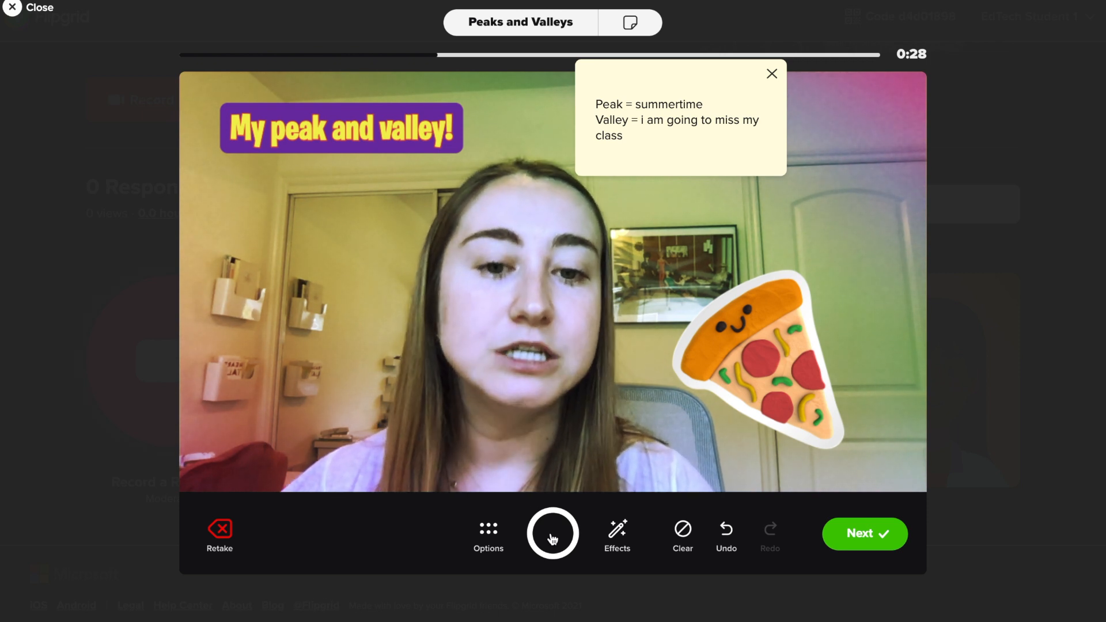
left_click(552, 535)
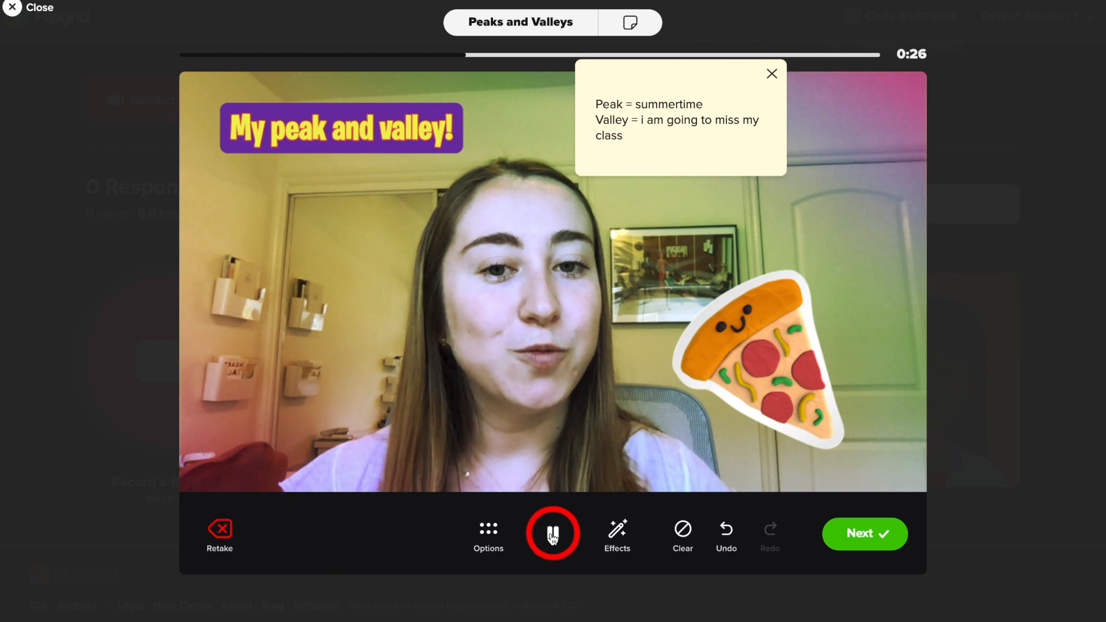
left_click(553, 536)
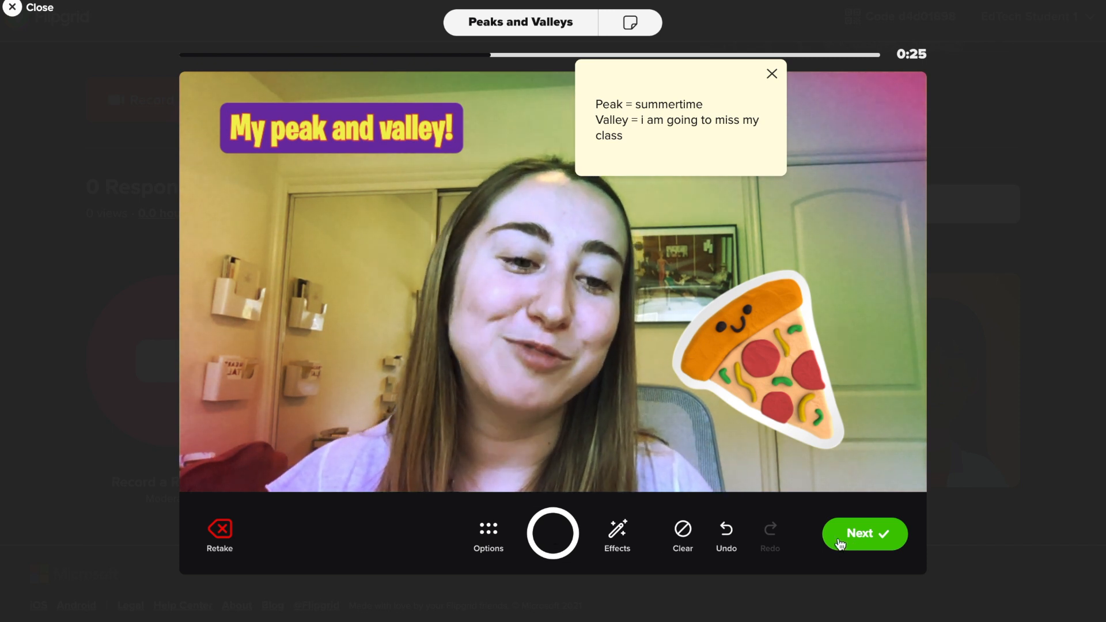
left_click(890, 545)
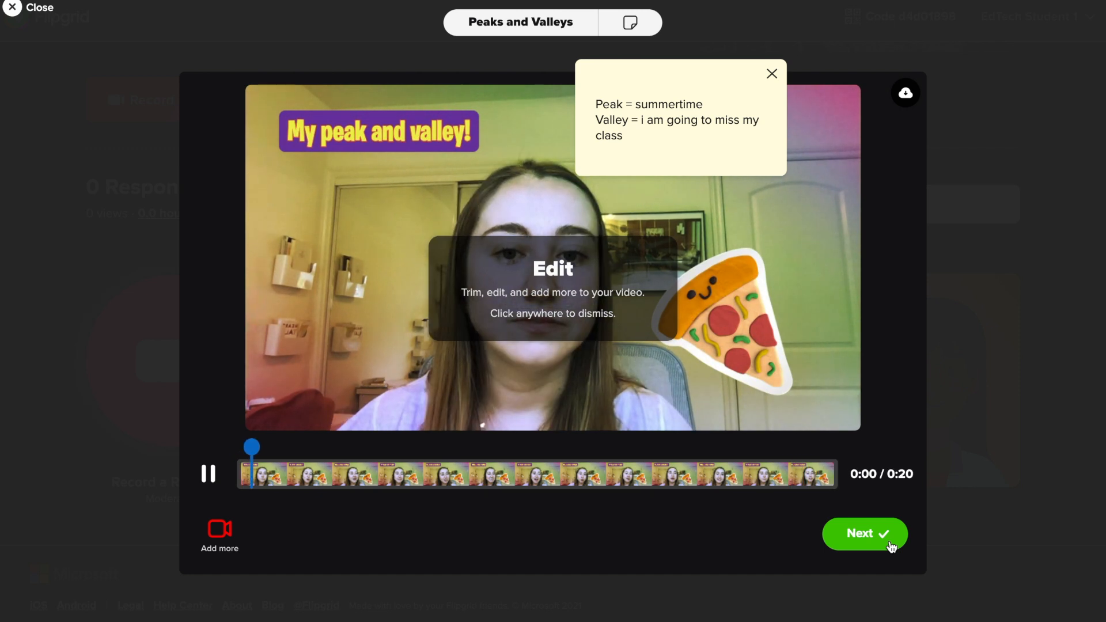
Pause the clip preview, continue to the submission form and set the display name to "EdTech 1"
left_click(209, 473)
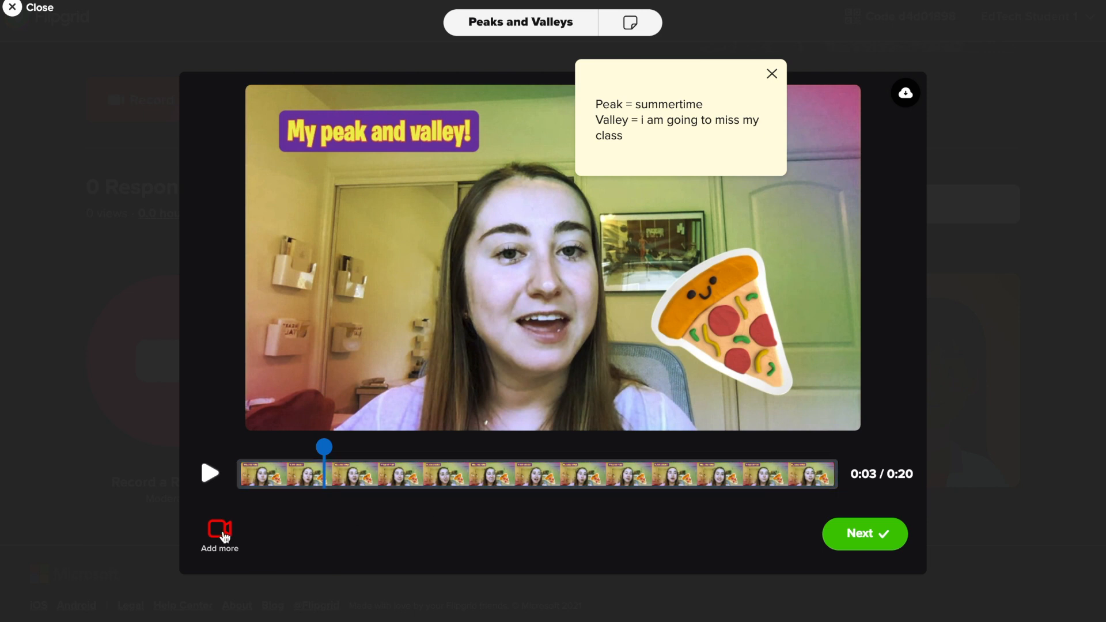
left_click(849, 533)
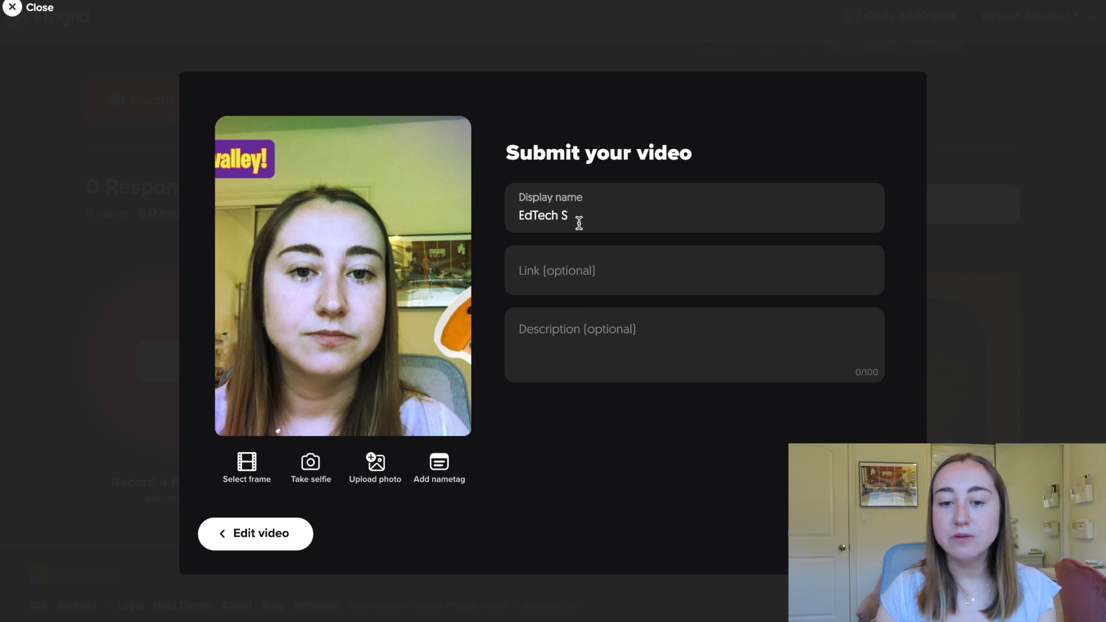
key("BackSpace")
key("BackSpace")
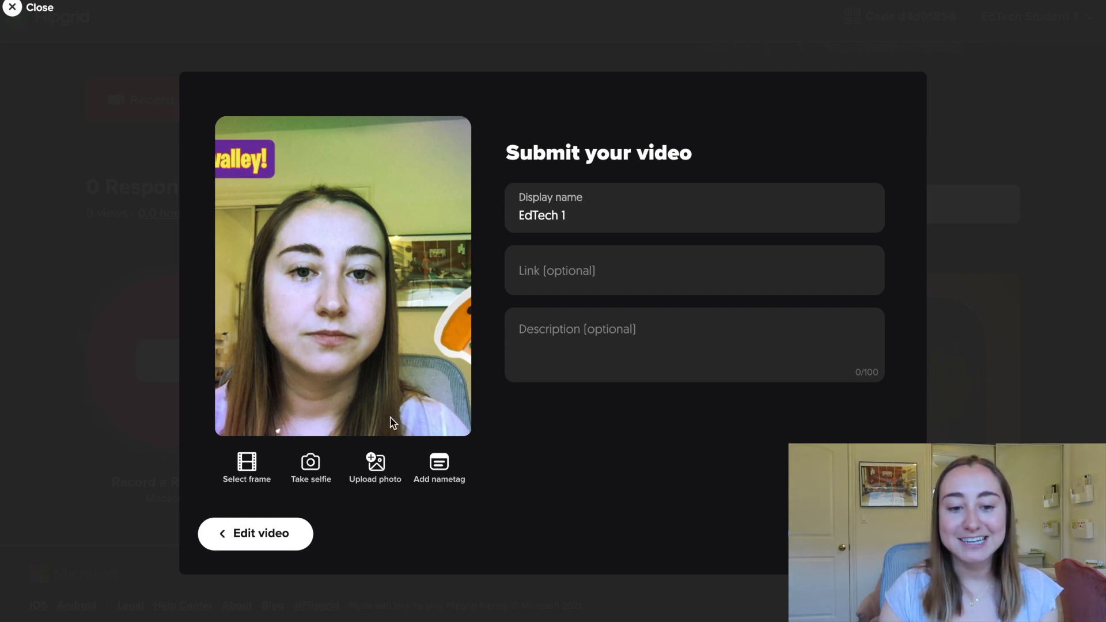
Select a smiling, open-mouthed frame from early in the video as the cover image
left_click(247, 469)
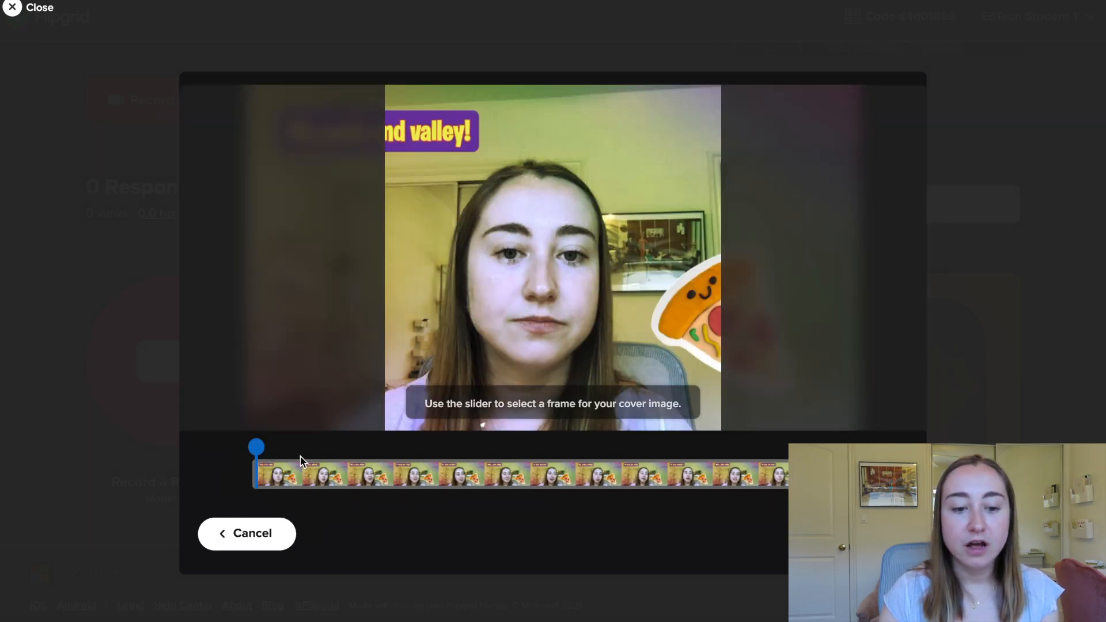
left_click_drag(260, 455, 365, 456)
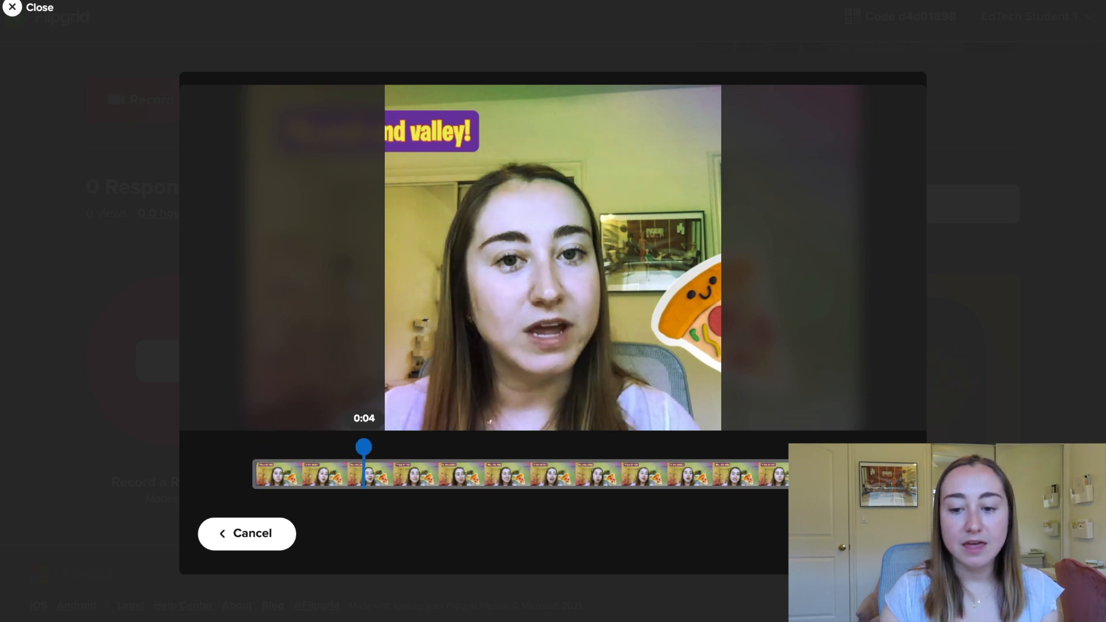
left_click_drag(364, 448, 349, 449)
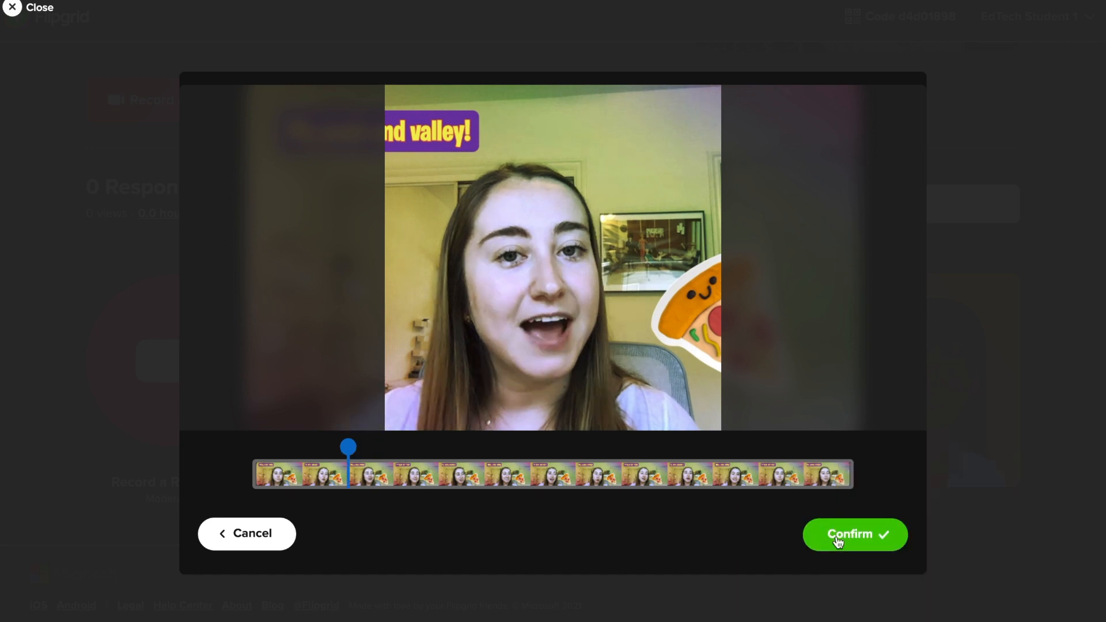
left_click(836, 541)
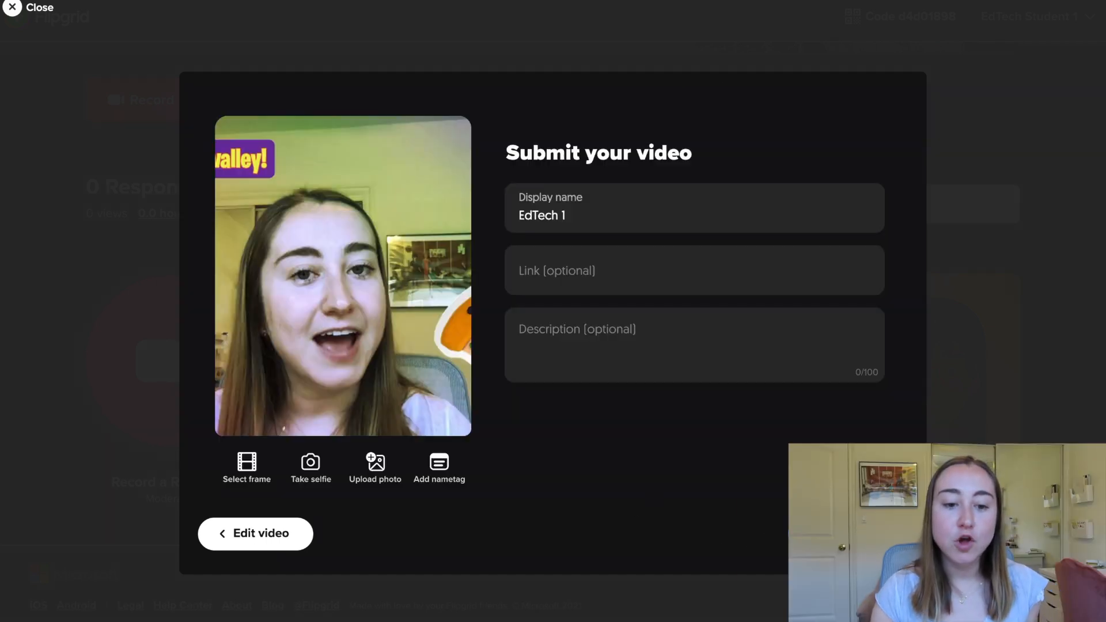
Take a new selfie as the cover image and submit the video response to the topic
left_click(315, 469)
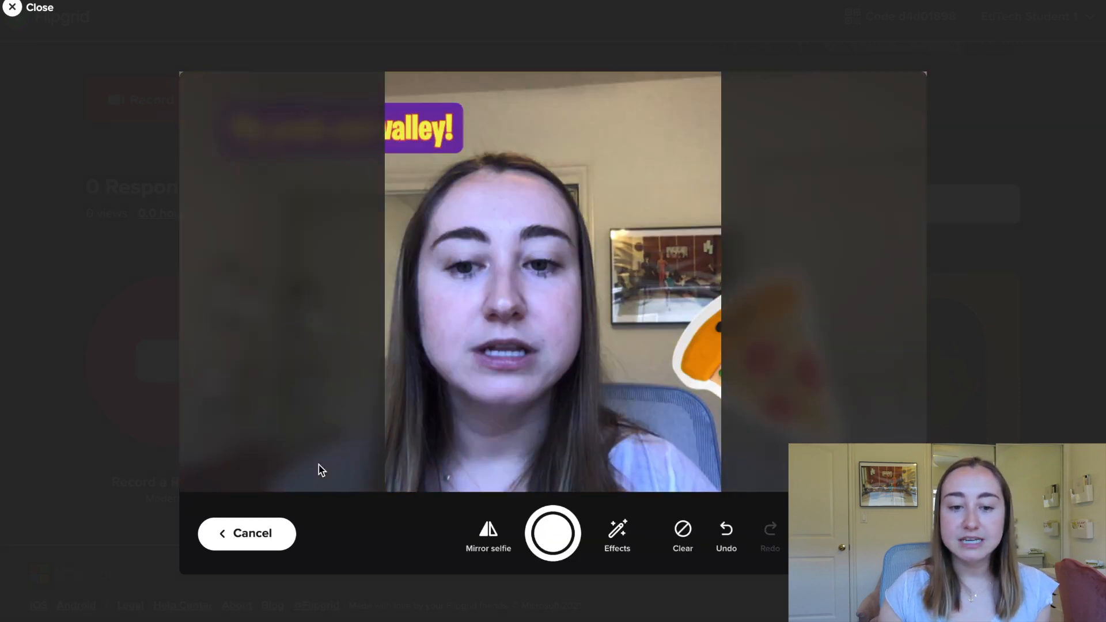
left_click(552, 536)
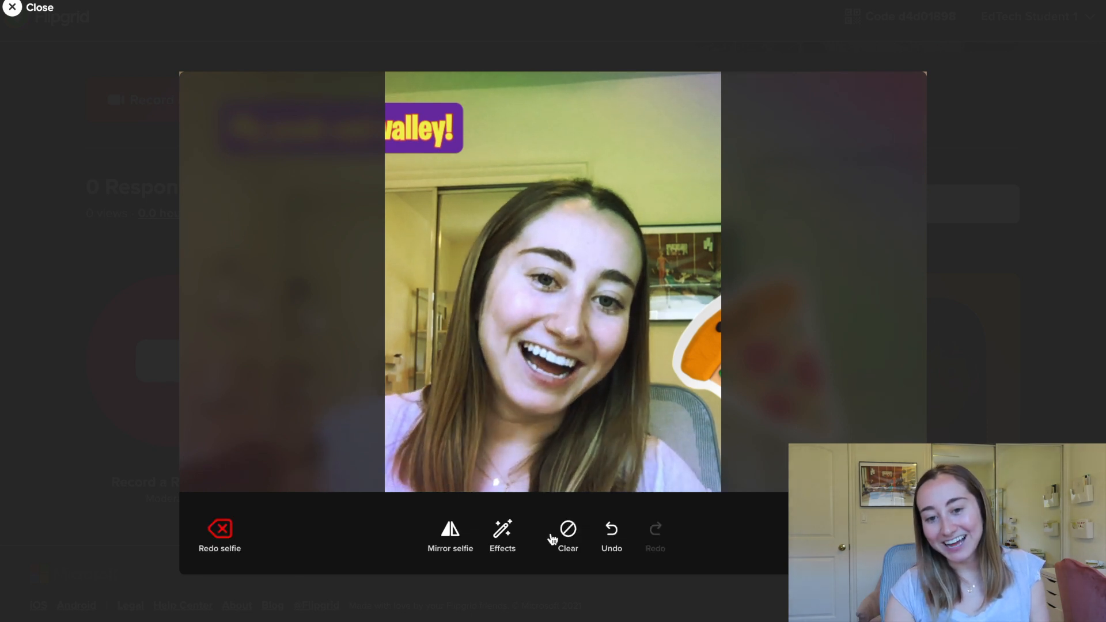
left_click(867, 533)
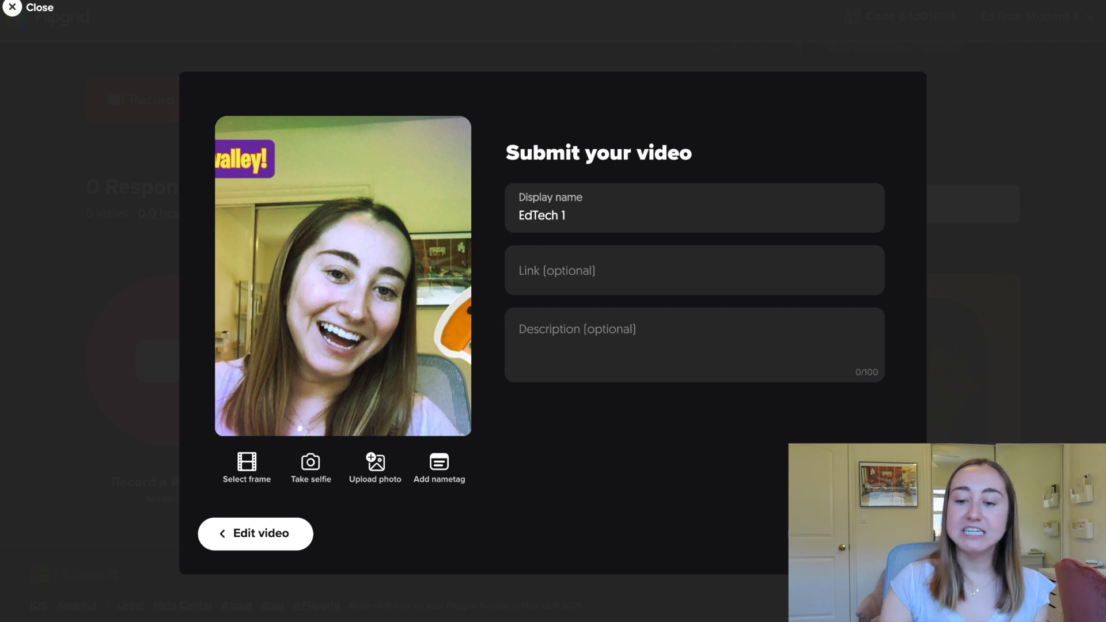
left_click(868, 534)
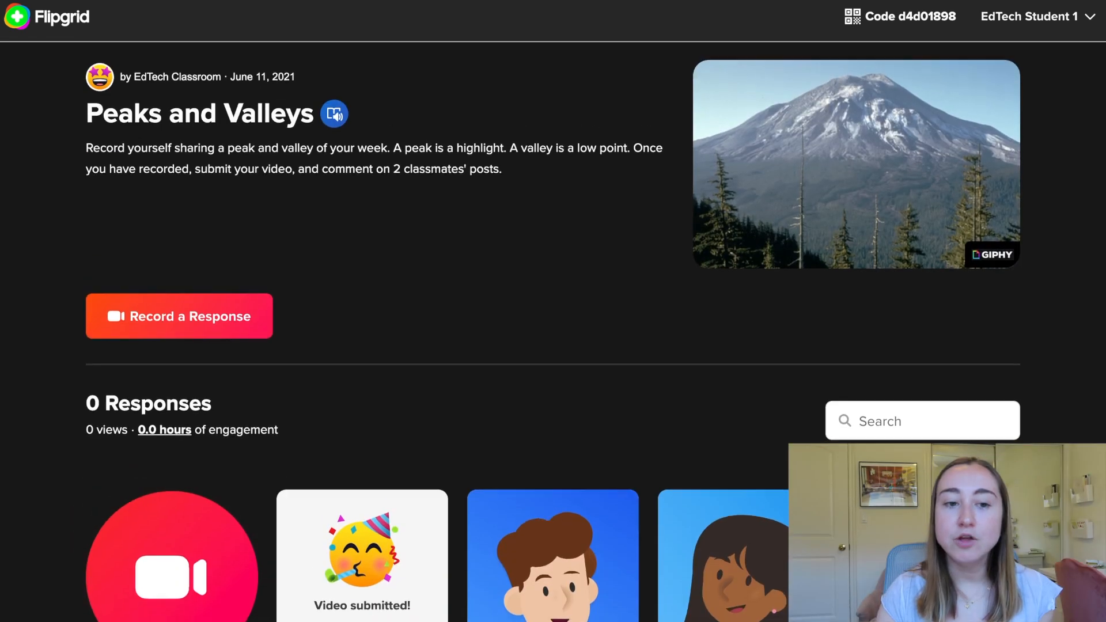
scroll(552, 345, "down", 3)
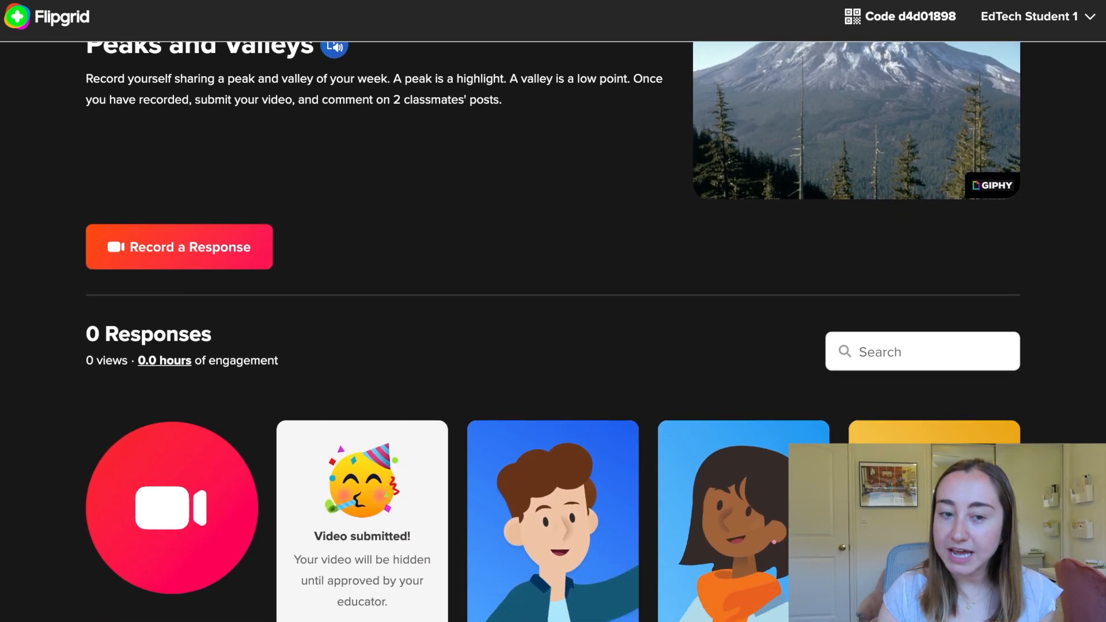
scroll(385, 493, "down", 1)
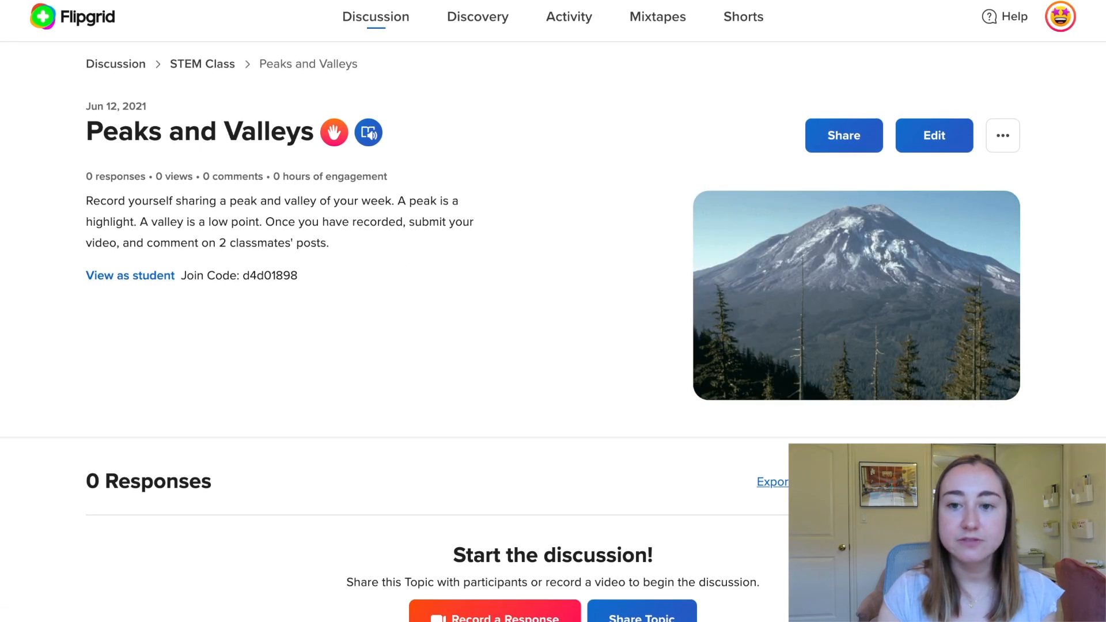
Reload the educator's Peaks and Valleys topic page, open the submitted student response and pause its playback
key("super+r")
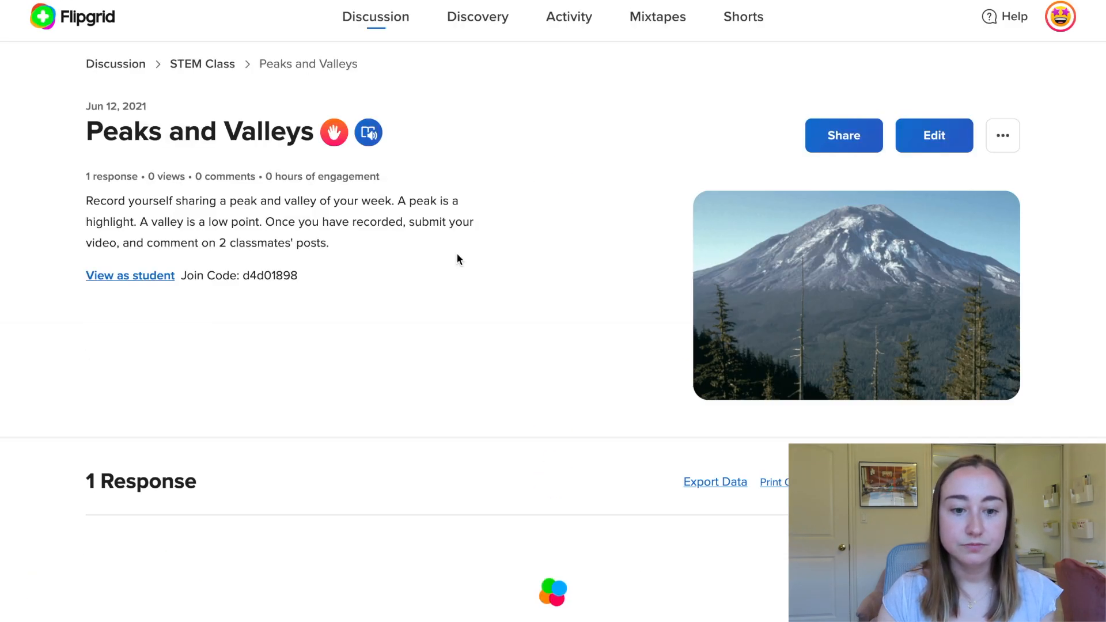
scroll(457, 257, "down", 2)
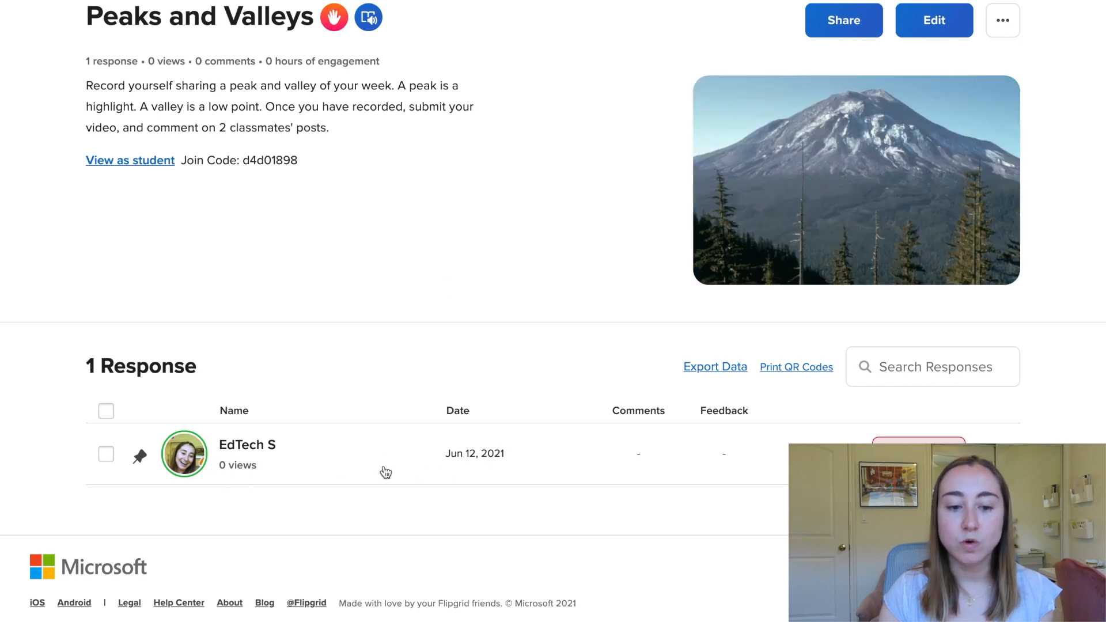
left_click(314, 464)
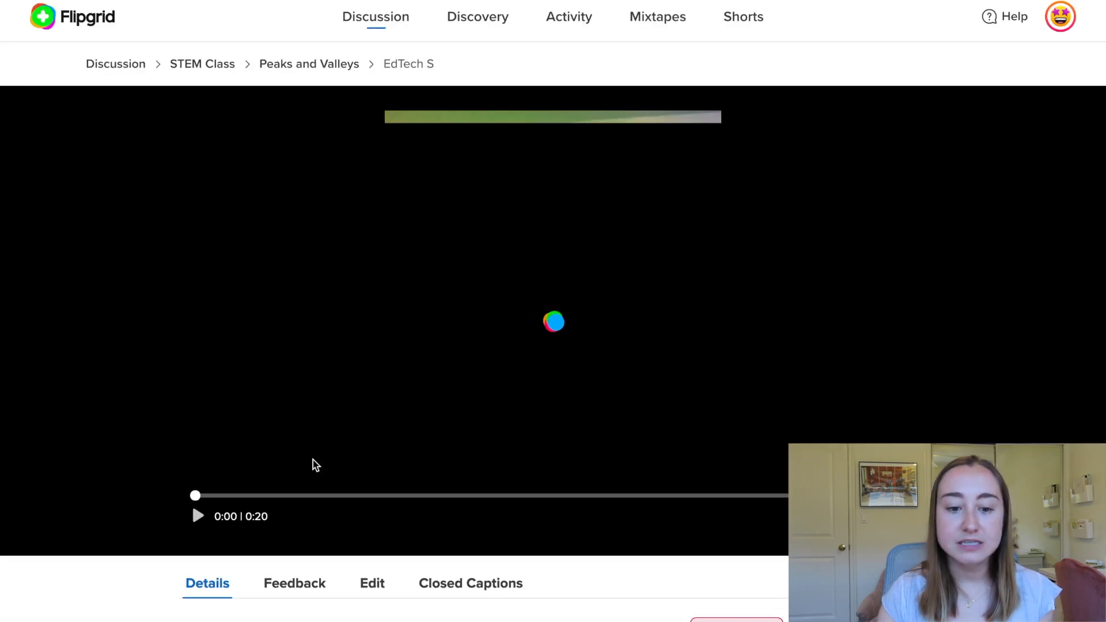
scroll(312, 460, "down", 3)
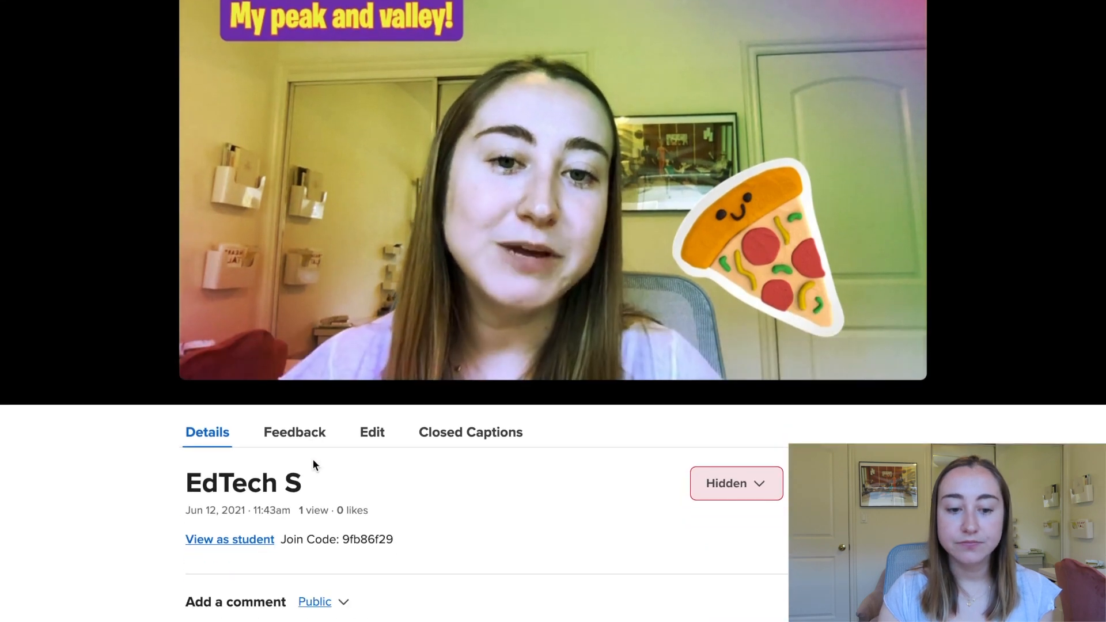
scroll(312, 459, "down", 1)
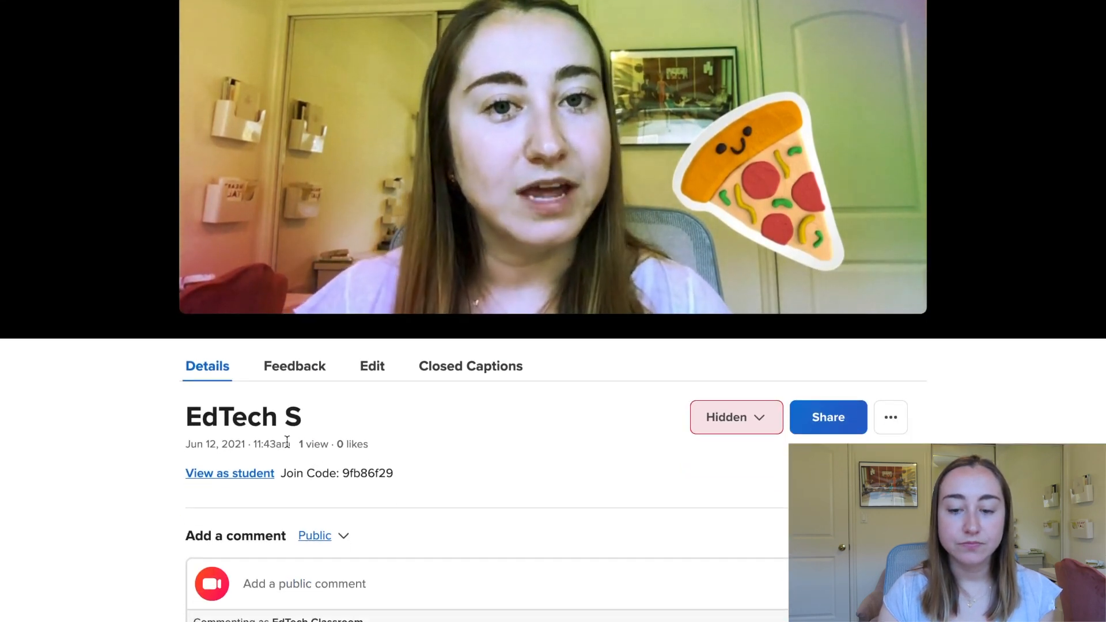
left_click(197, 299)
Post a private comment reading "Great work!" on the student's response
scroll(426, 486, "down", 1)
scroll(426, 485, "down", 2)
left_click(326, 396)
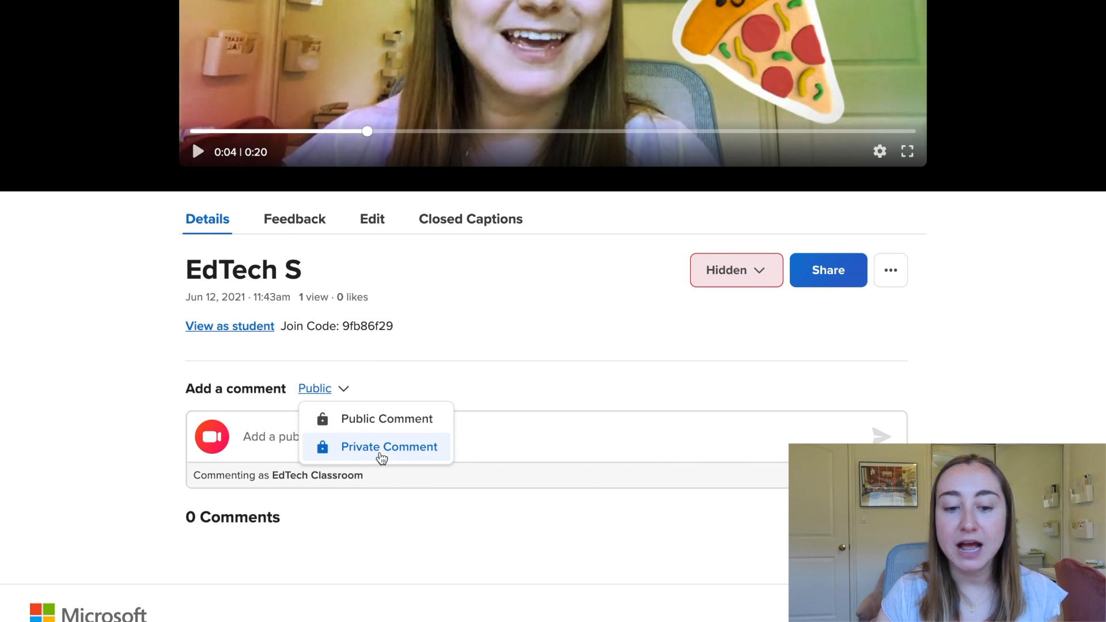
left_click(389, 454)
left_click(351, 440)
type("Great wro")
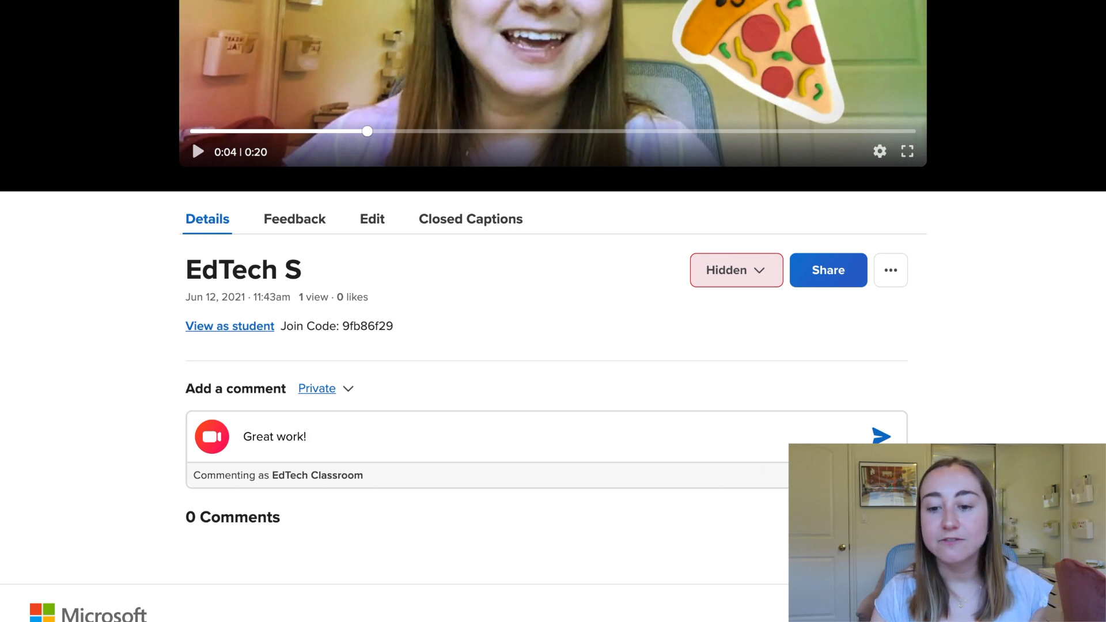
key("Return")
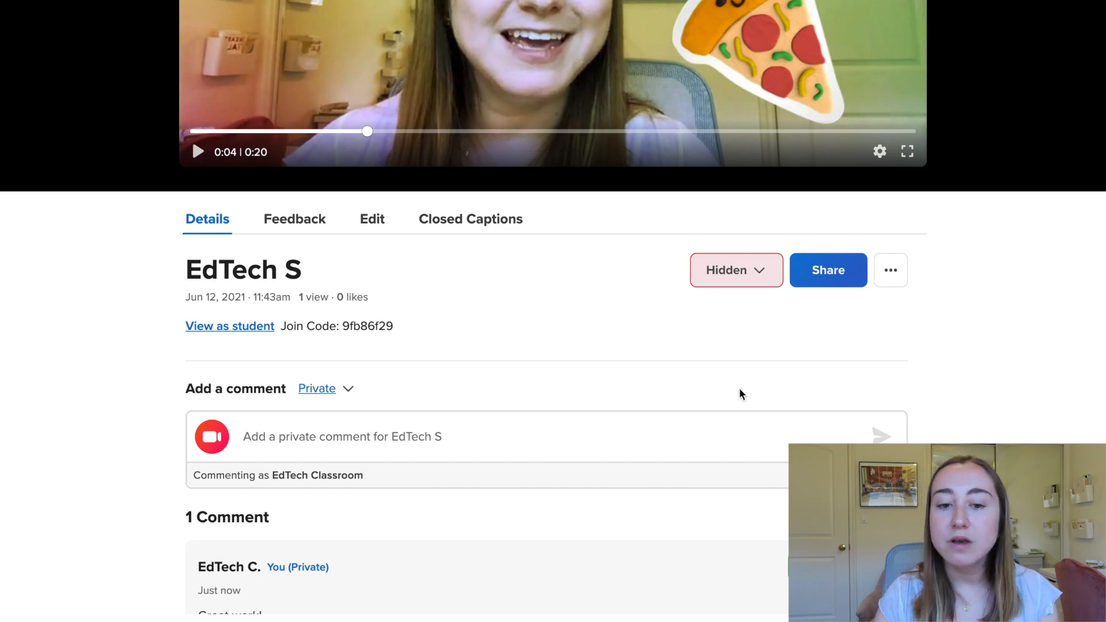
Approve the response by setting its status to Active, and return to the Peaks and Valleys topic page
scroll(741, 391, "up", 2)
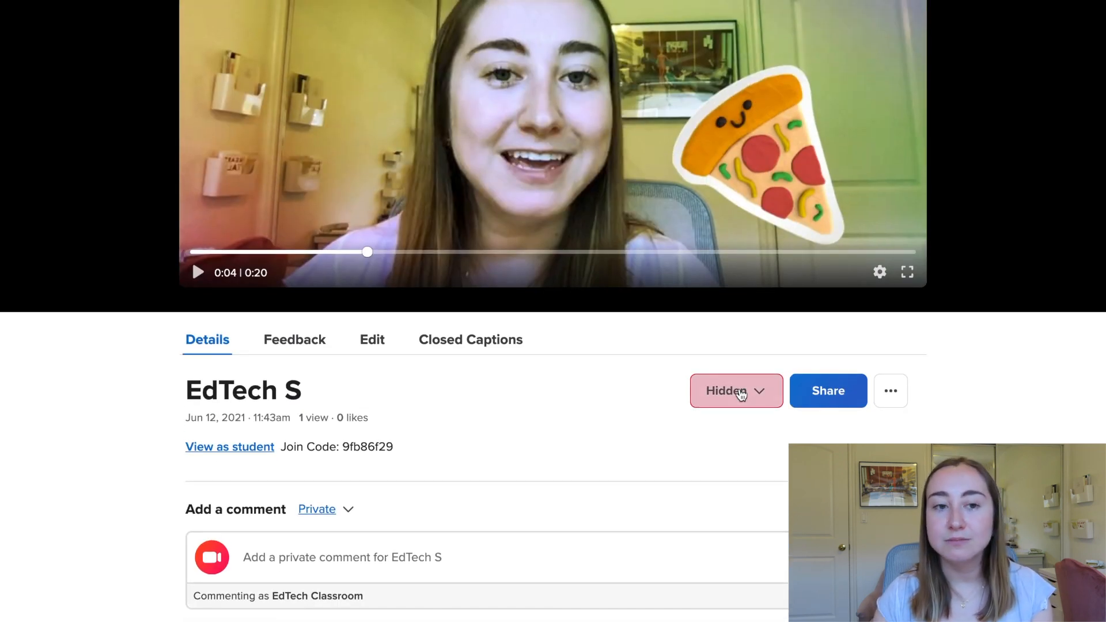
left_click(741, 391)
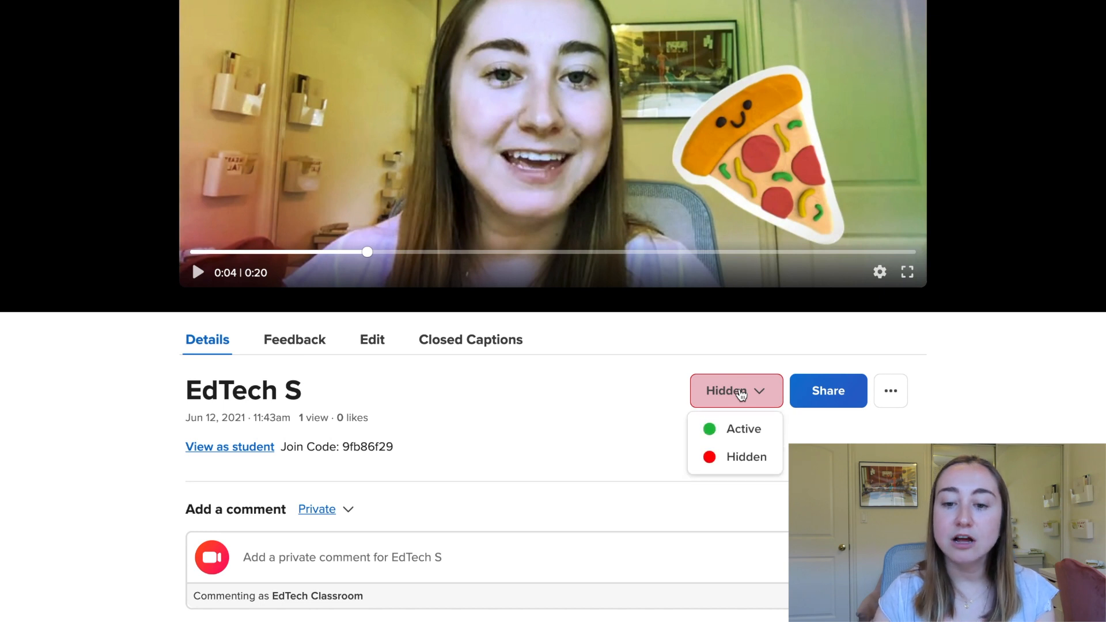
left_click(742, 428)
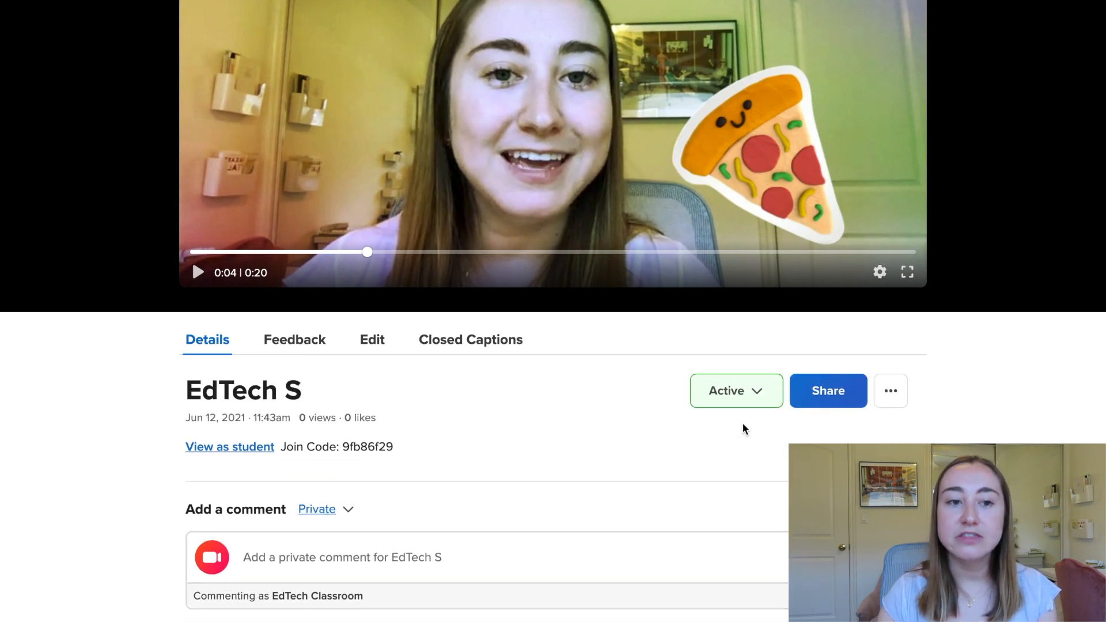
scroll(745, 429, "up", 4)
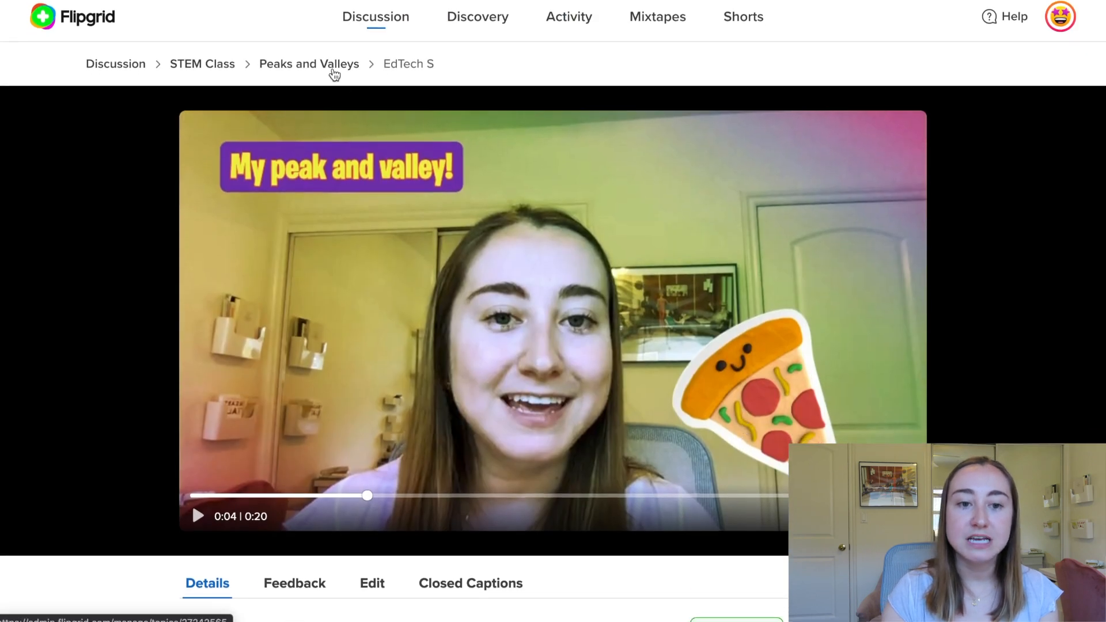
left_click(333, 69)
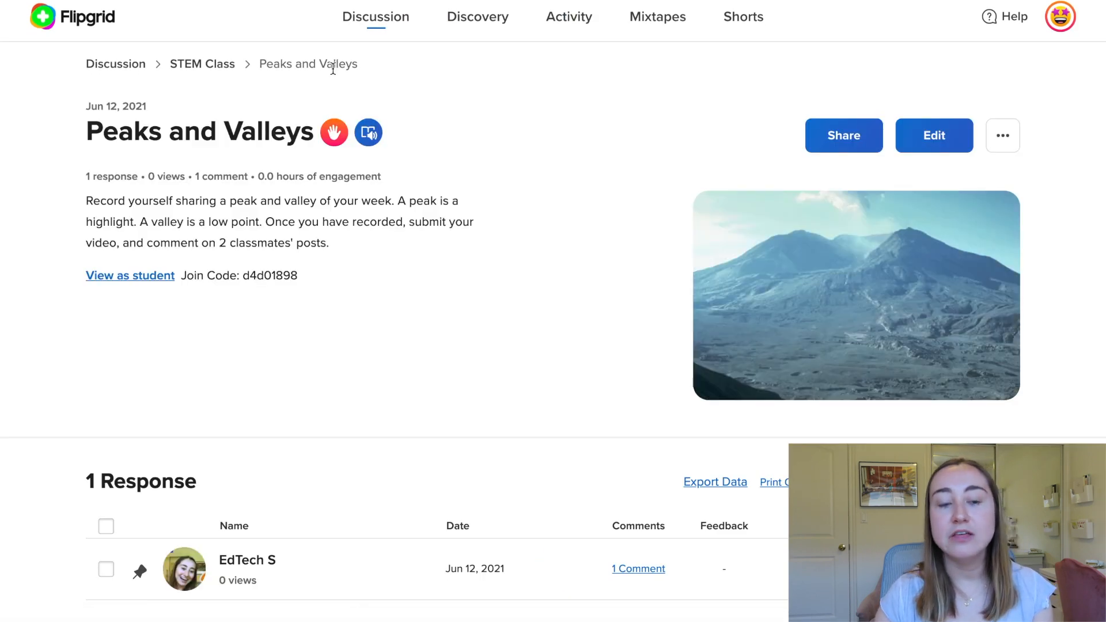